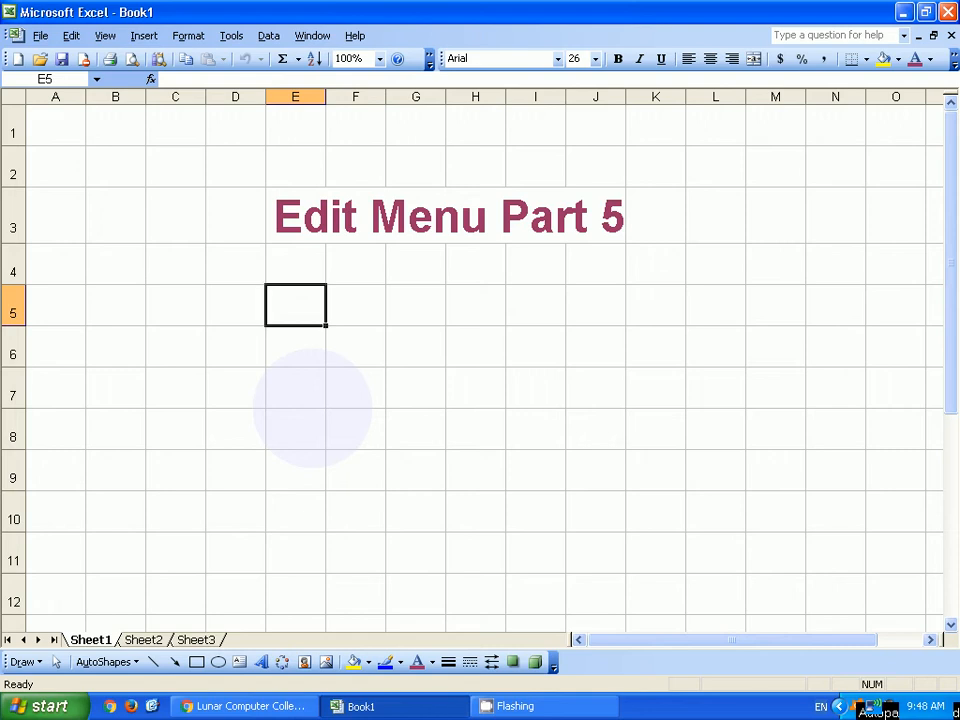
# Step: Clear everything, contents and formatting alike, from cell E5
pyautogui.click(71, 35)
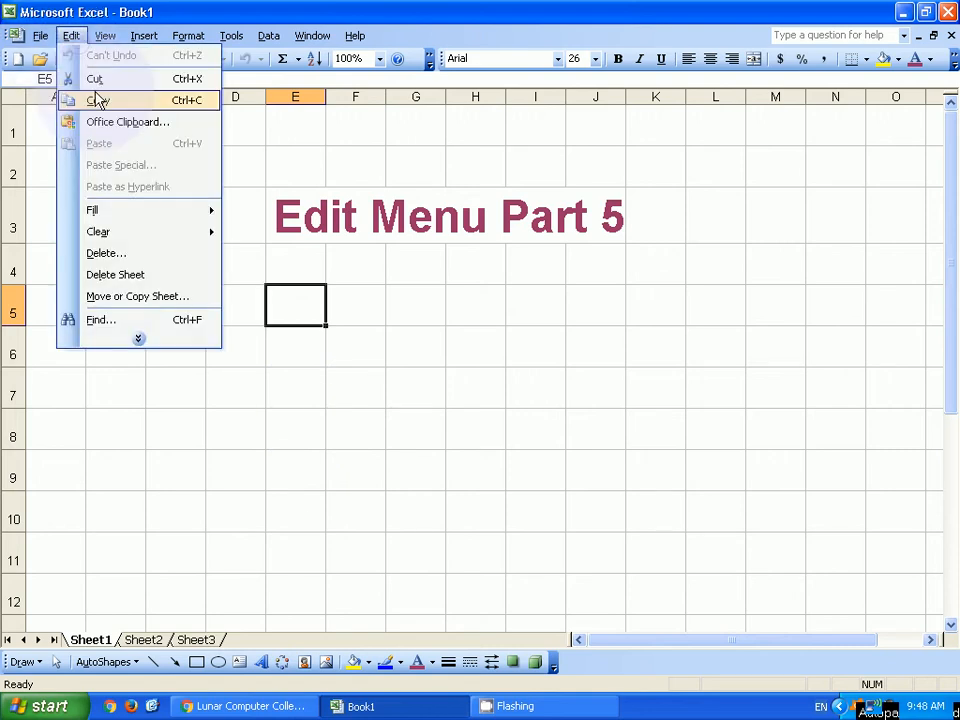
pyautogui.click(137, 340)
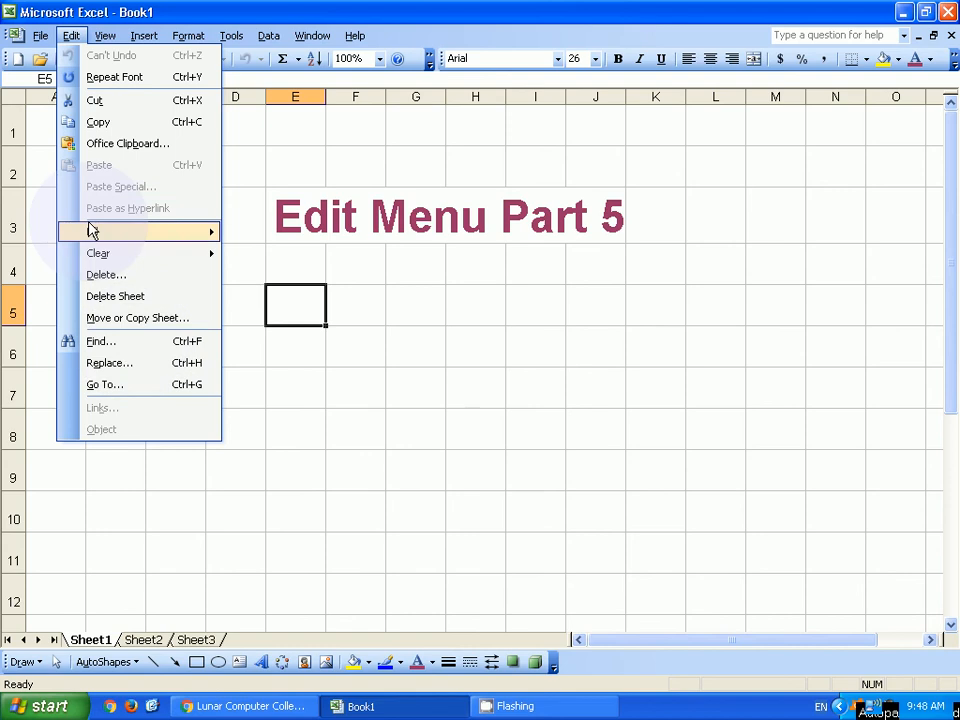
pyautogui.moveTo(98, 261)
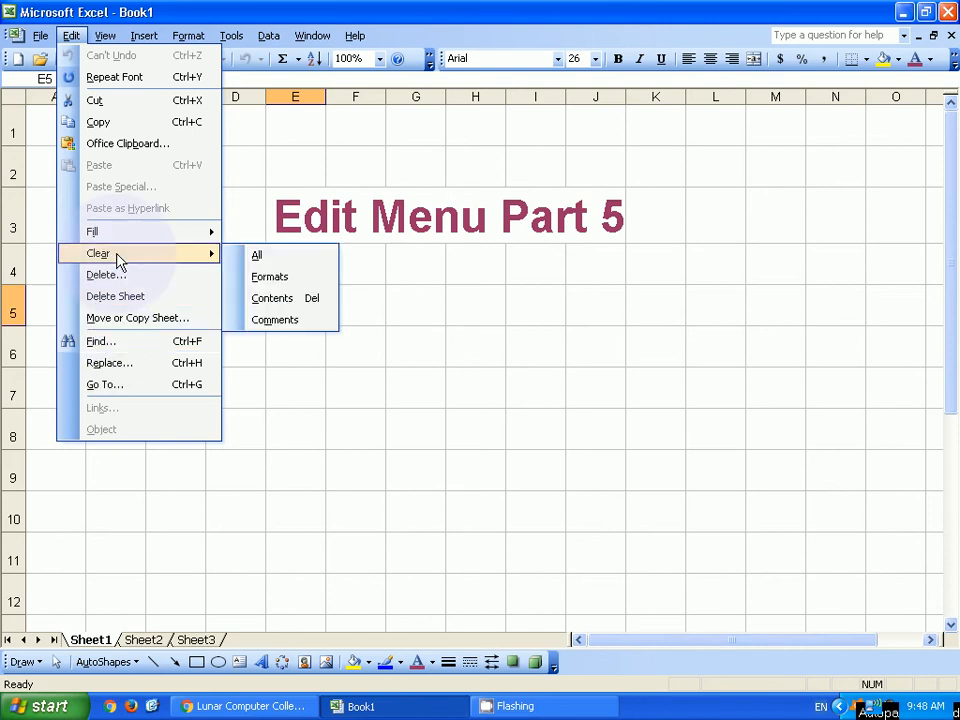
pyautogui.click(256, 258)
# Step: Fill cells E6 to E9 with the sample entries ";fsdfsdfsf", "sdfsdf", "sdfsdf" and "f"
pyautogui.click(290, 355)
pyautogui.write(';fsdf')
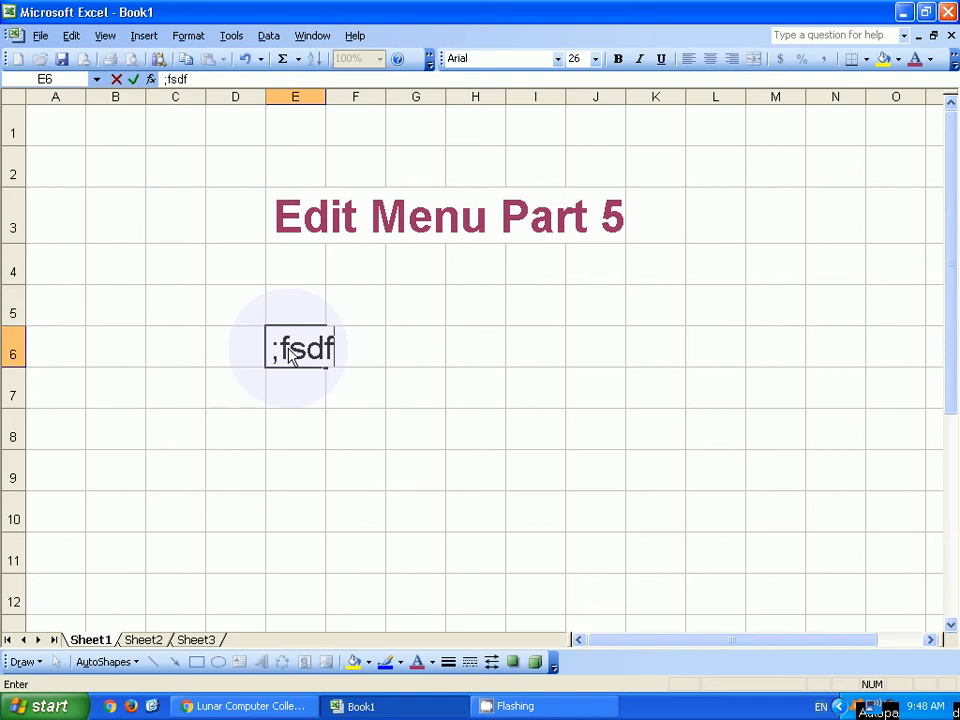
pyautogui.write('sdfsf')
pyautogui.press('Return')
pyautogui.write('sdfsdf')
pyautogui.press('Return')
pyautogui.write('sdfsdf')
pyautogui.press('Return')
pyautogui.write('f')
pyautogui.press('Return')
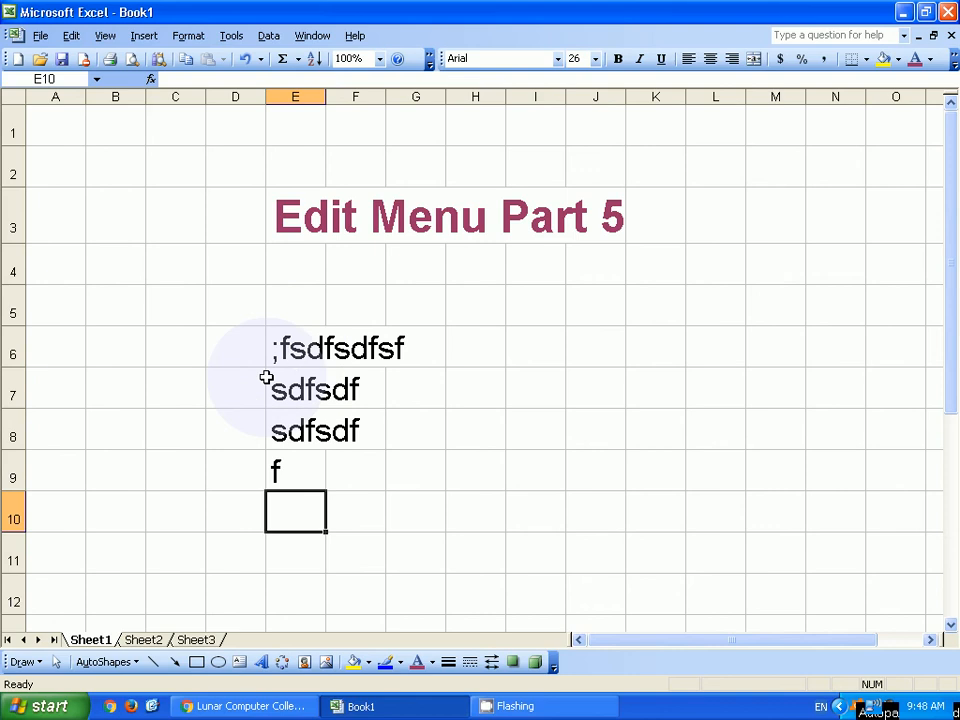
# Step: Clear everything from the sample cells E6:E9 with Clear All and undo that clearing
pyautogui.moveTo(285, 355); pyautogui.dragTo(293, 459)
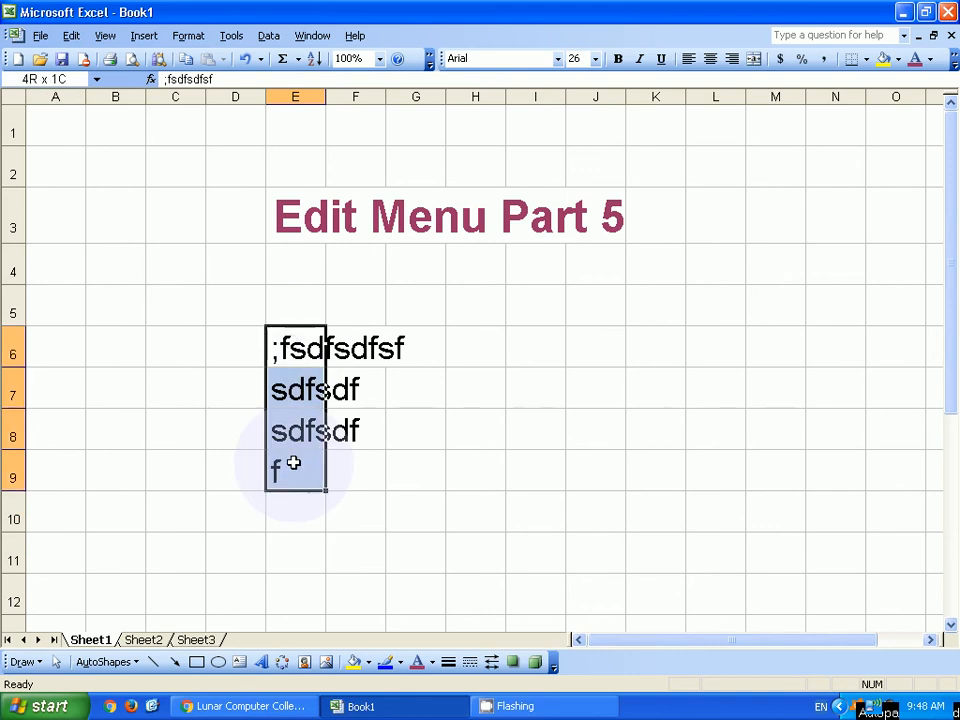
pyautogui.click(76, 40)
pyautogui.moveTo(107, 236)
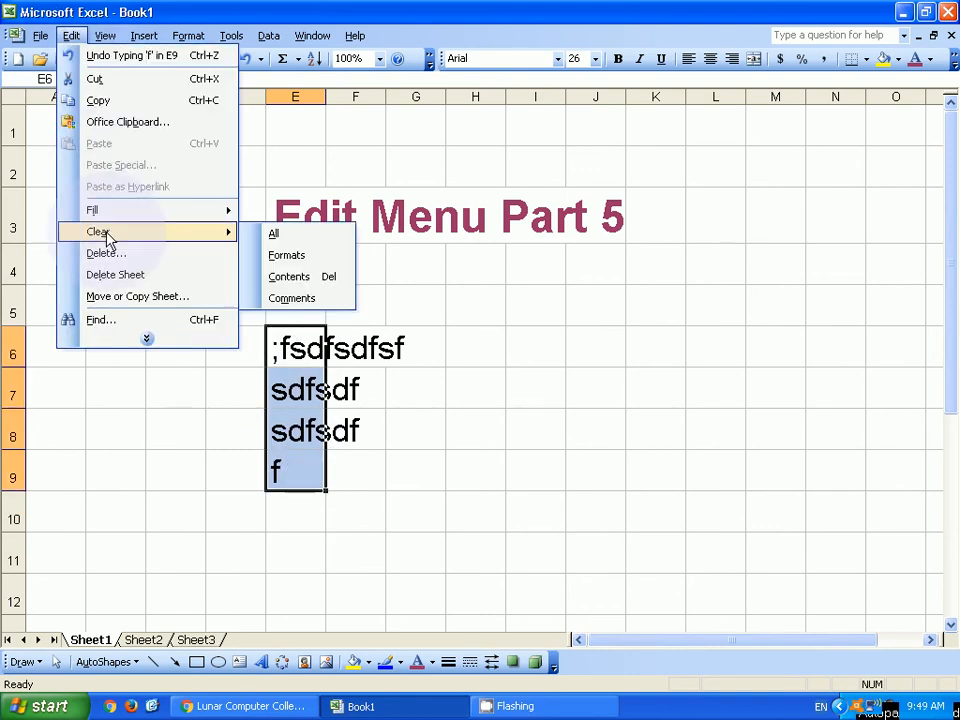
pyautogui.click(268, 235)
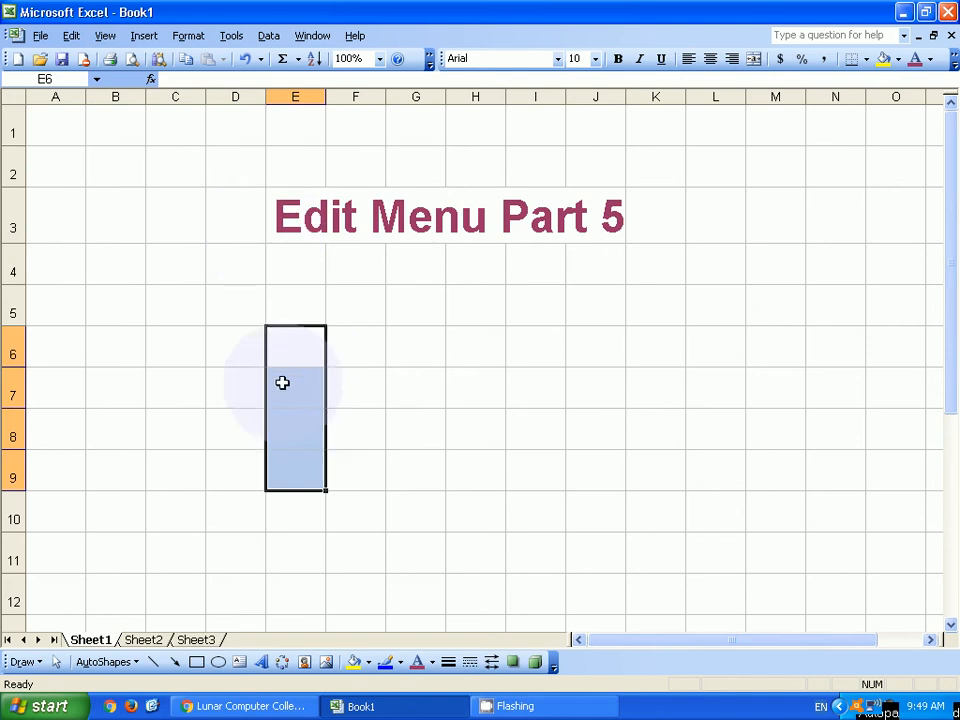
pyautogui.hotkey('ctrl', 'z')
# Step: Clear only the contents of cells E6:E9, keeping their formatting
pyautogui.click(71, 36)
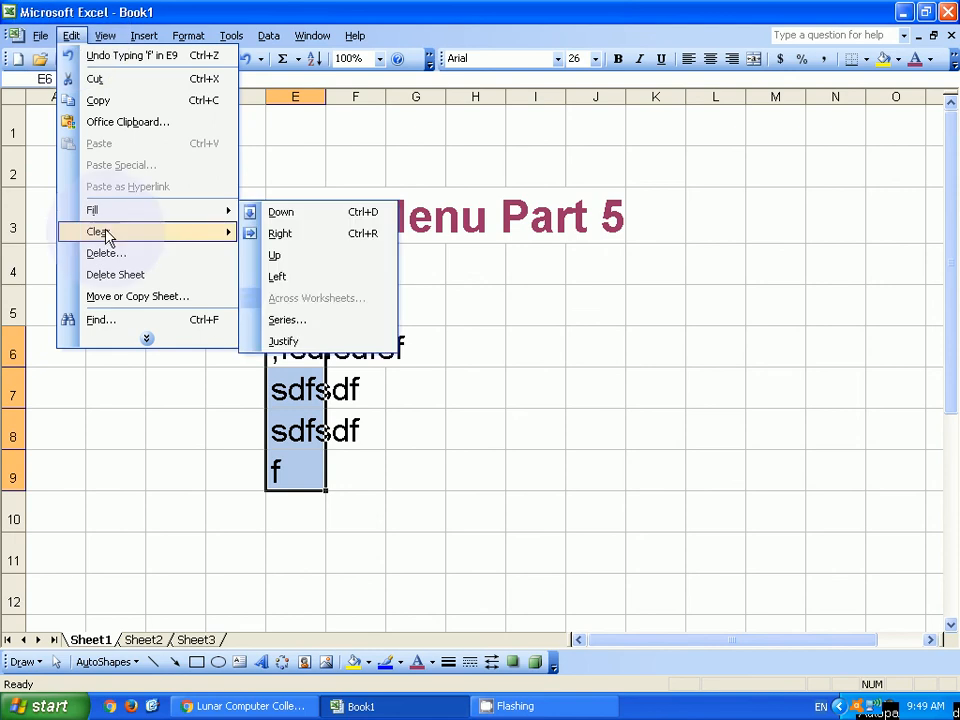
pyautogui.moveTo(106, 238)
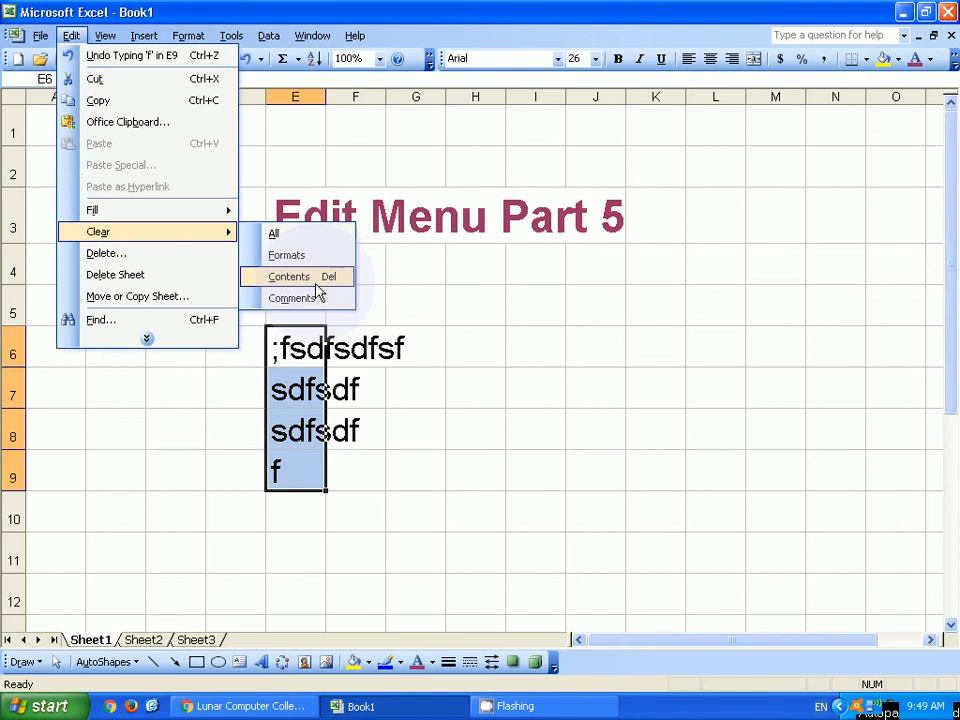
pyautogui.click(310, 281)
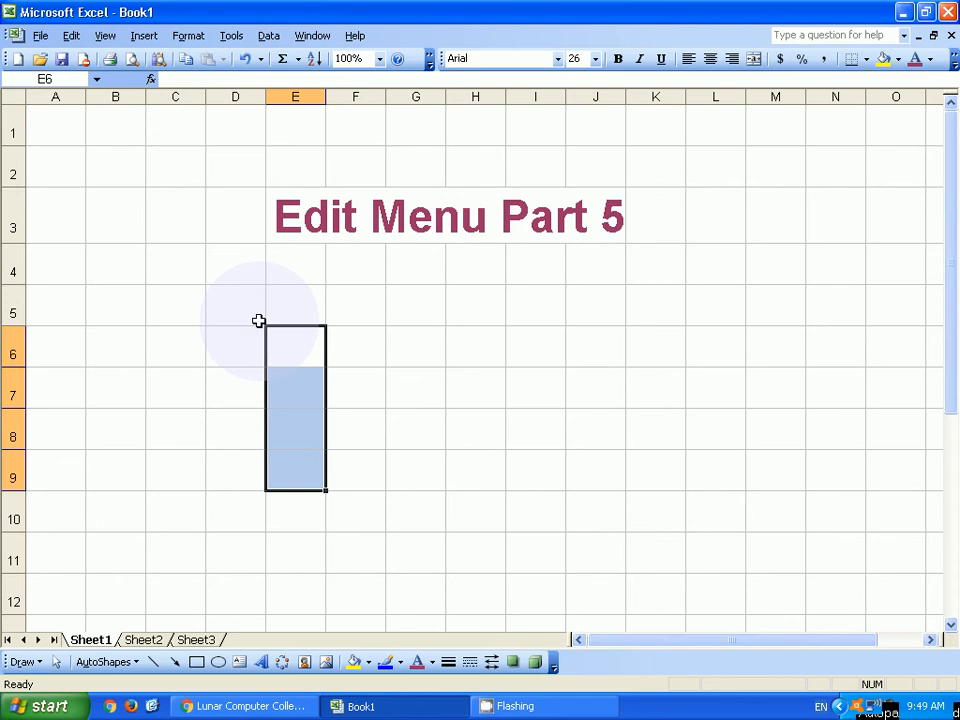
pyautogui.click(40, 36)
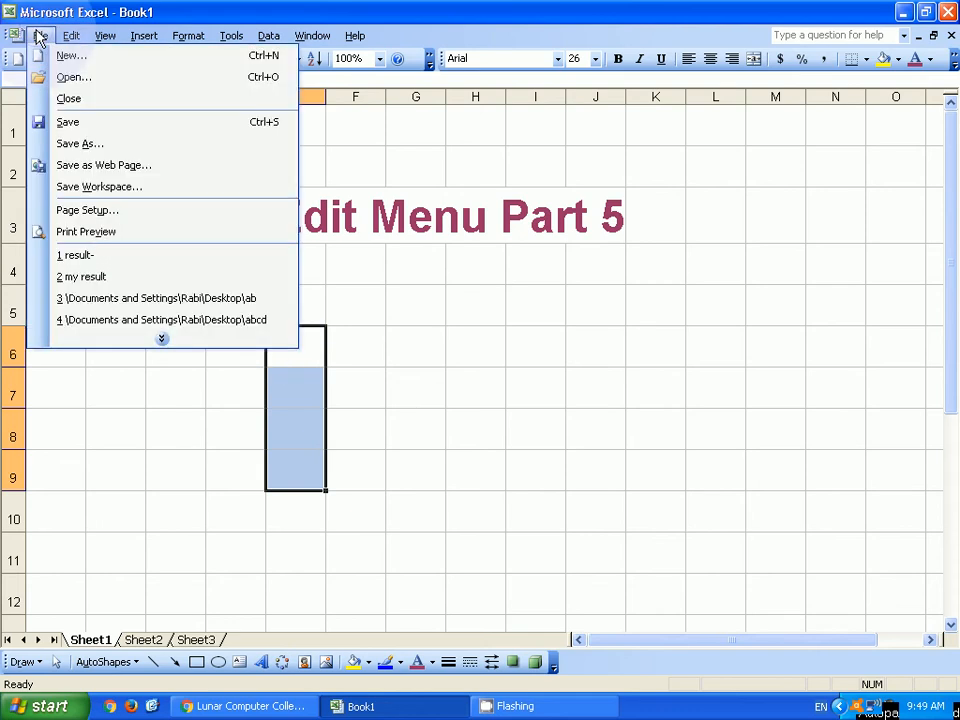
pyautogui.moveTo(71, 36)
pyautogui.moveTo(106, 235)
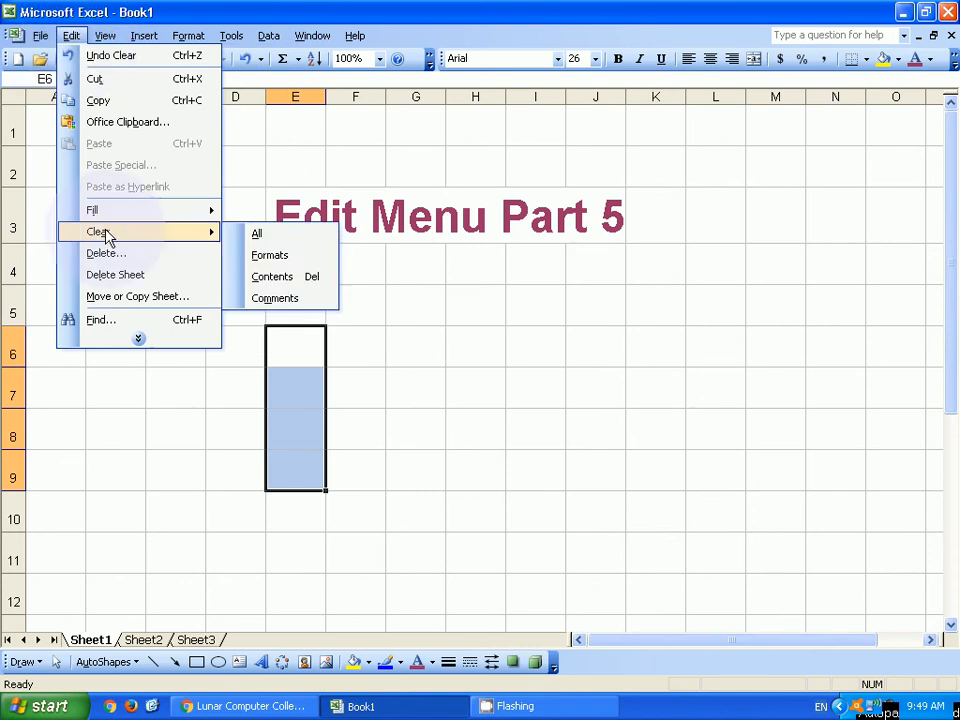
pyautogui.click(288, 257)
pyautogui.click(362, 390)
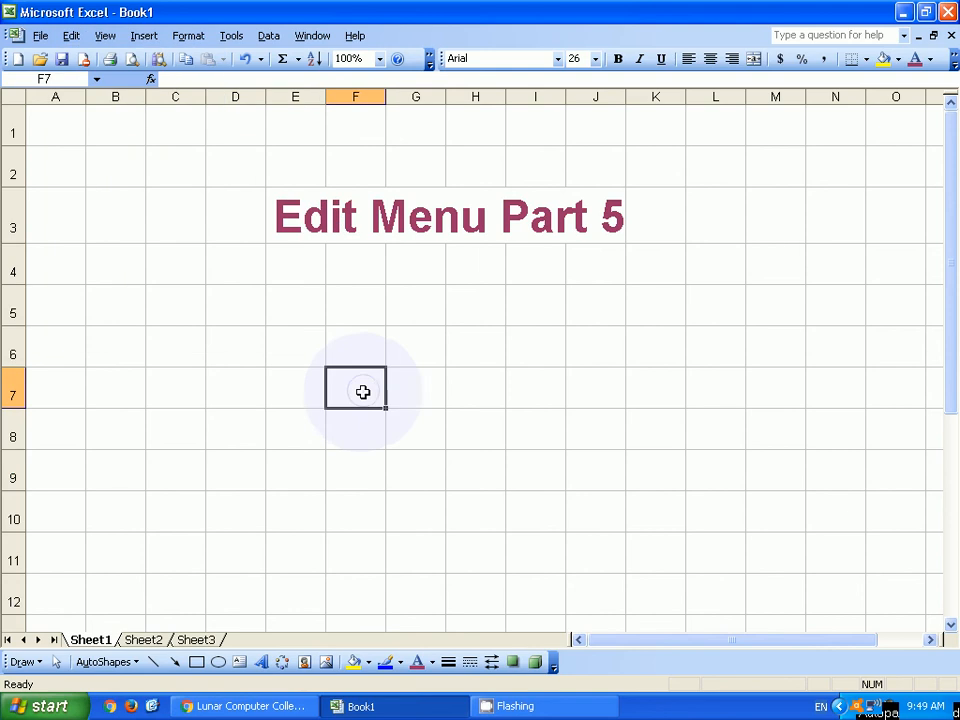
# Step: Enter the word "Lunar" in cell E7
pyautogui.click(306, 388)
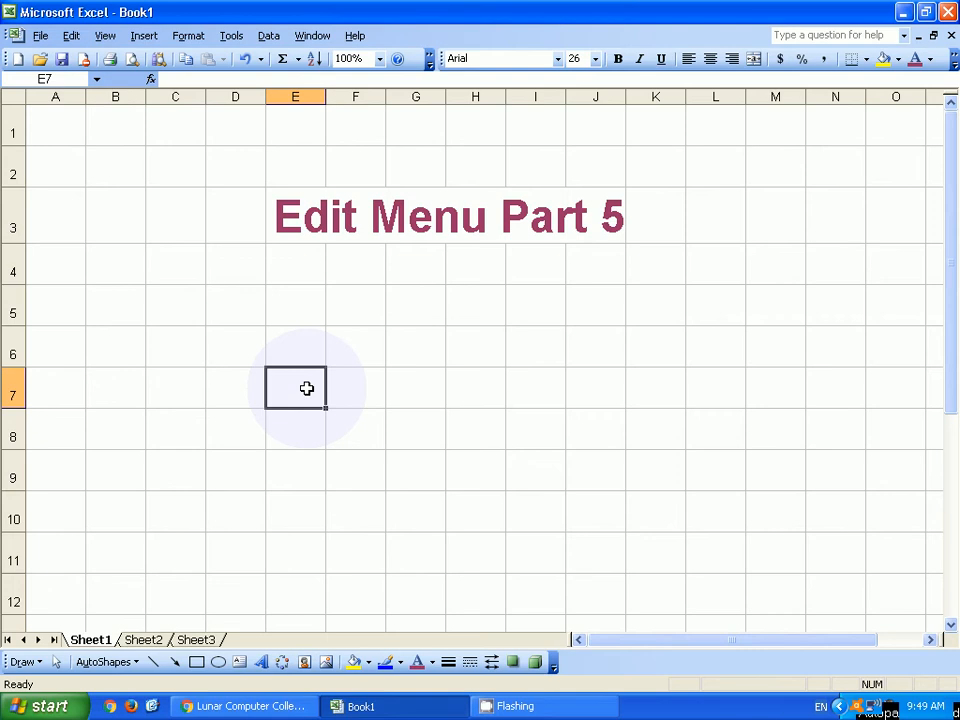
pyautogui.write('Luna')
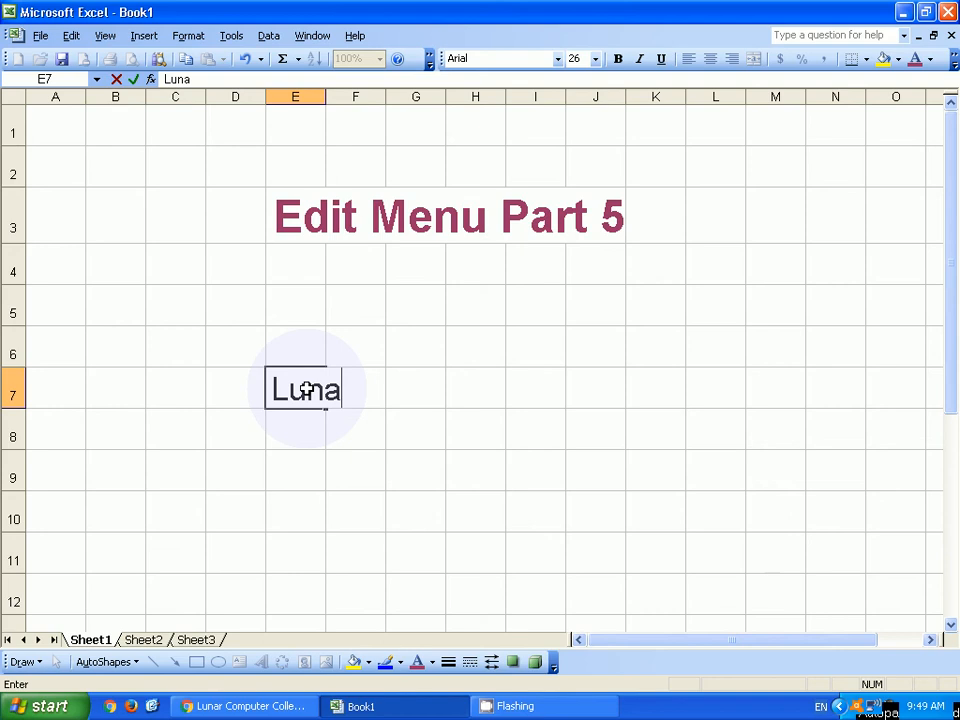
pyautogui.write('r')
pyautogui.press('Return')
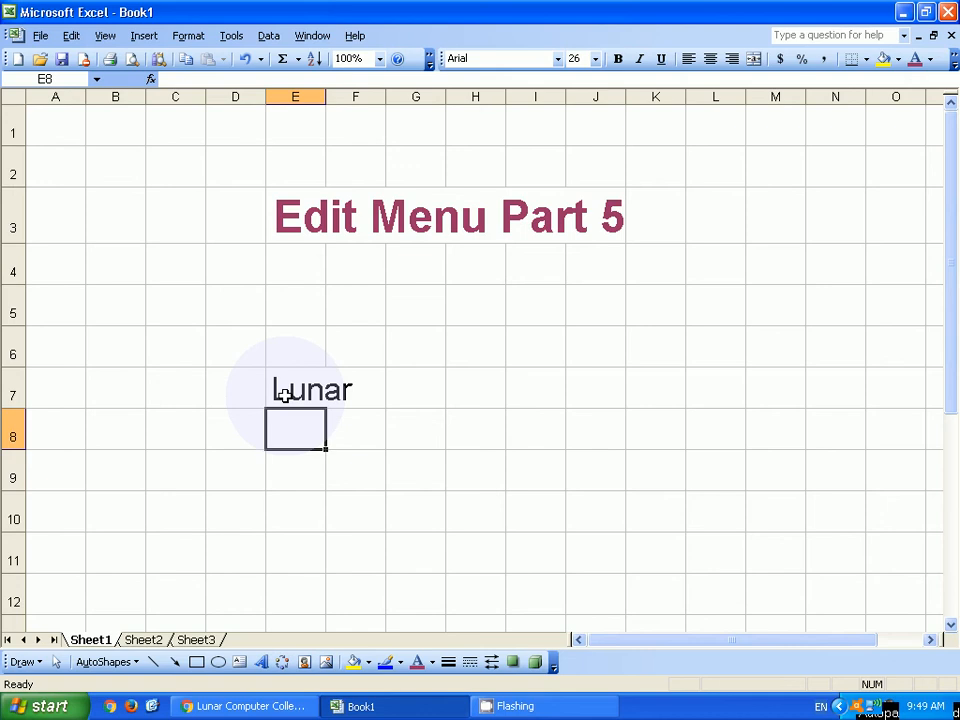
# Step: Format the text in cell E7 with the Bauhaus 93 font at size 36
pyautogui.click(318, 375)
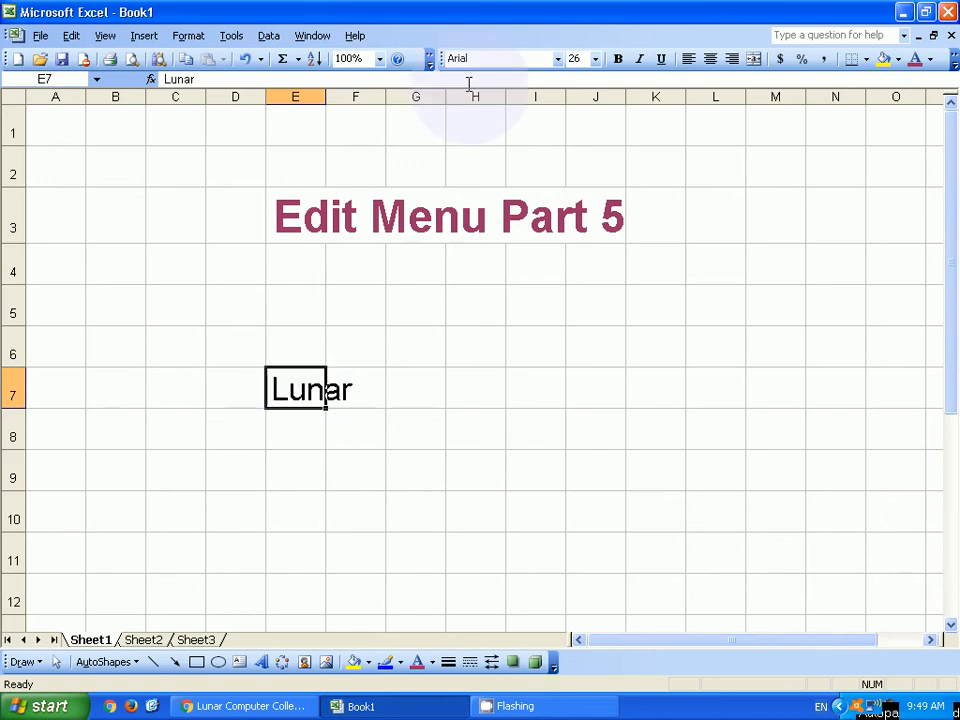
pyautogui.click(557, 58)
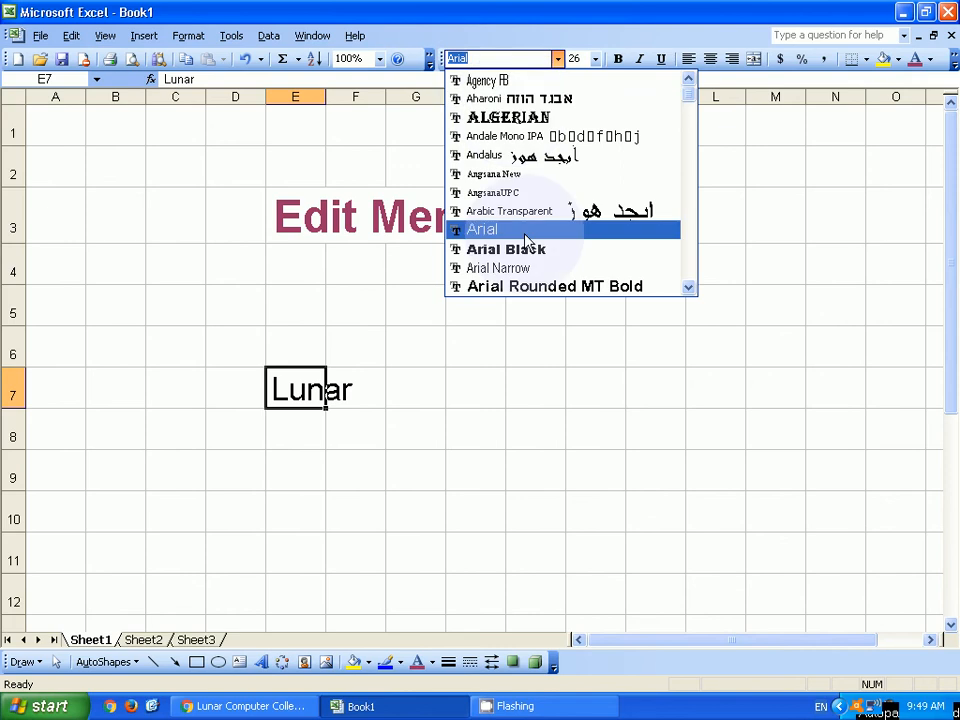
pyautogui.scroll(-1, 527, 238)
pyautogui.scroll(-2, 520, 244)
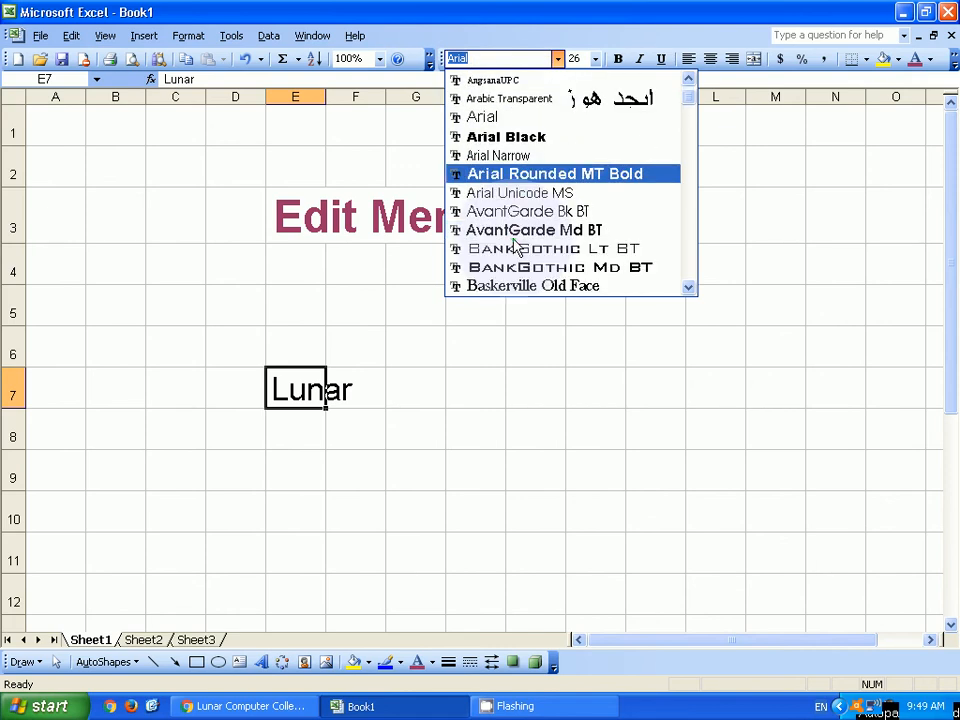
pyautogui.click(500, 268)
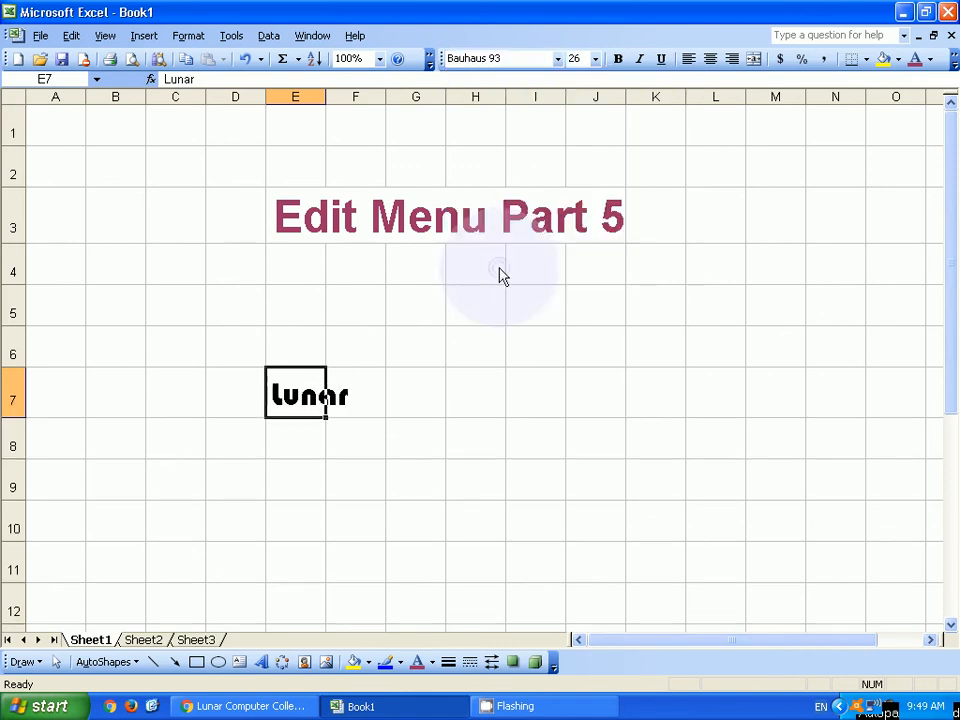
pyautogui.click(595, 58)
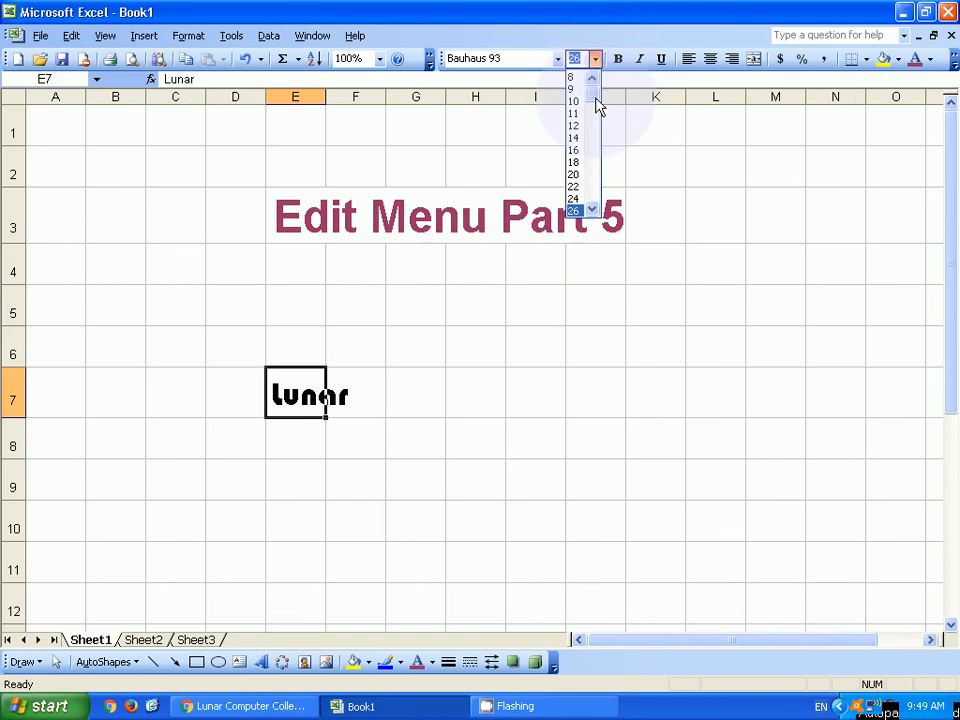
pyautogui.scroll(-1, 580, 170)
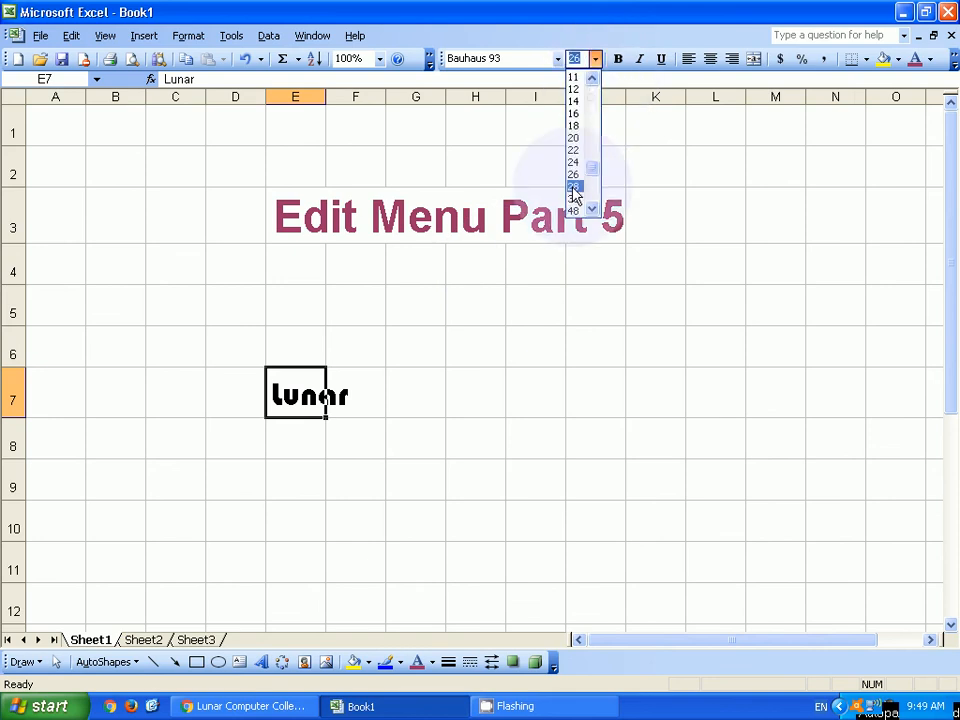
pyautogui.click(575, 198)
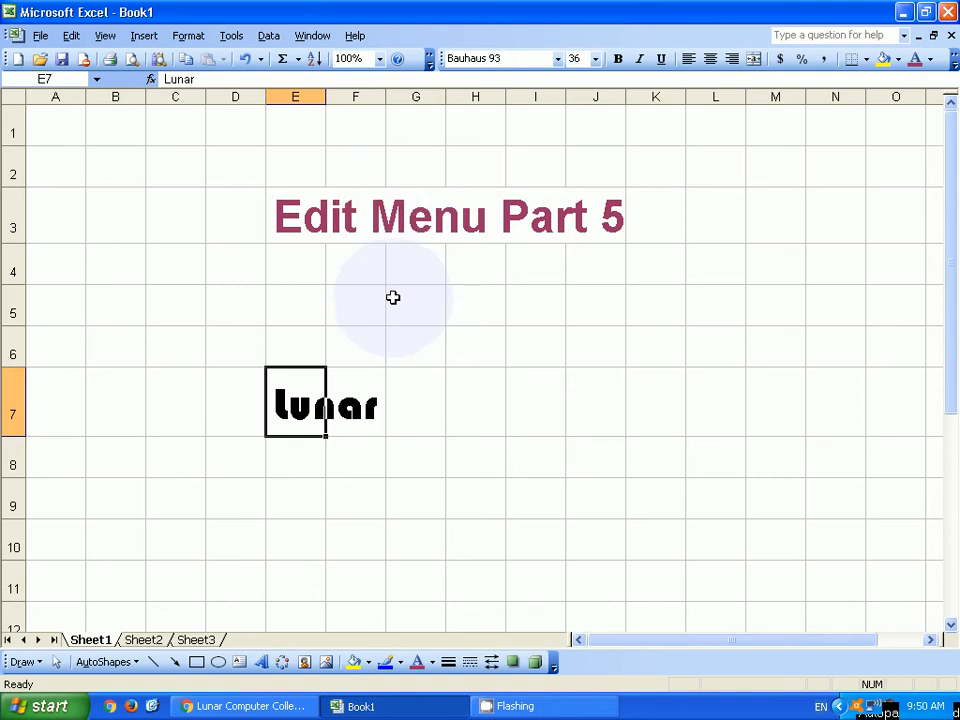
# Step: Apply italic and underline to the text in cell E7
pyautogui.click(639, 59)
pyautogui.click(661, 59)
pyautogui.click(362, 462)
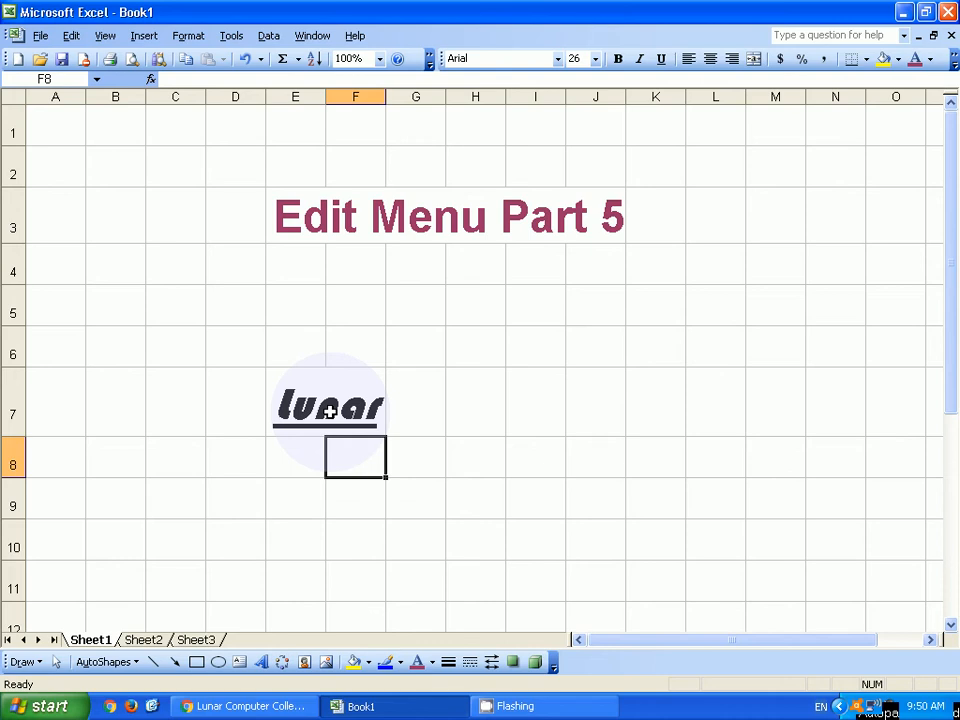
# Step: Clear only the formats of cell E7, keeping the word "Lunar"
pyautogui.click(298, 411)
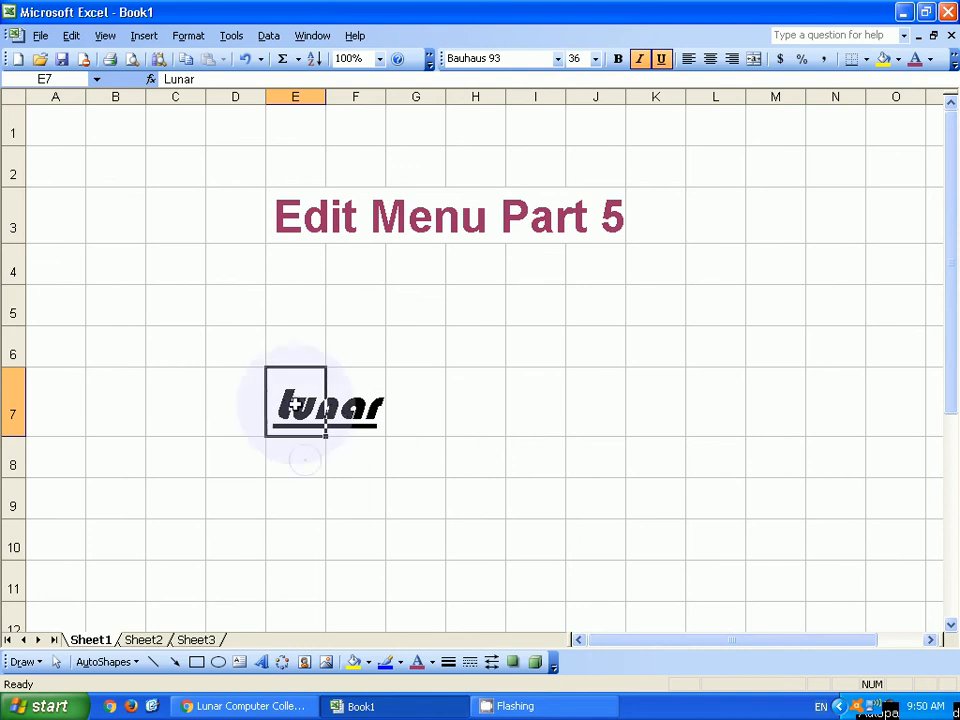
pyautogui.click(76, 38)
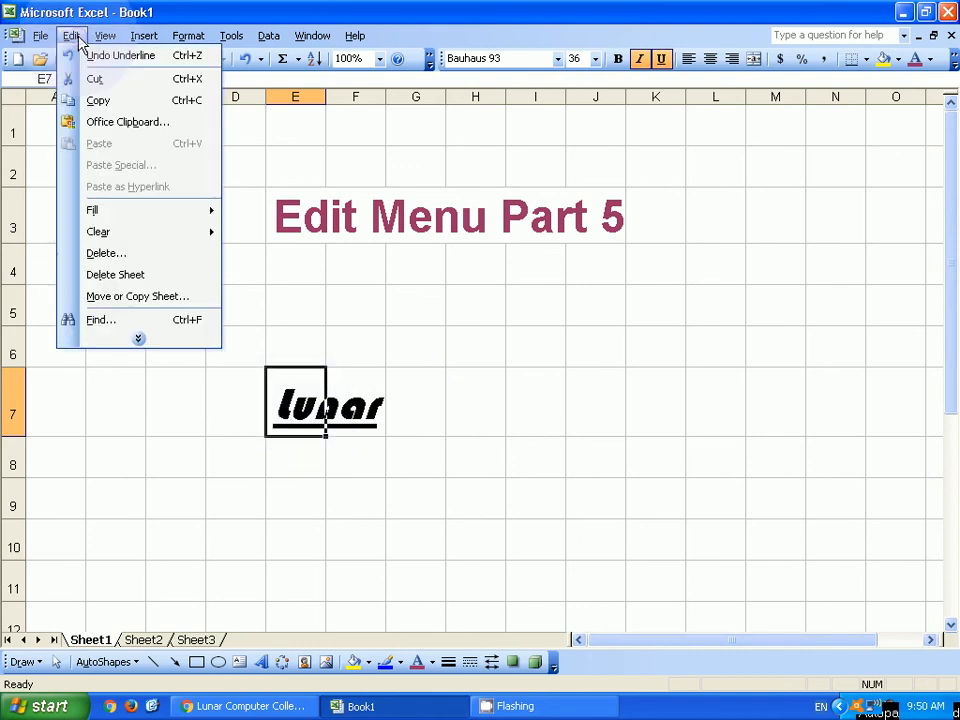
pyautogui.click(122, 234)
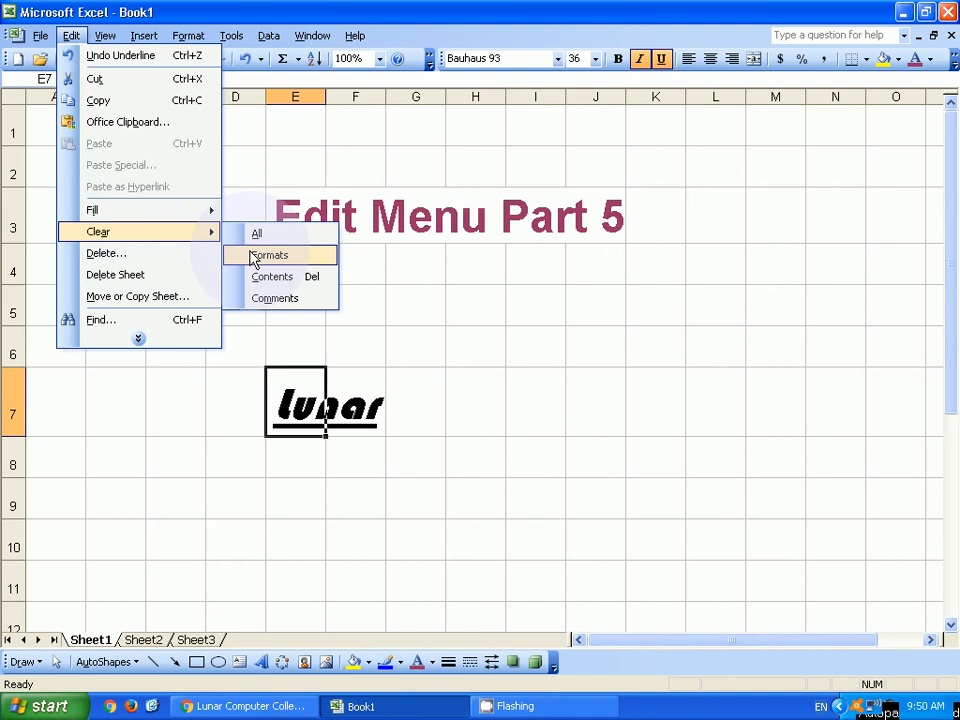
pyautogui.click(266, 255)
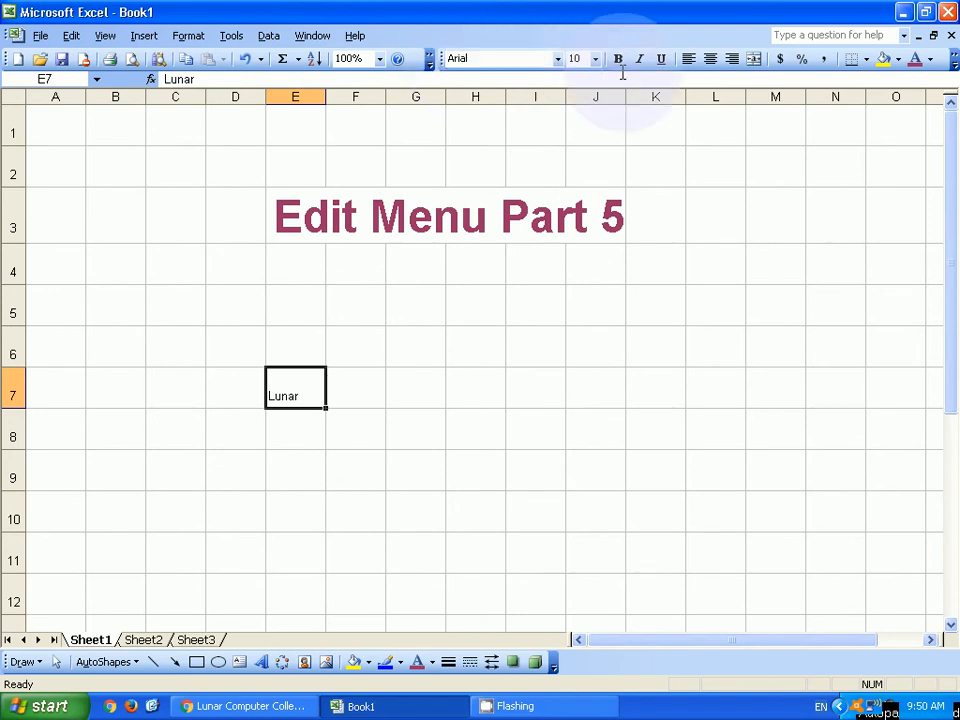
pyautogui.click(283, 377)
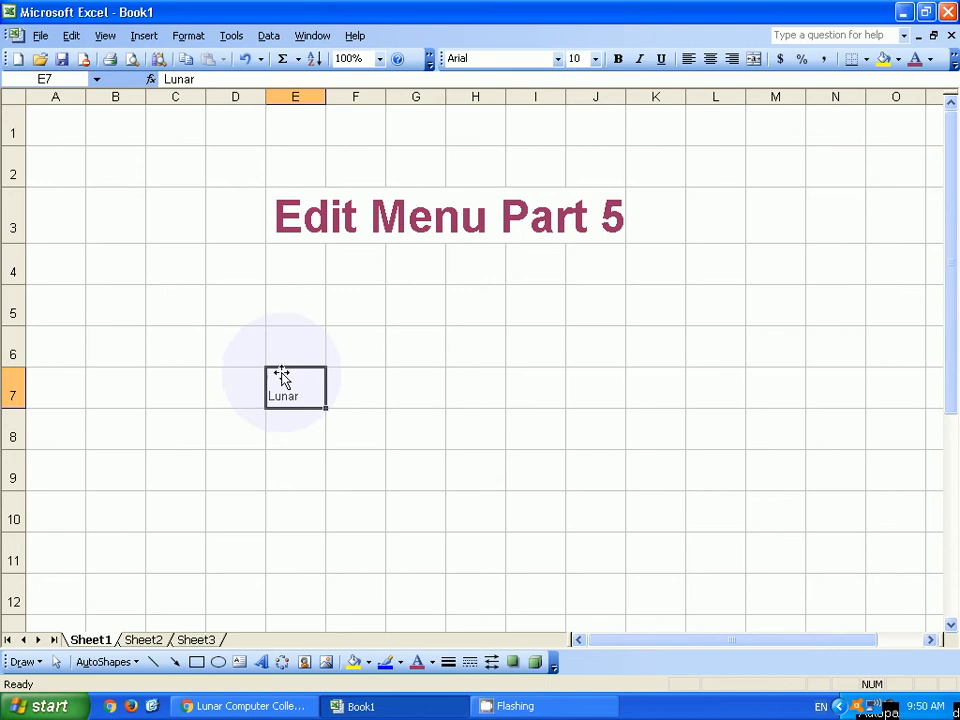
pyautogui.click(286, 416)
pyautogui.click(295, 385)
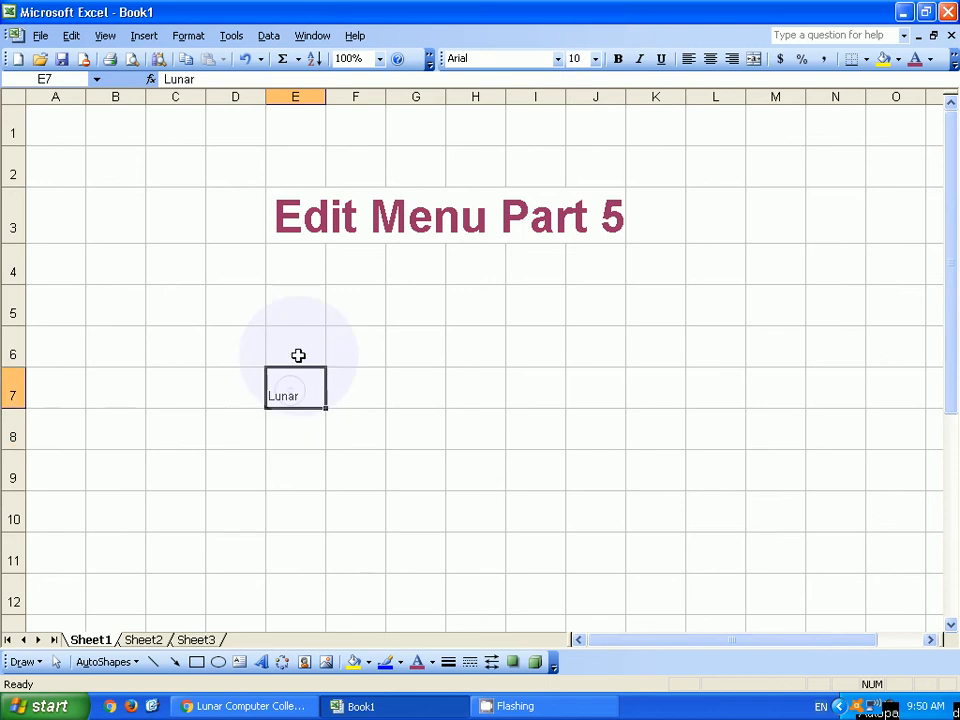
pyautogui.click(268, 388)
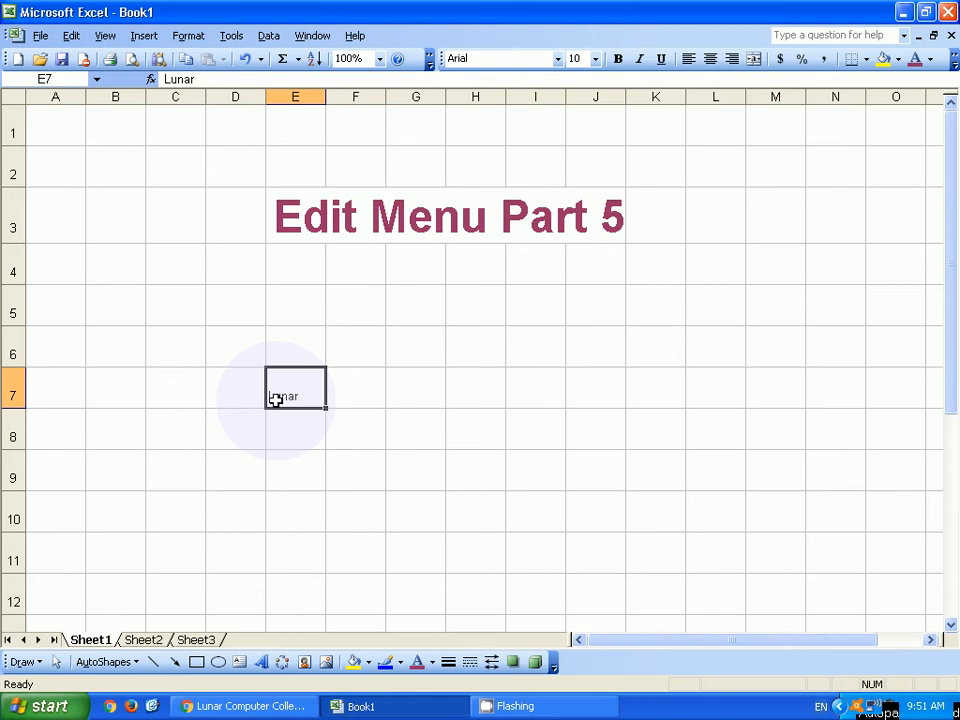
pyautogui.click(79, 37)
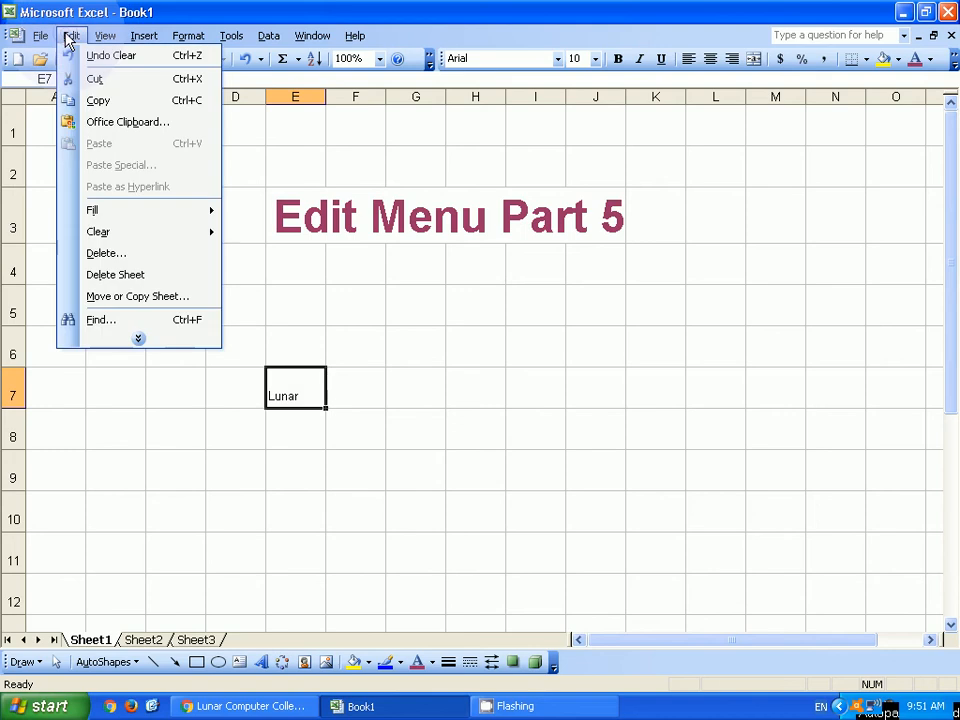
pyautogui.click(98, 232)
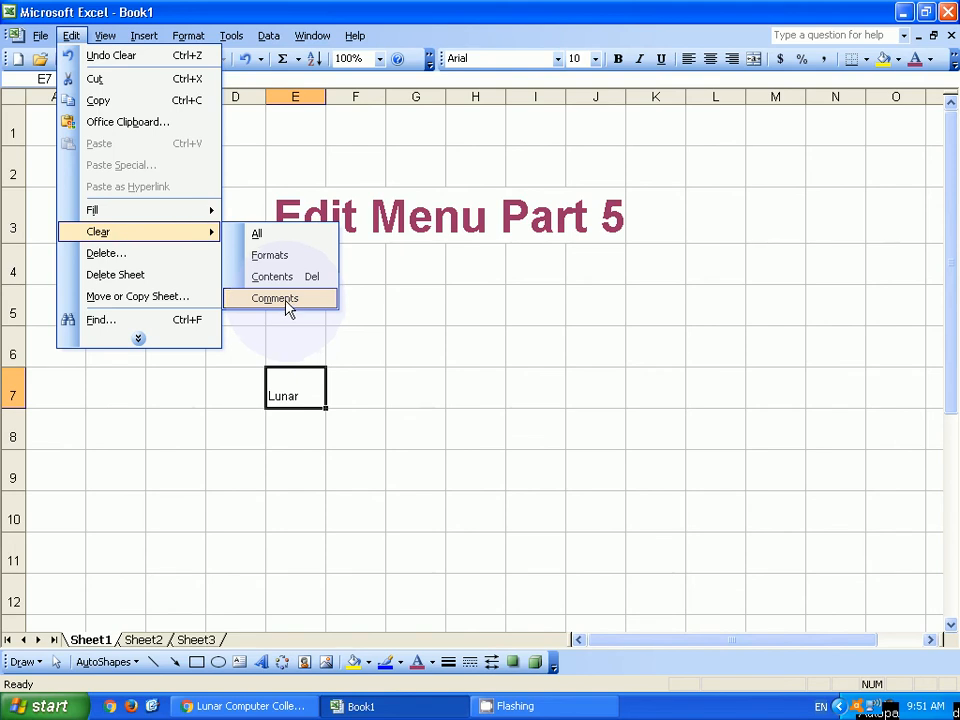
pyautogui.click(330, 397)
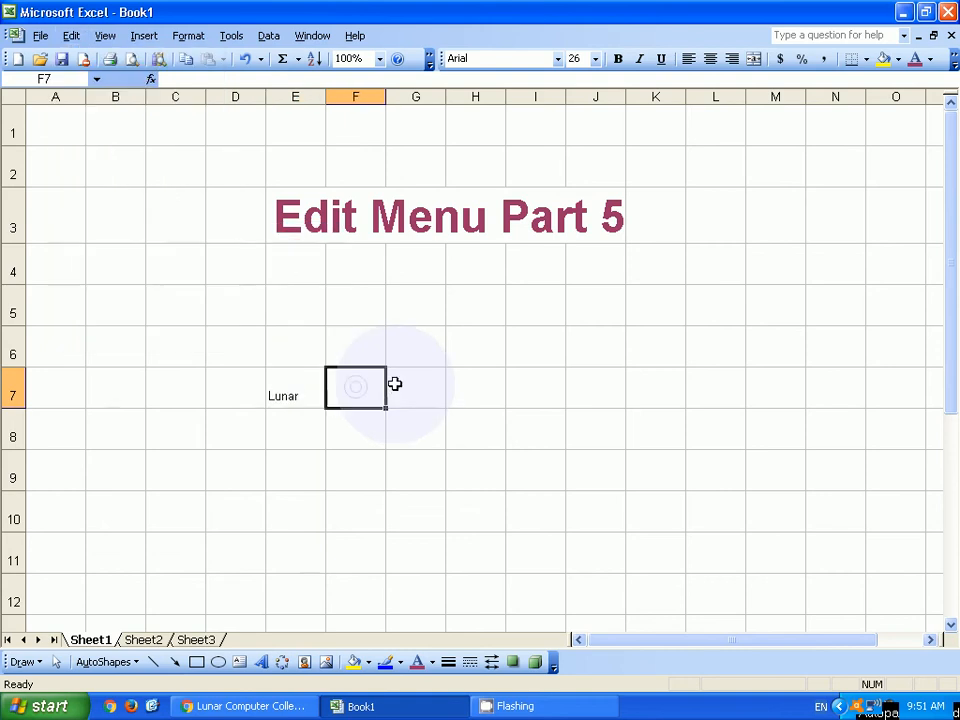
# Step: Insert a comment reading "This is comment" on cell G7 and view it
pyautogui.click(406, 395)
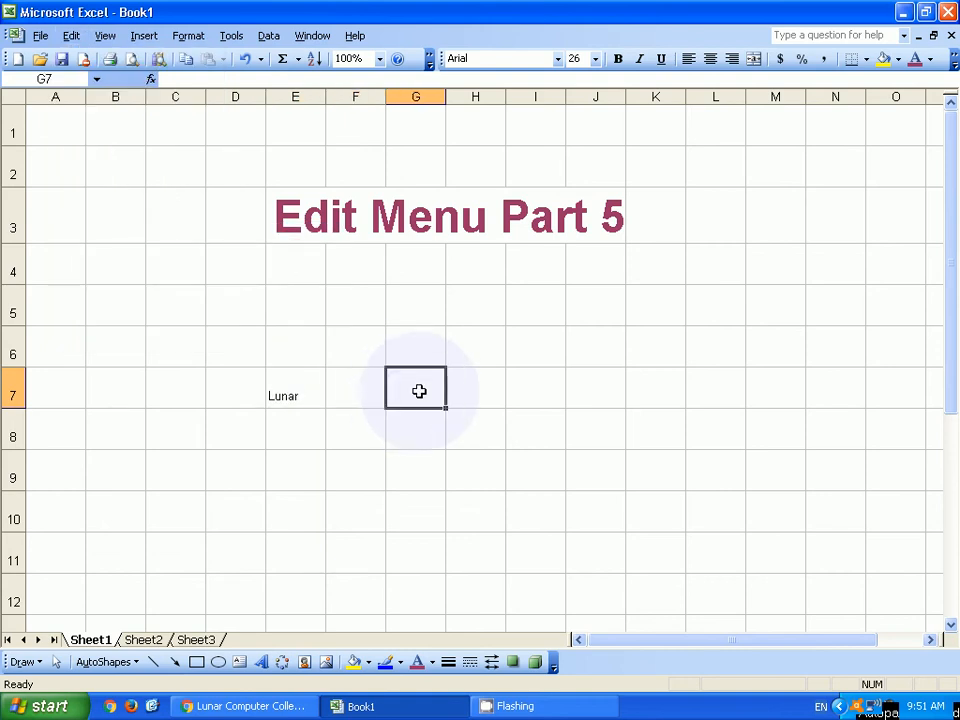
pyautogui.rightClick(420, 396)
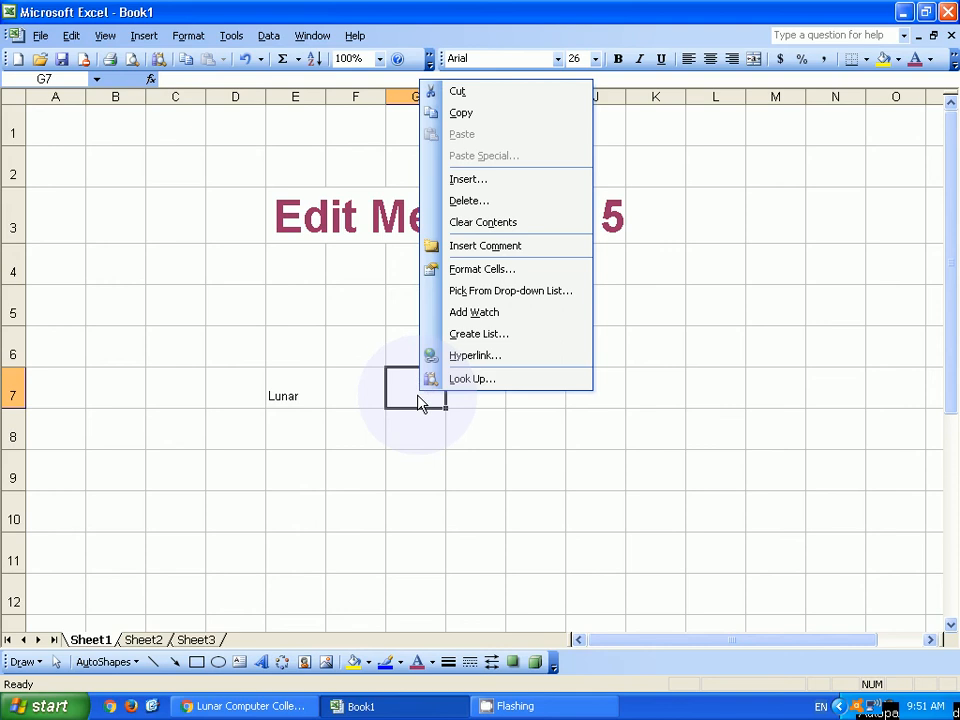
pyautogui.click(520, 250)
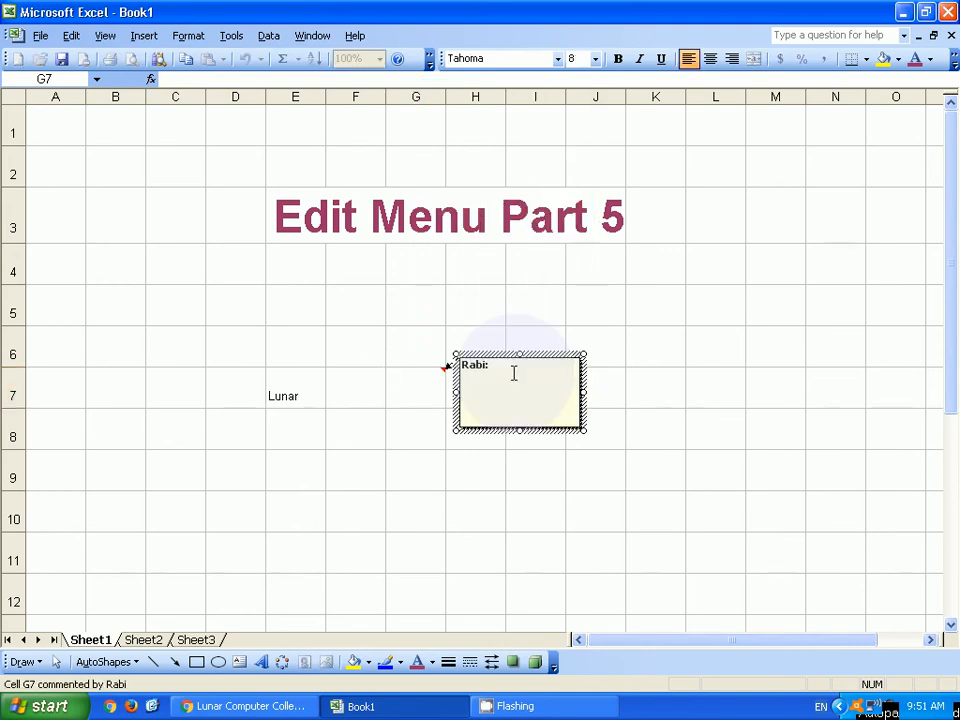
pyautogui.write('This i')
pyautogui.write('s comment')
pyautogui.click(604, 370)
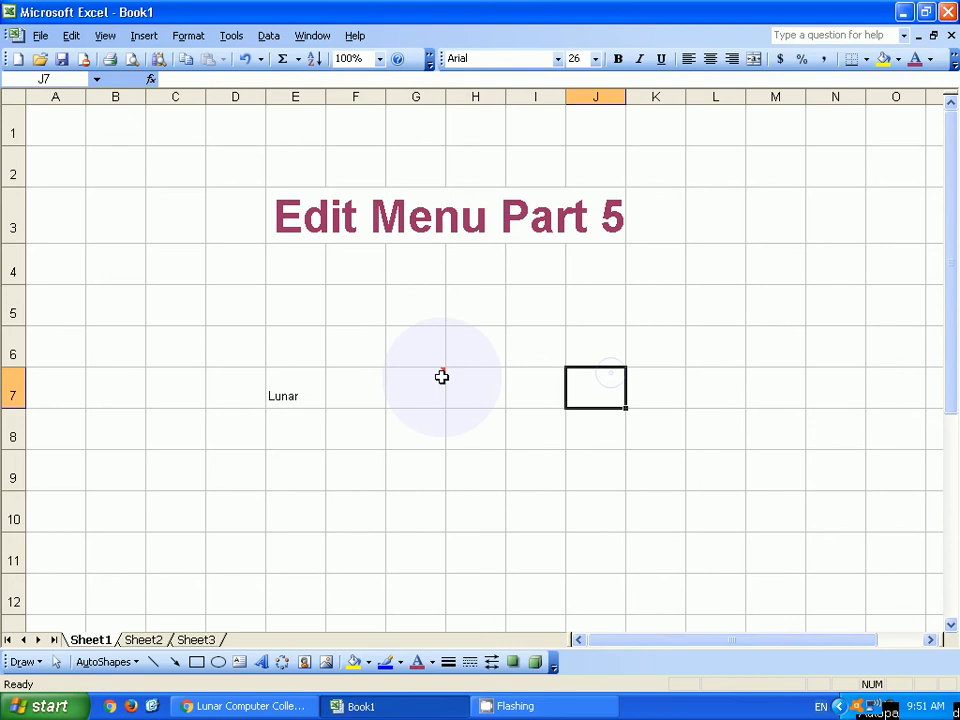
pyautogui.moveTo(442, 376)
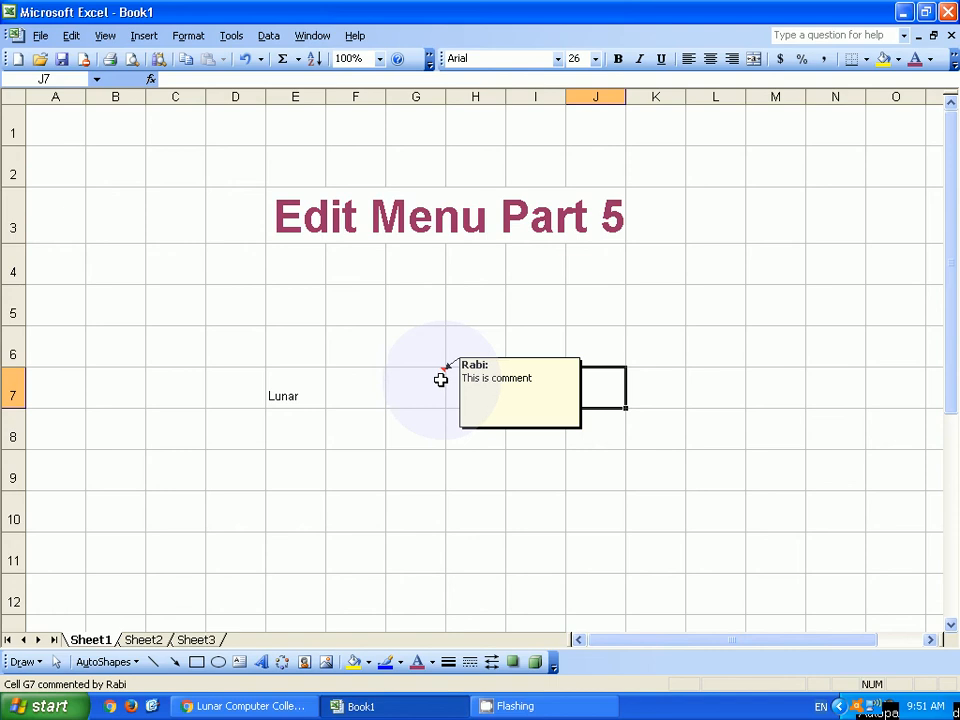
pyautogui.click(440, 379)
pyautogui.click(405, 470)
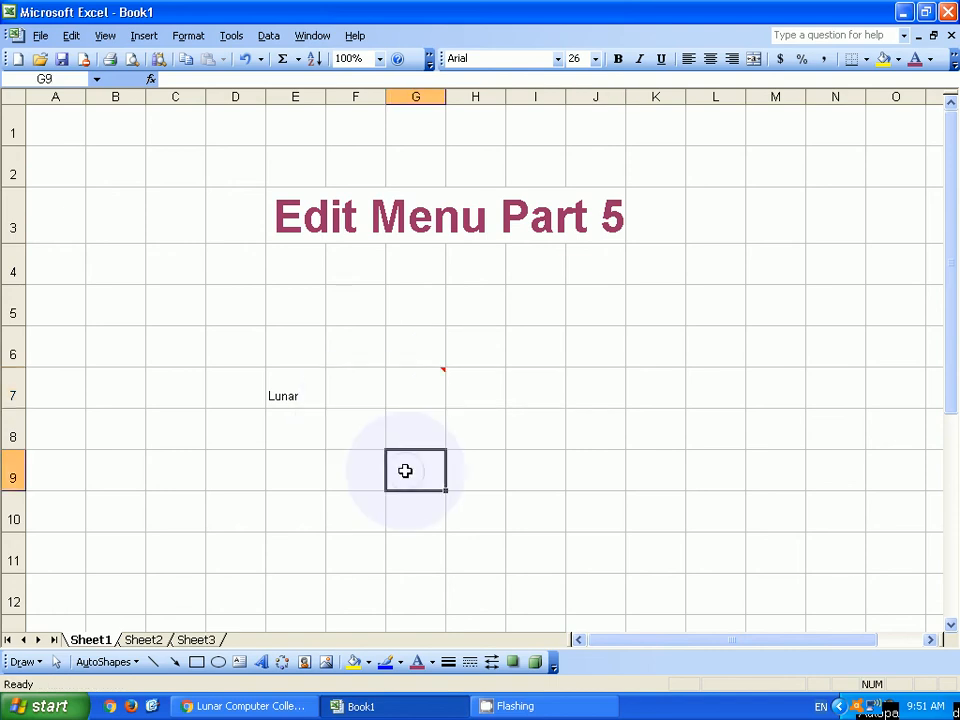
pyautogui.click(404, 399)
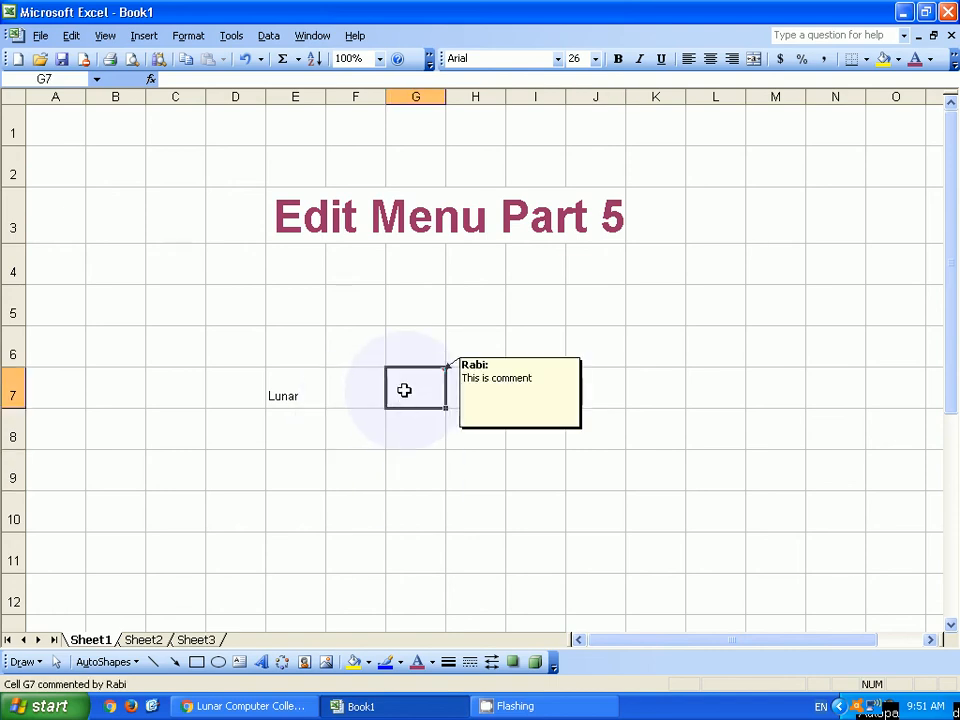
pyautogui.rightClick(405, 393)
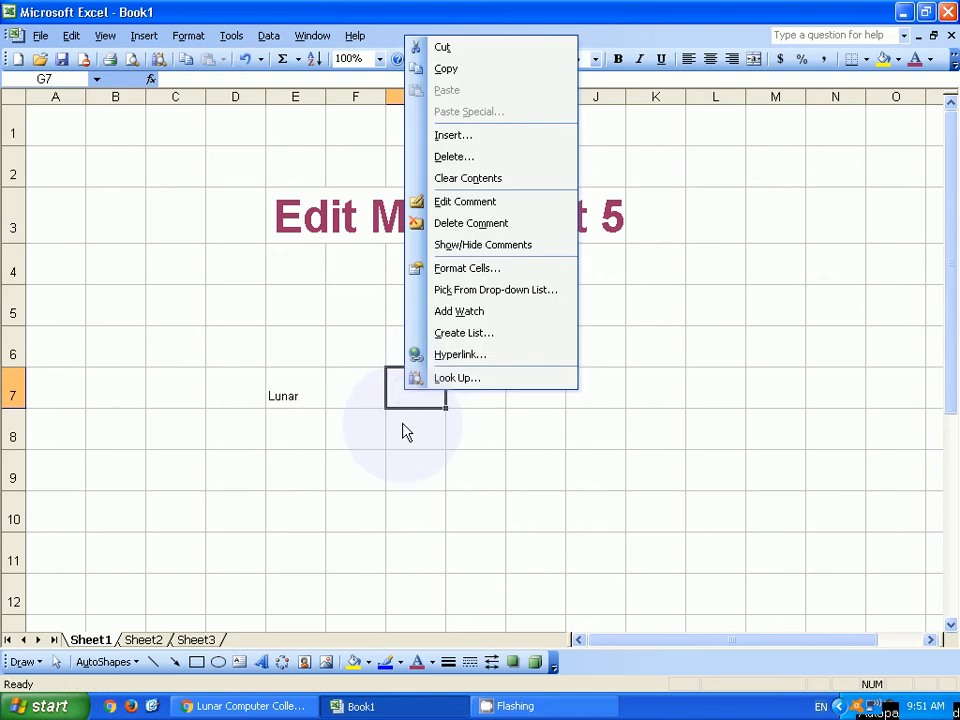
pyautogui.click(399, 440)
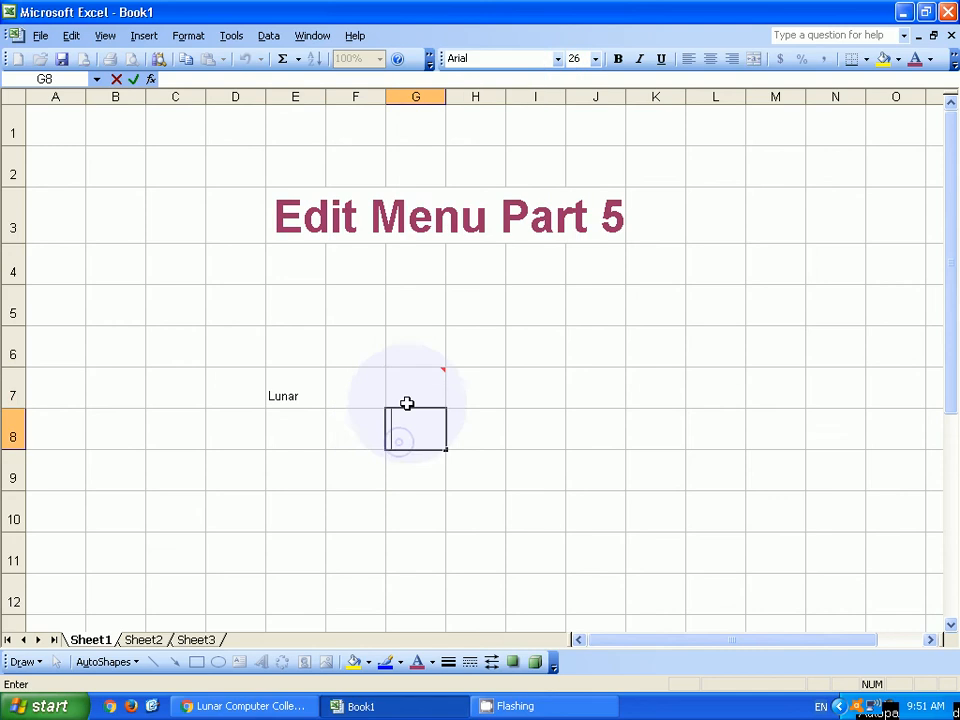
pyautogui.click(404, 388)
pyautogui.rightClick(402, 398)
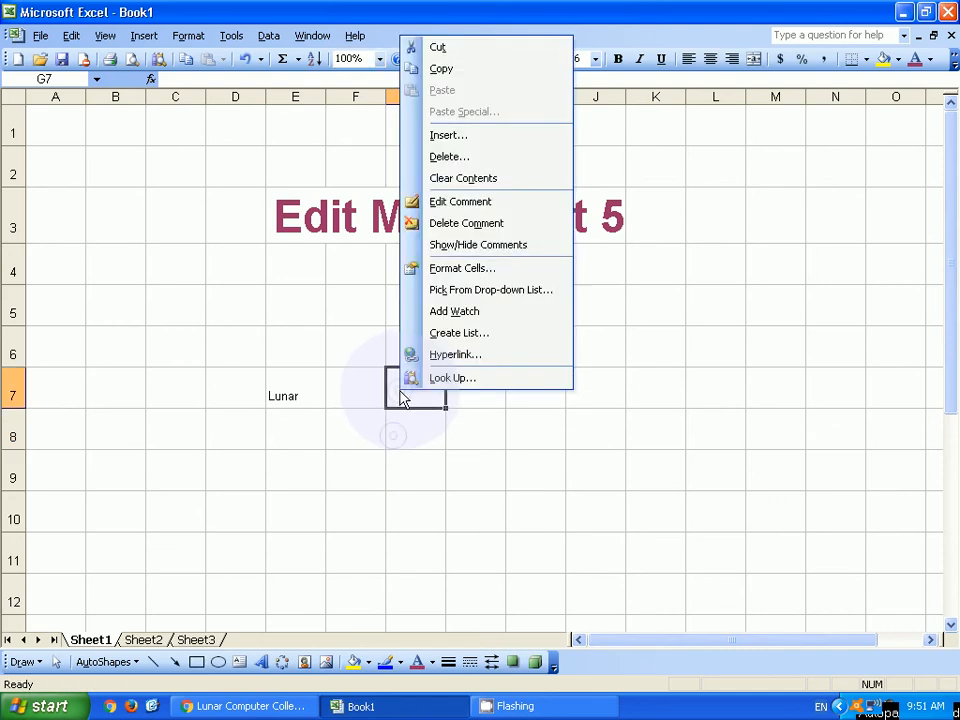
pyautogui.click(476, 233)
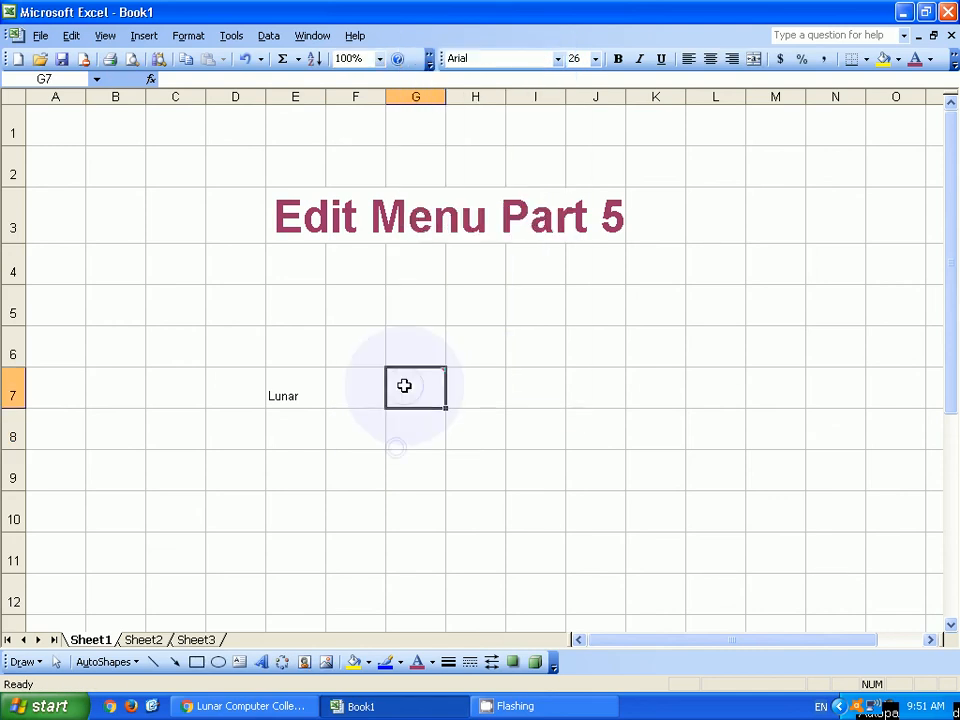
# Step: Clear only the comments from cell G7
pyautogui.click(70, 38)
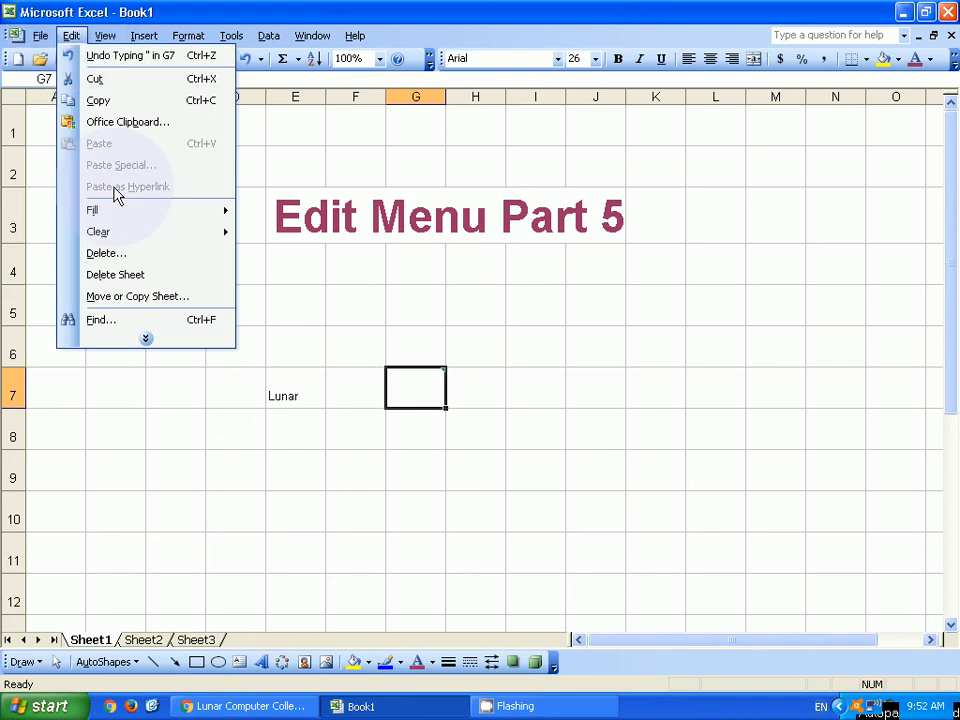
pyautogui.moveTo(114, 235)
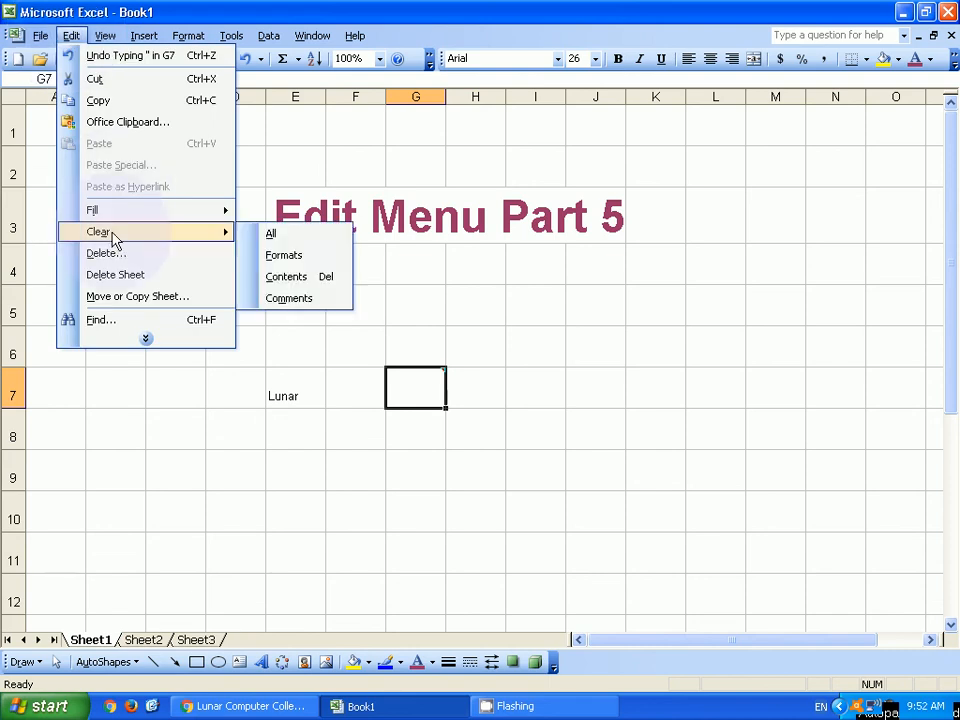
pyautogui.click(280, 298)
pyautogui.click(421, 435)
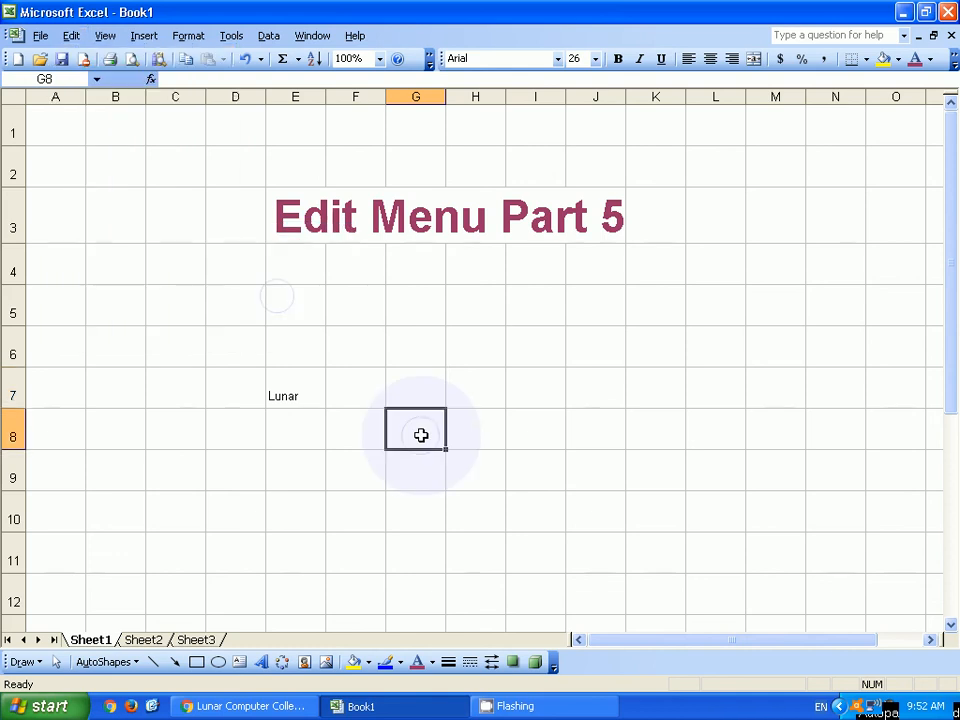
pyautogui.click(426, 398)
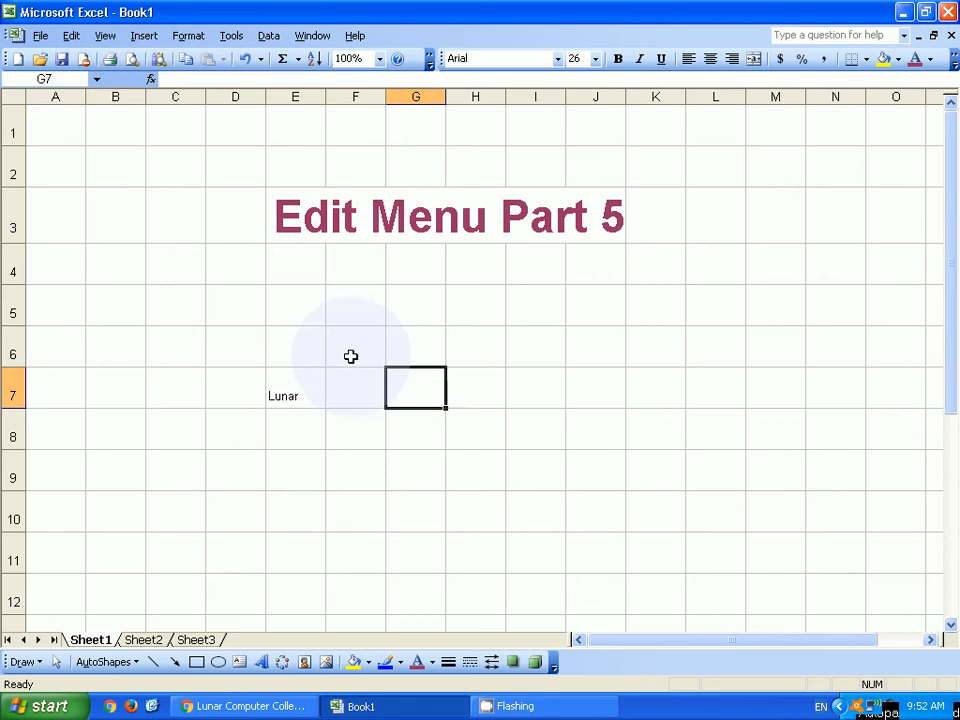
# Step: Switch to Chrome to view the Lunar Computer College YouTube channel, and return to the Excel workbook
pyautogui.click(70, 36)
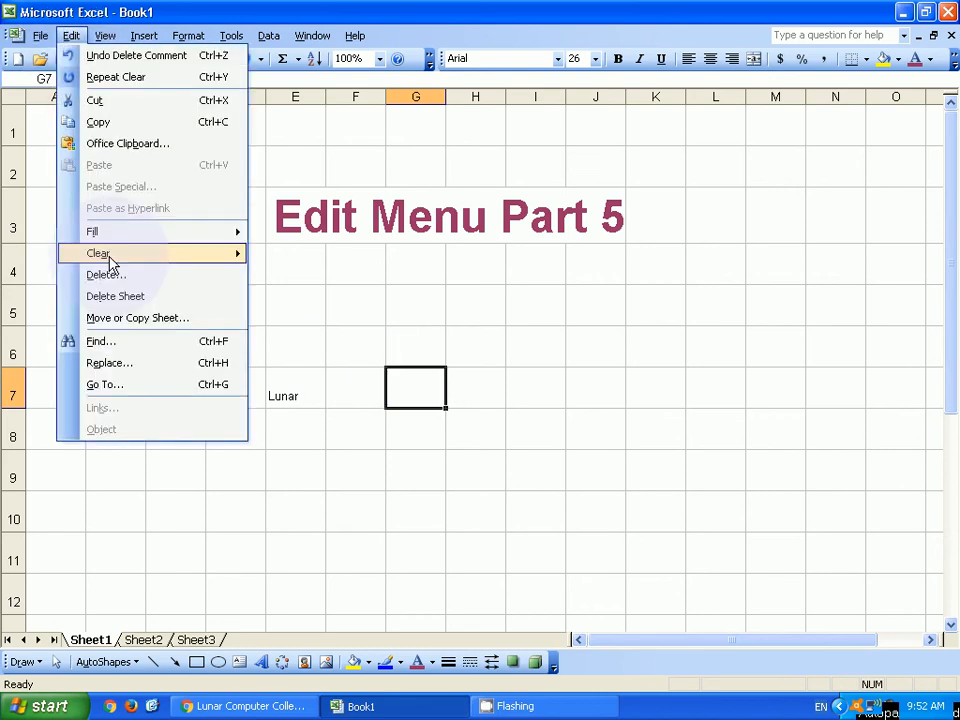
pyautogui.moveTo(112, 264)
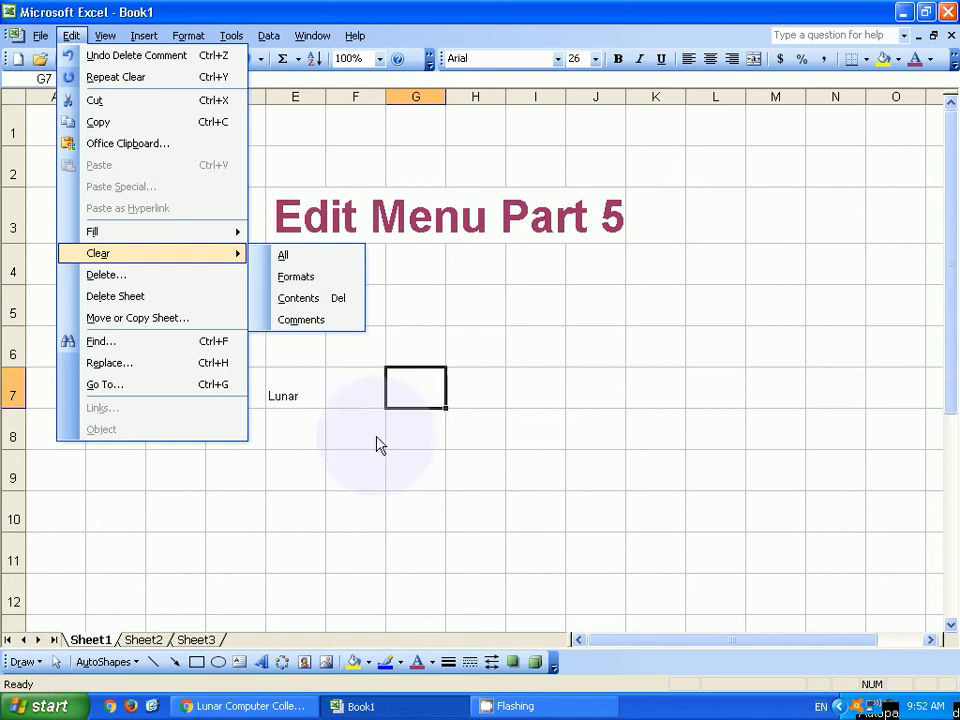
pyautogui.click(228, 705)
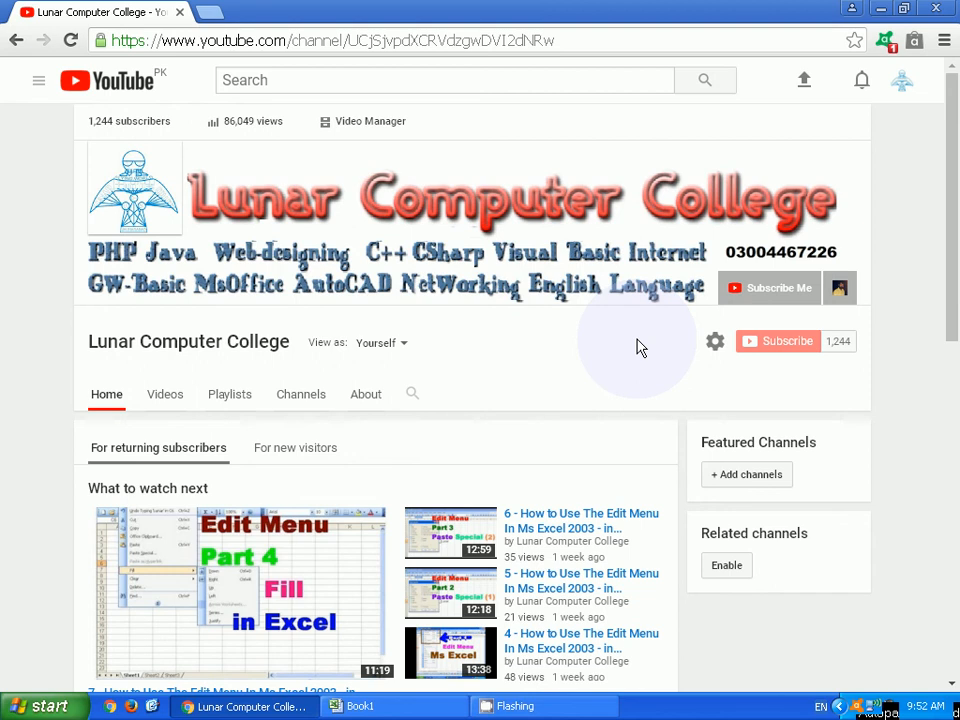
pyautogui.click(405, 704)
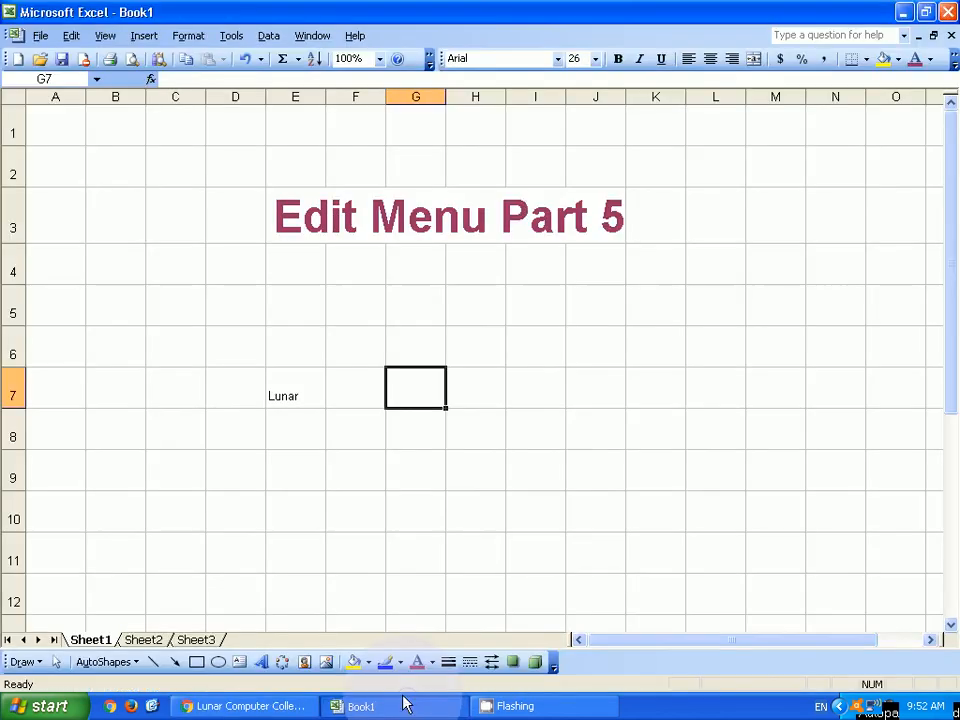
# Step: Delete the entire row containing cell G7 and the word "Lunar"
pyautogui.click(72, 38)
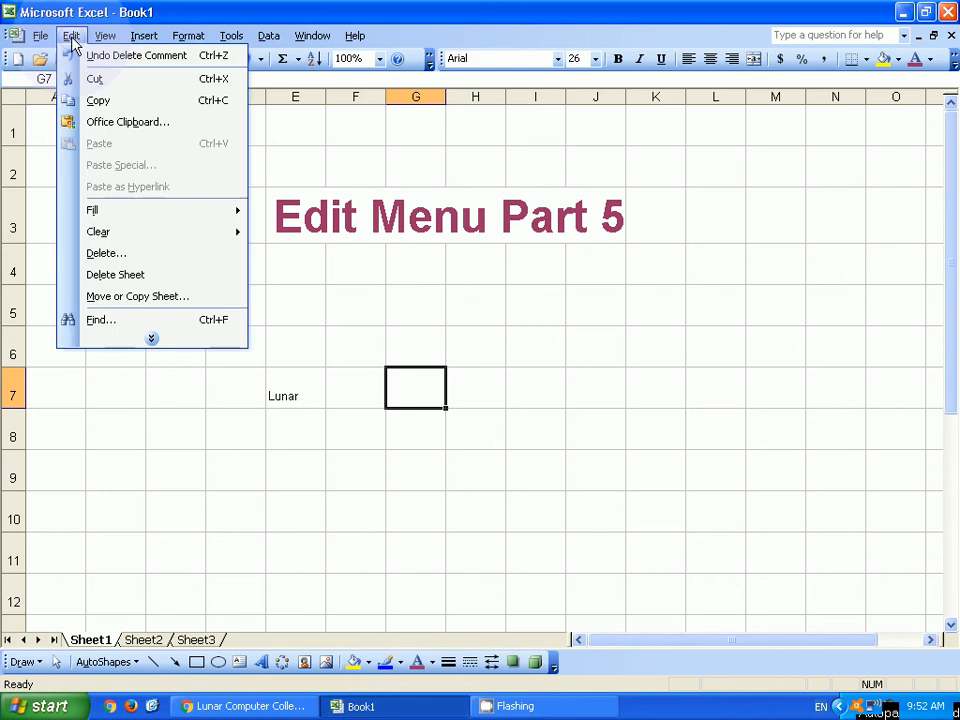
pyautogui.moveTo(98, 40)
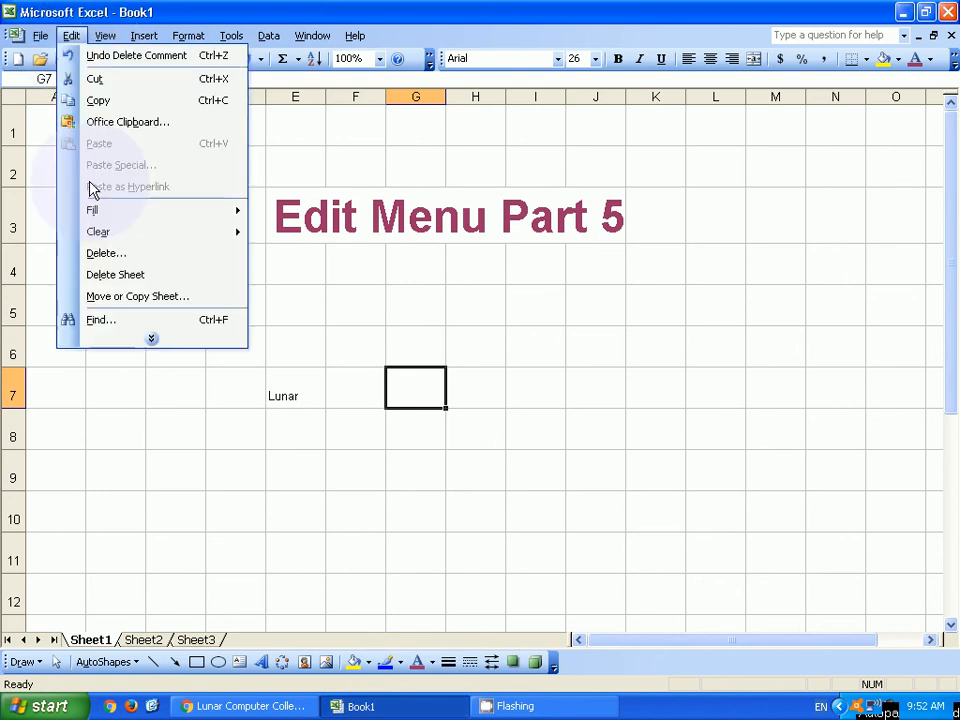
pyautogui.click(113, 262)
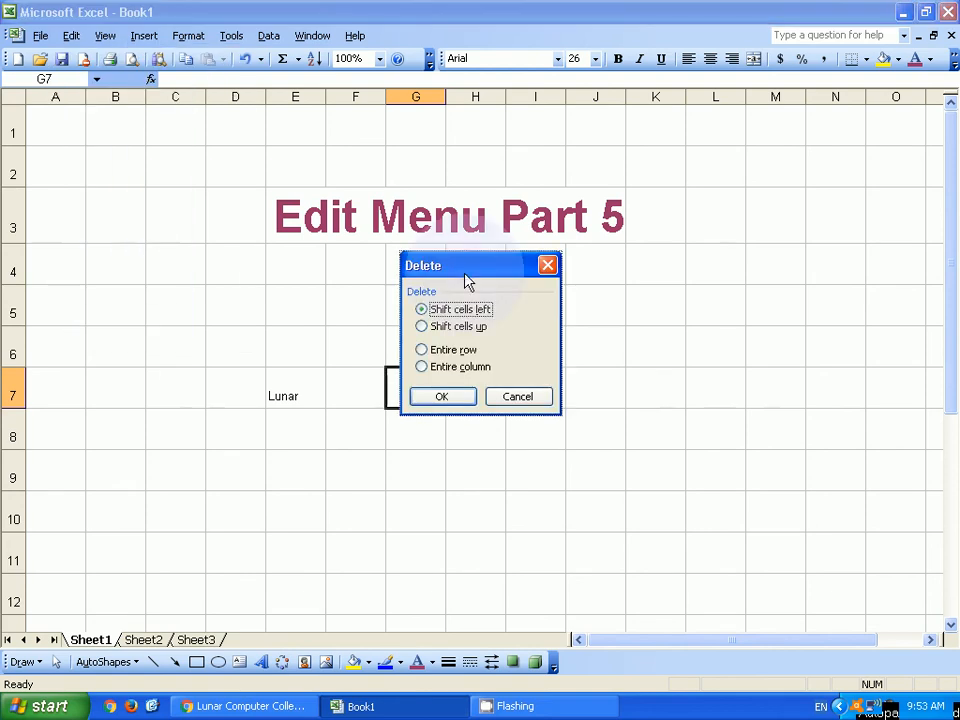
pyautogui.moveTo(467, 282); pyautogui.dragTo(507, 370)
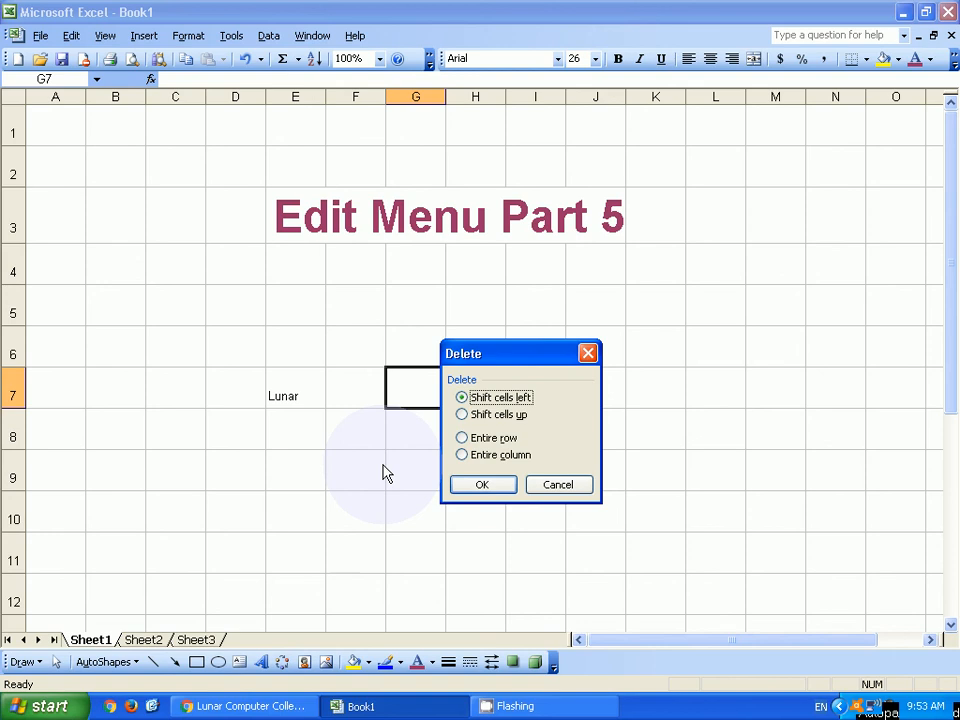
pyautogui.moveTo(503, 351); pyautogui.dragTo(282, 466)
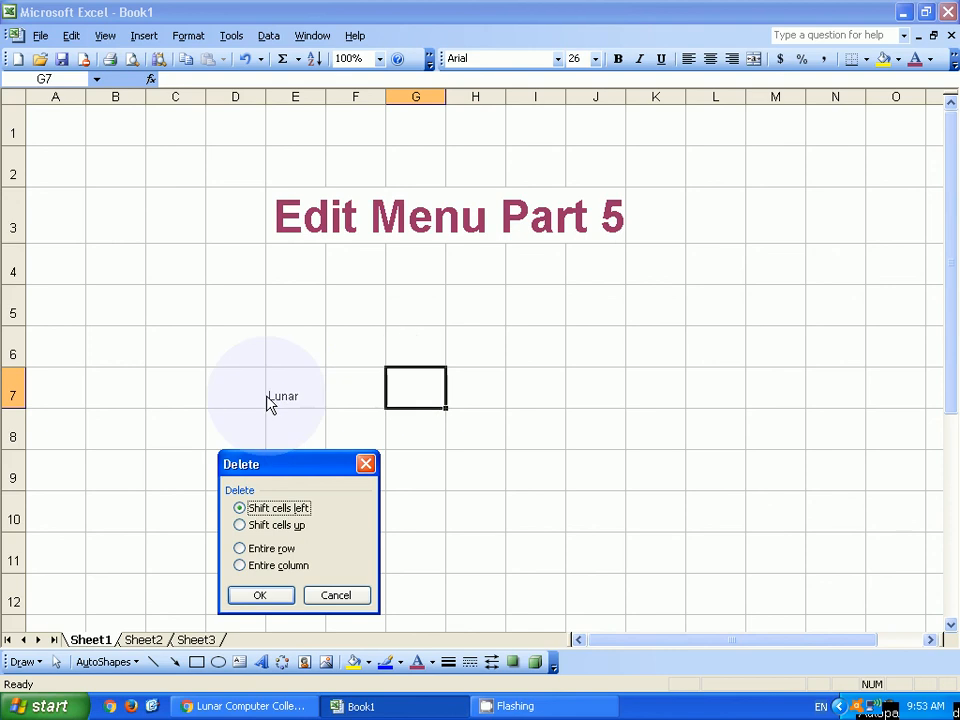
pyautogui.click(240, 549)
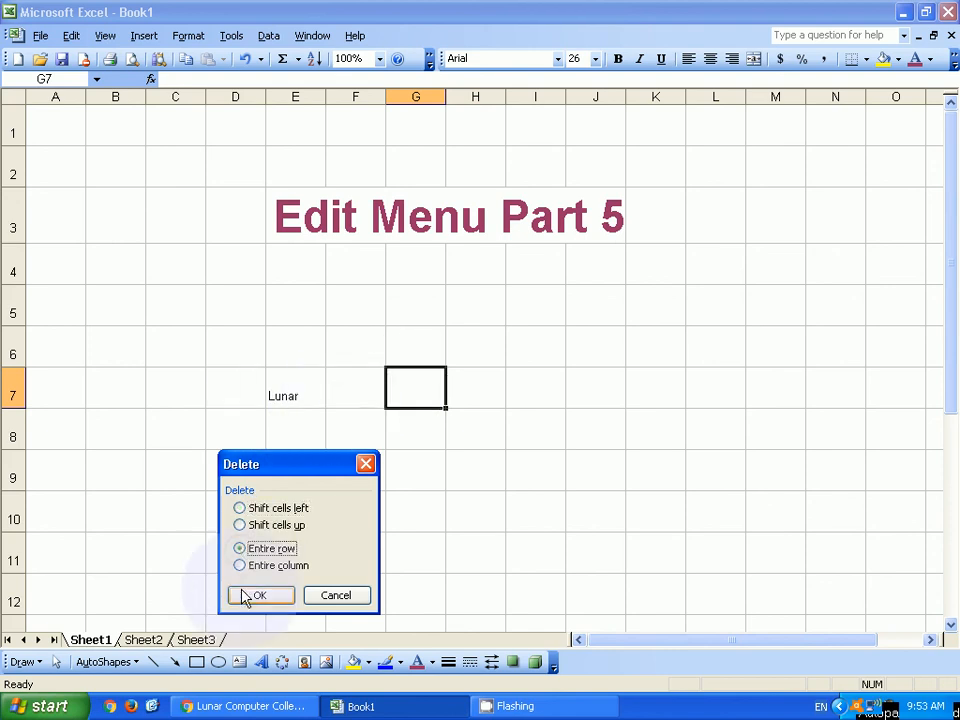
pyautogui.click(243, 596)
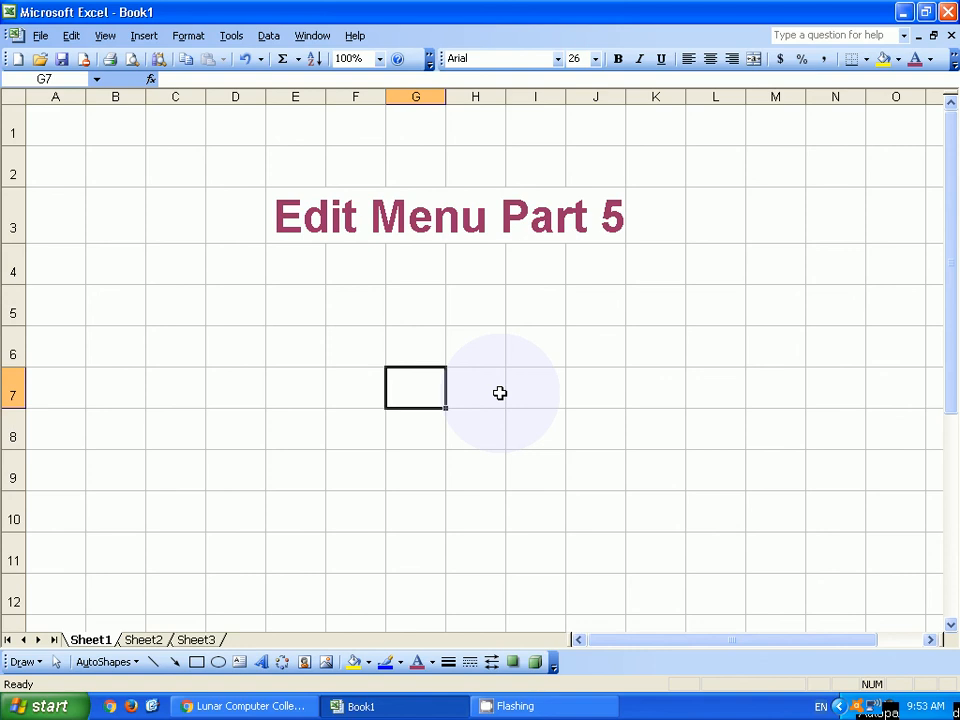
# Step: Enter the sample text "h" in cell L6, "fg" in M6 and "fgf" in N6
pyautogui.click(709, 345)
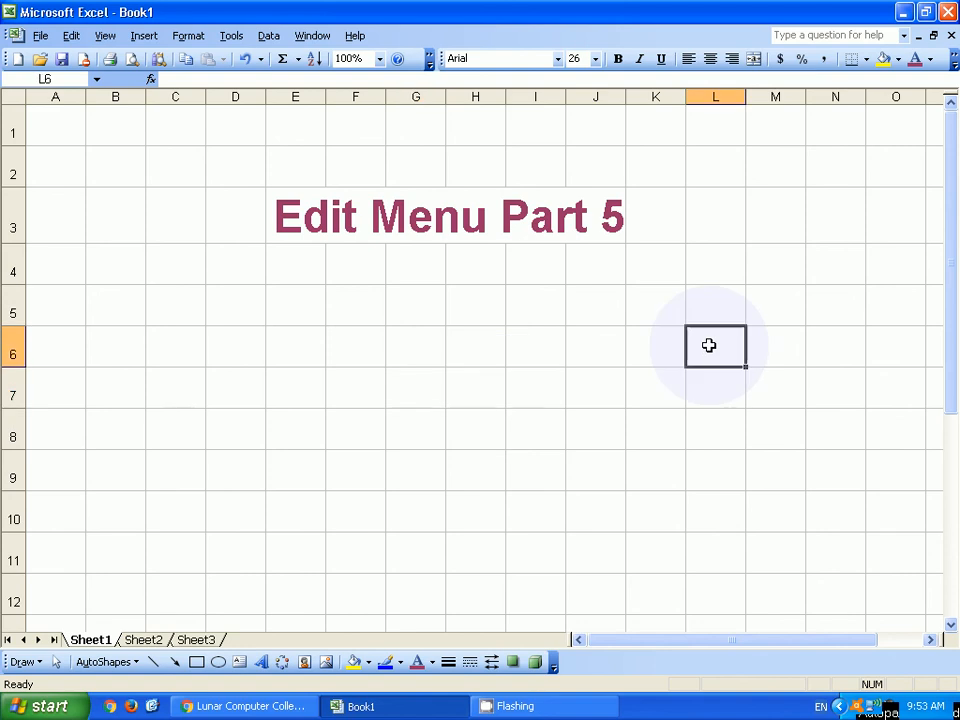
pyautogui.write('h')
pyautogui.press('Tab')
pyautogui.write('hgh')
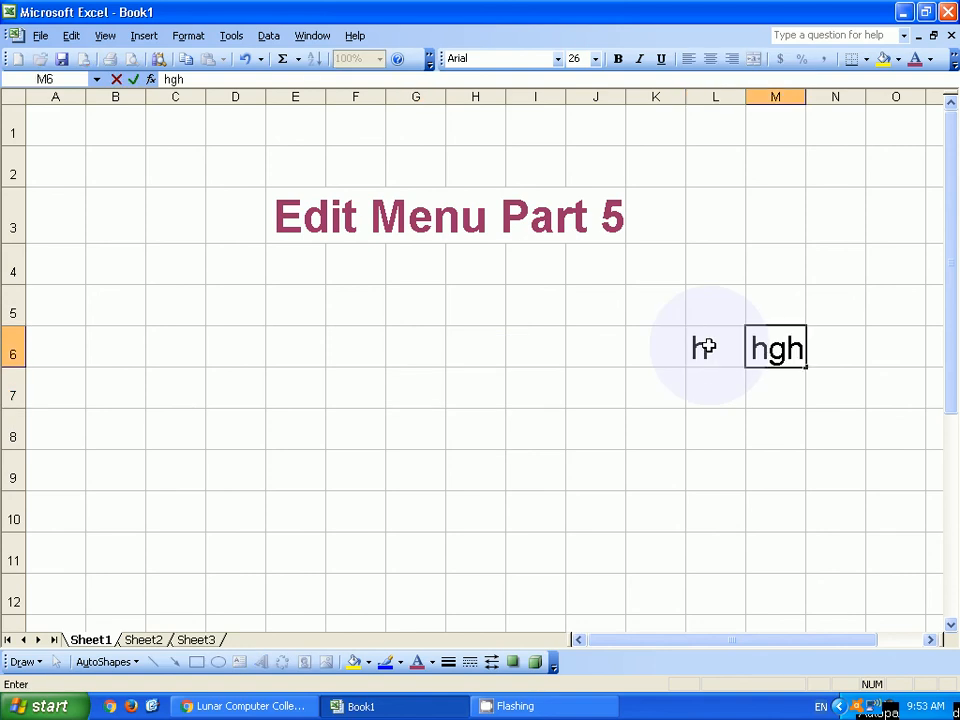
pyautogui.write('df')
pyautogui.press('Tab')
pyautogui.press('Left')
pyautogui.write('fg')
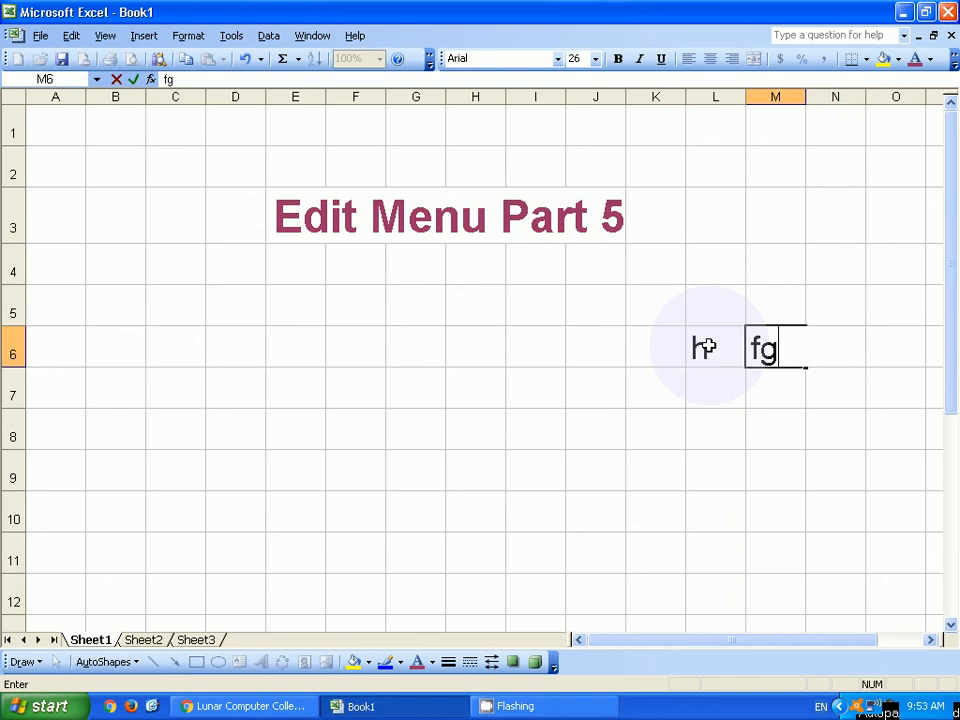
pyautogui.press('Tab')
pyautogui.write('fgf')
pyautogui.press('Return')
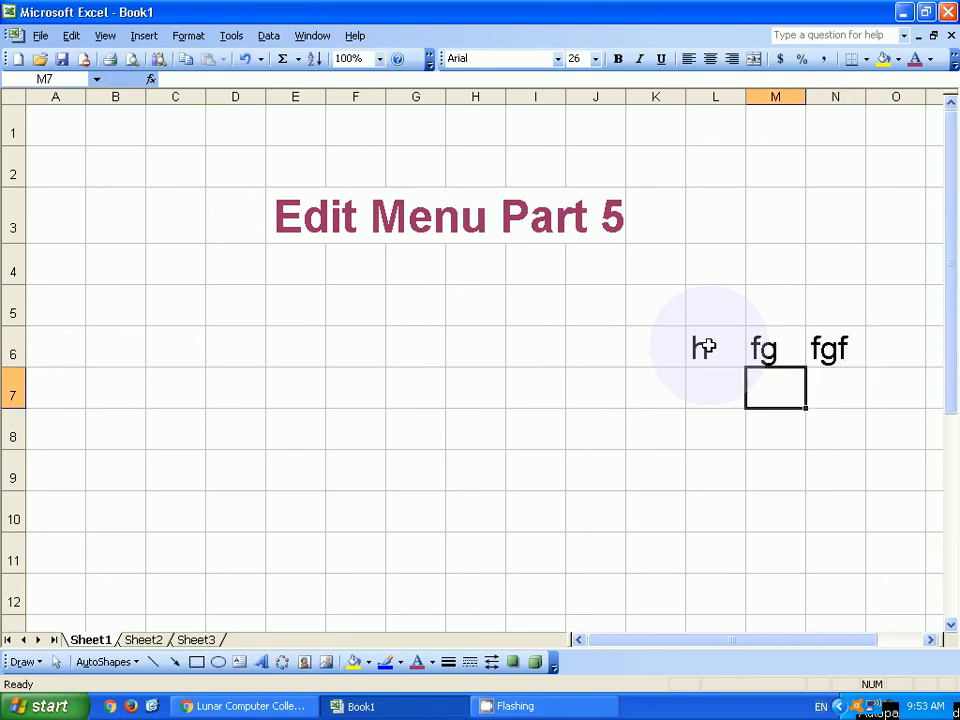
# Step: Delete the entire column containing cell M6 with the text "fg"
pyautogui.click(706, 347)
pyautogui.click(772, 352)
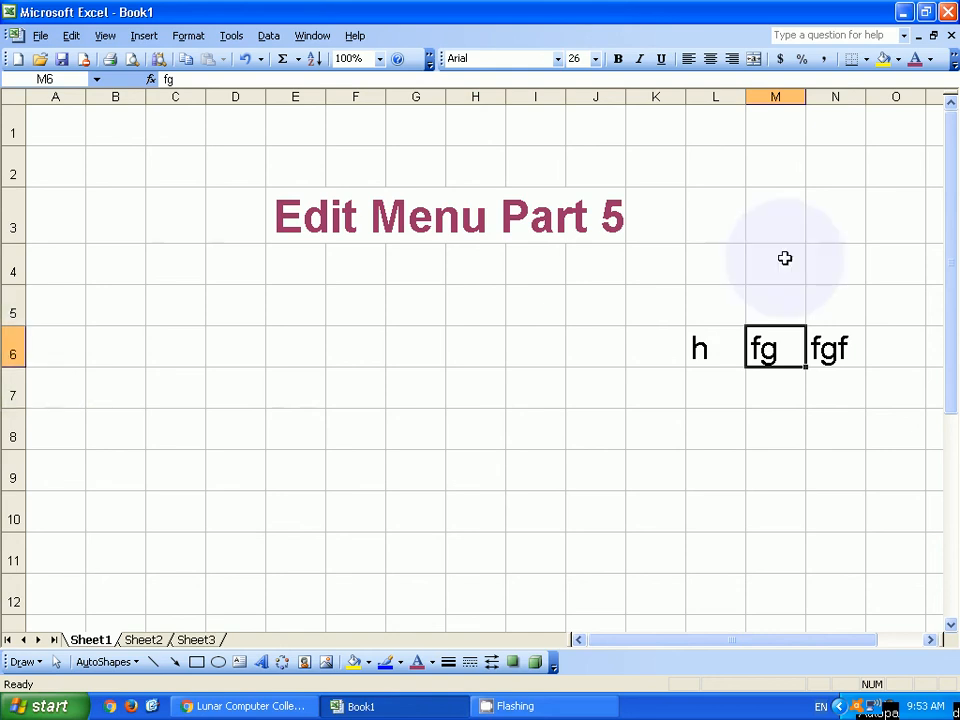
pyautogui.click(70, 36)
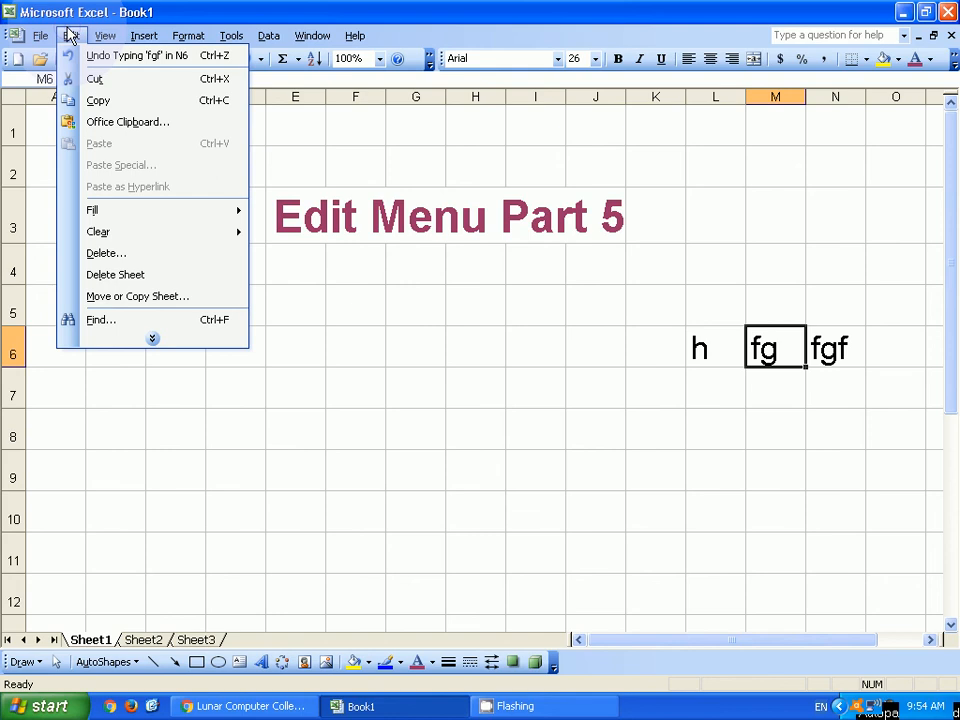
pyautogui.click(100, 253)
pyautogui.click(241, 566)
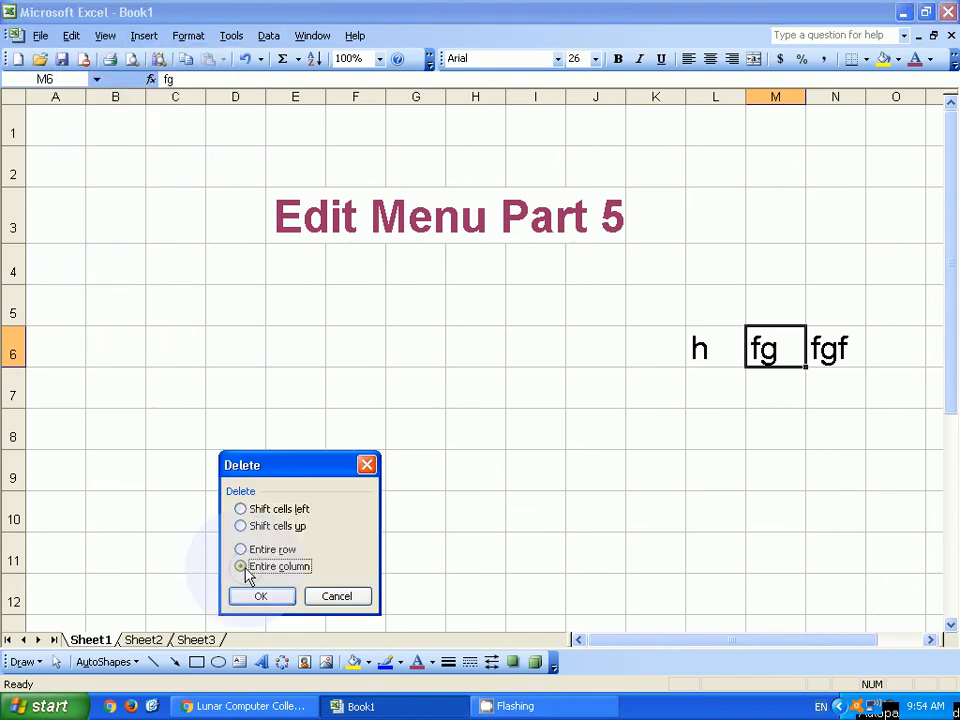
pyautogui.click(260, 592)
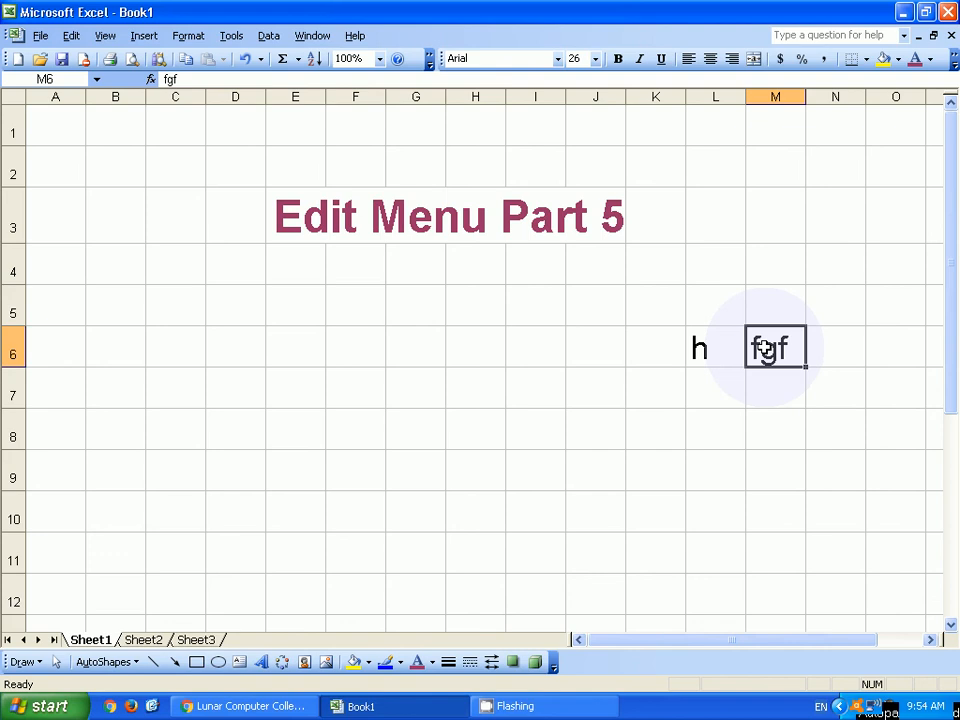
# Step: Delete cell M6 containing "fgf" and shift the remaining cells left
pyautogui.click(71, 35)
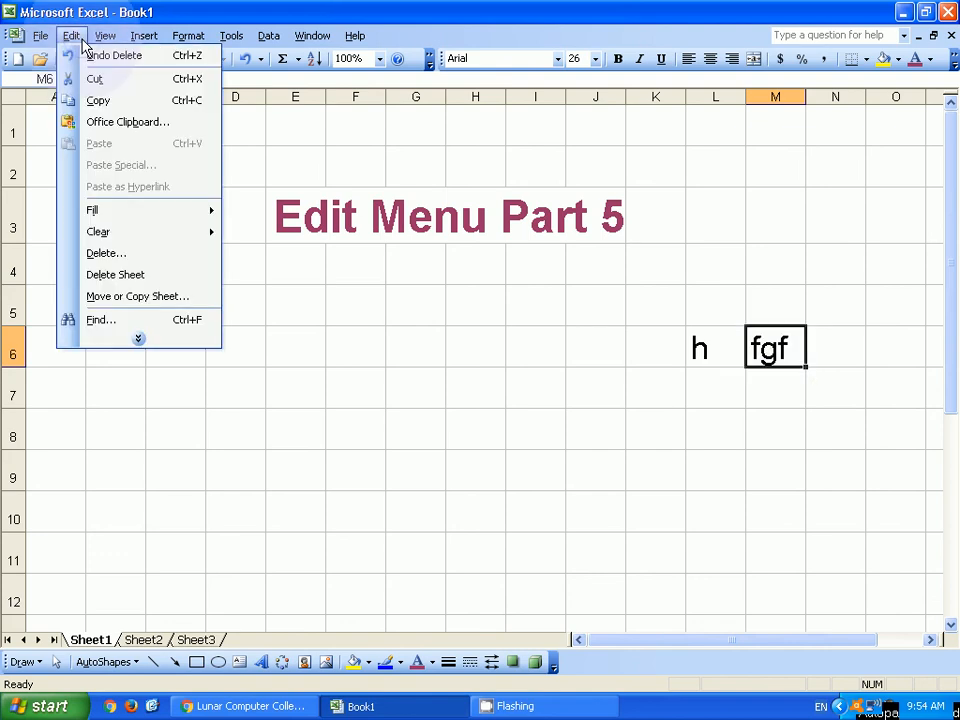
pyautogui.click(101, 256)
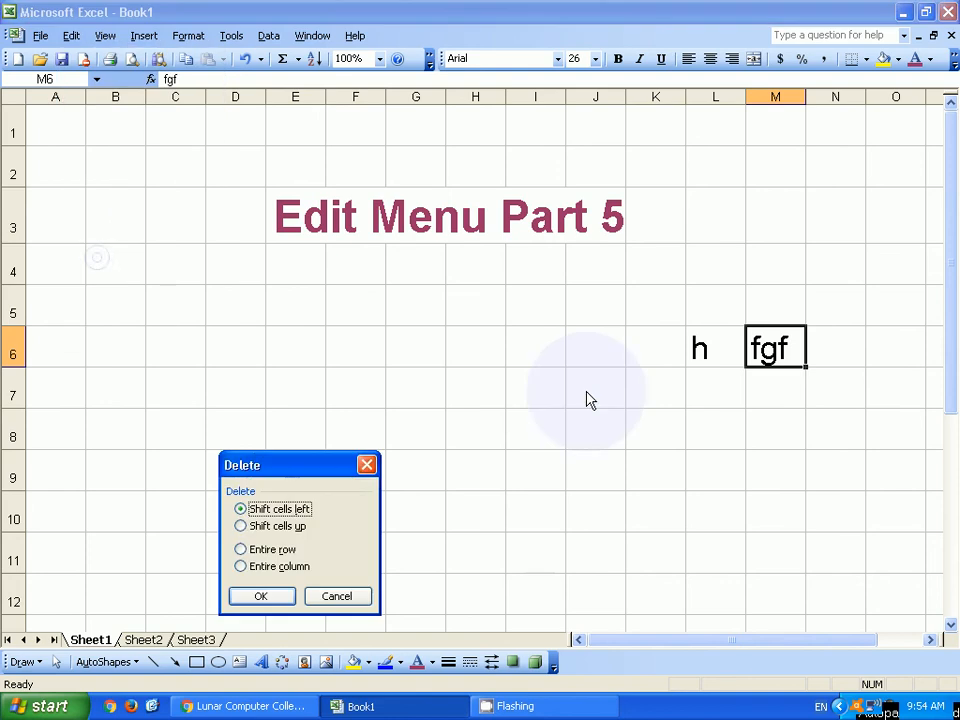
pyautogui.moveTo(312, 468); pyautogui.dragTo(522, 303)
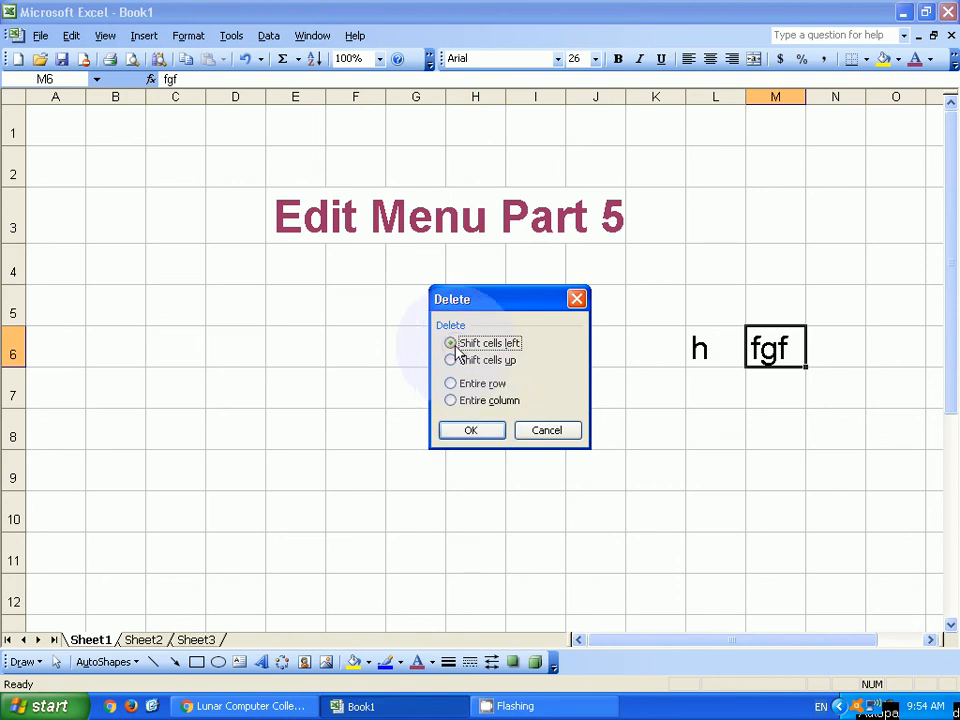
pyautogui.click(461, 432)
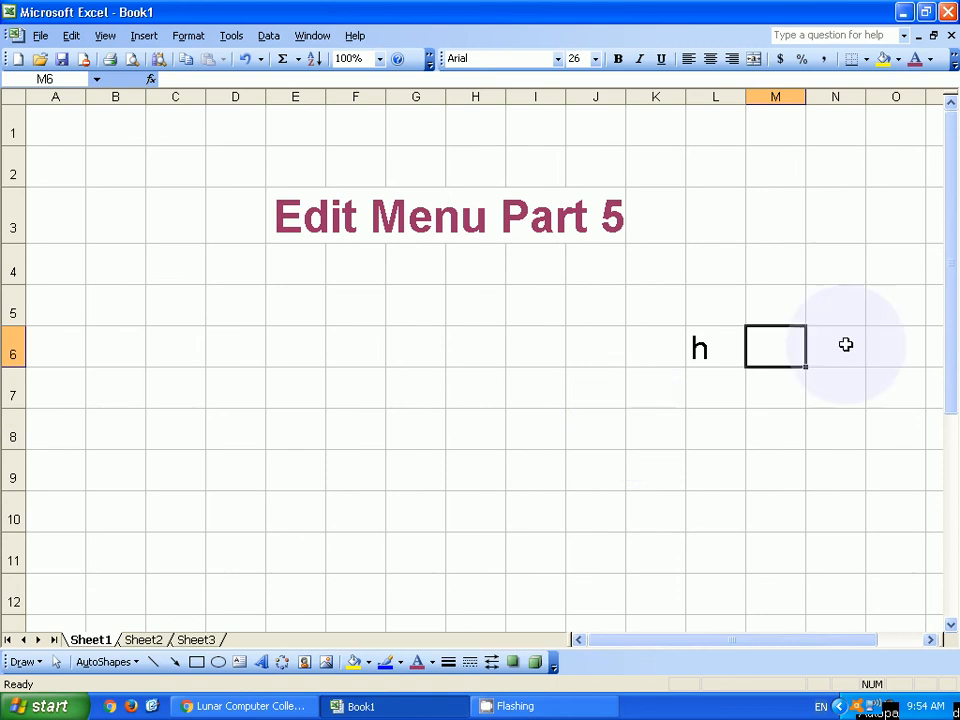
# Step: Put the text "fgf" back in cell M6 and enter "oo" in cell N6
pyautogui.write('fgf')
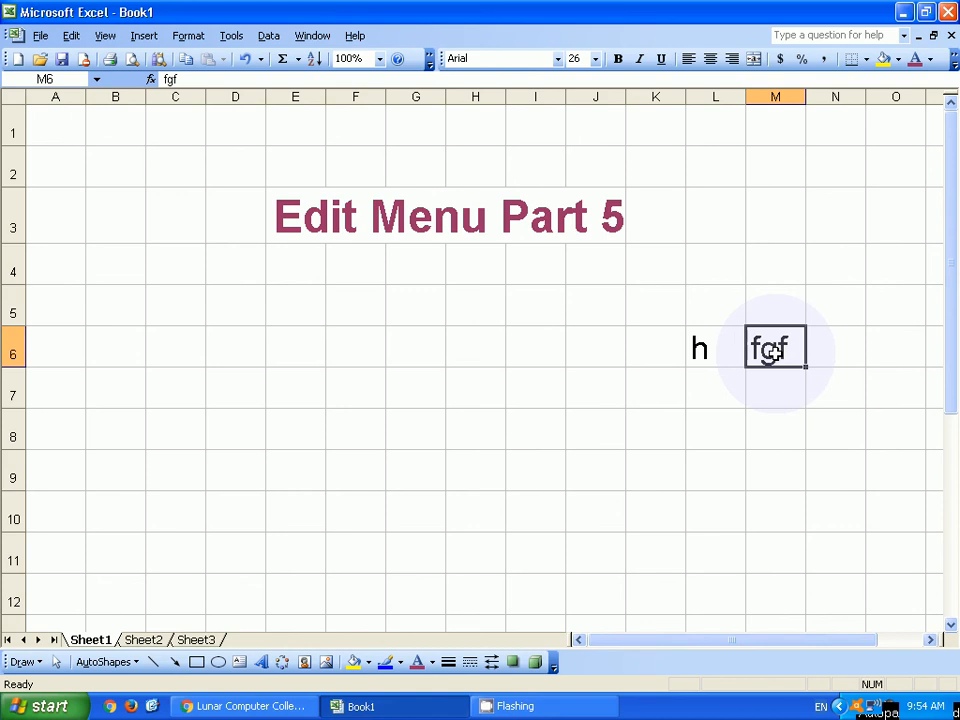
pyautogui.click(836, 357)
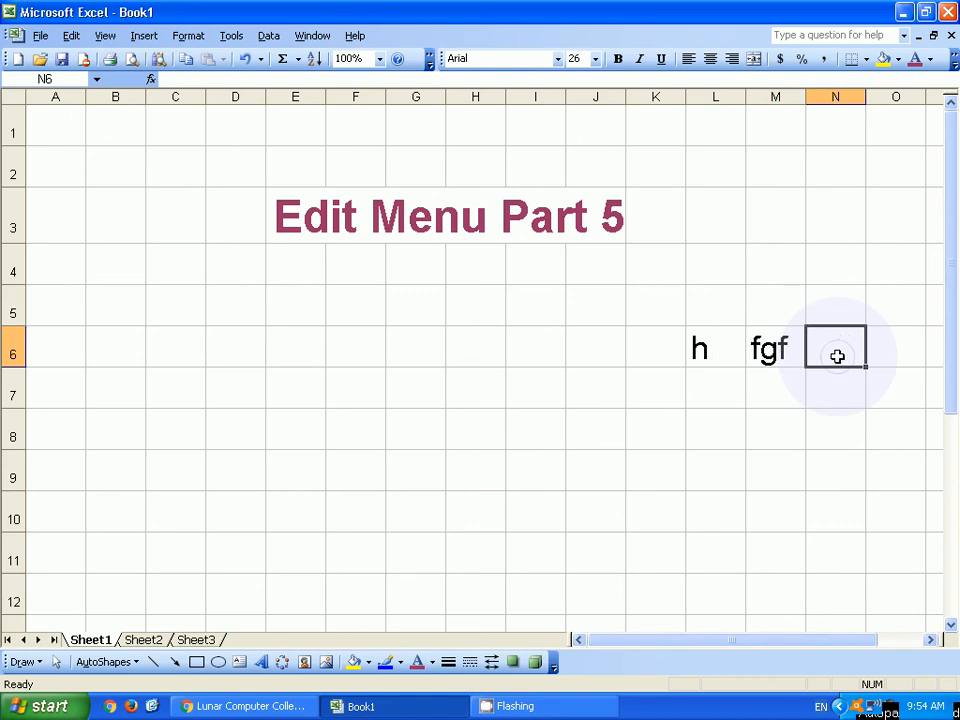
pyautogui.write('oo')
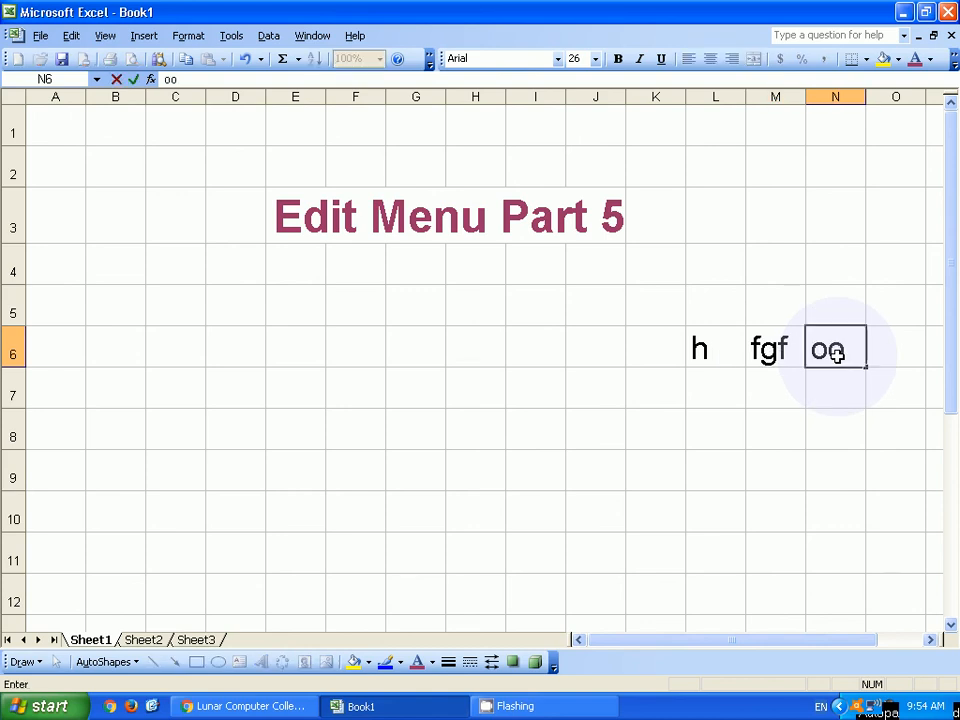
pyautogui.click(761, 401)
pyautogui.doubleClick(780, 347)
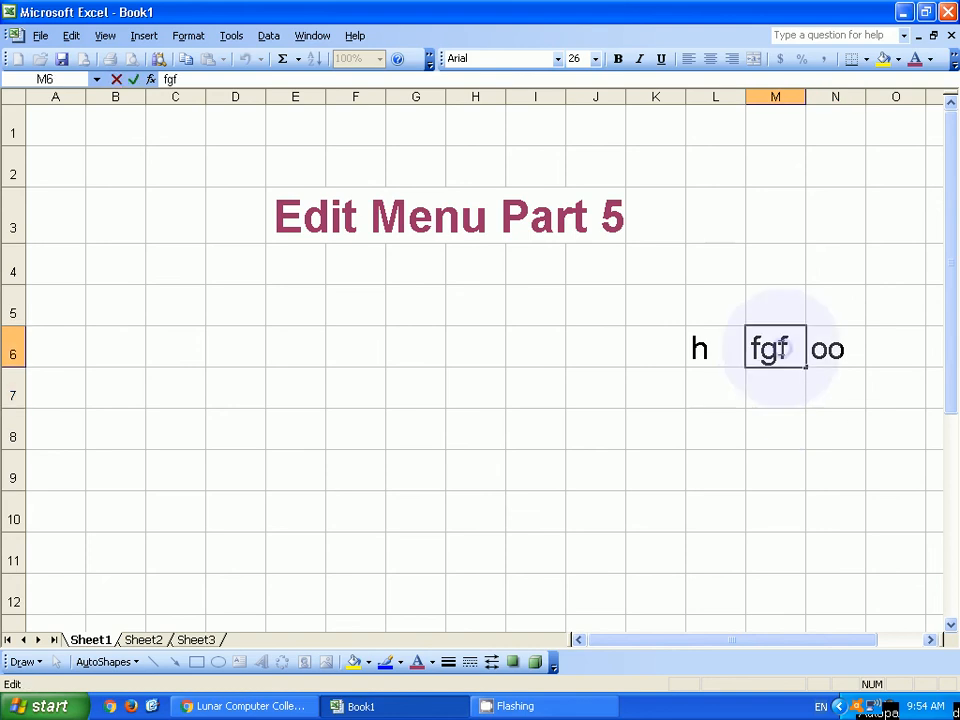
pyautogui.press('Escape')
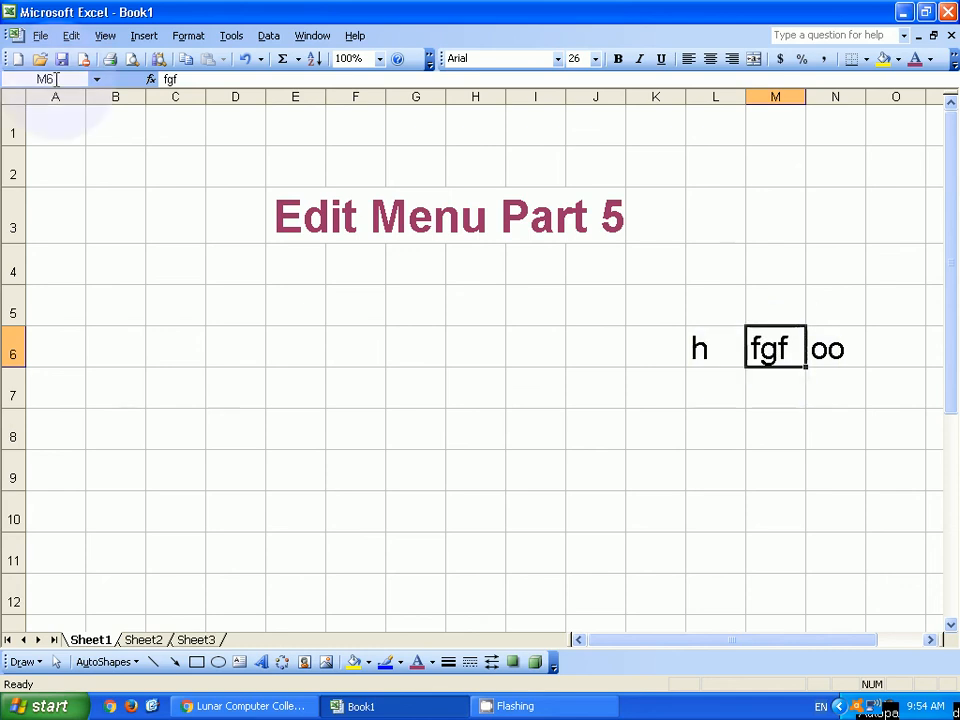
# Step: Delete only cell M6 with the text "fgf", shifting the neighbouring "oo" cell left
pyautogui.click(64, 40)
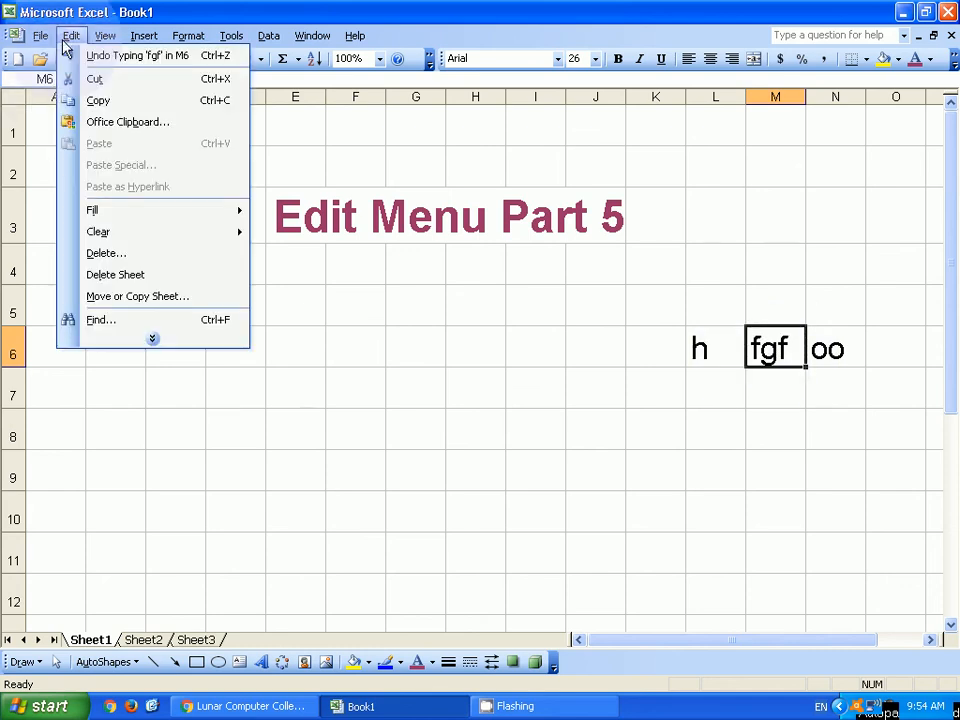
pyautogui.click(101, 256)
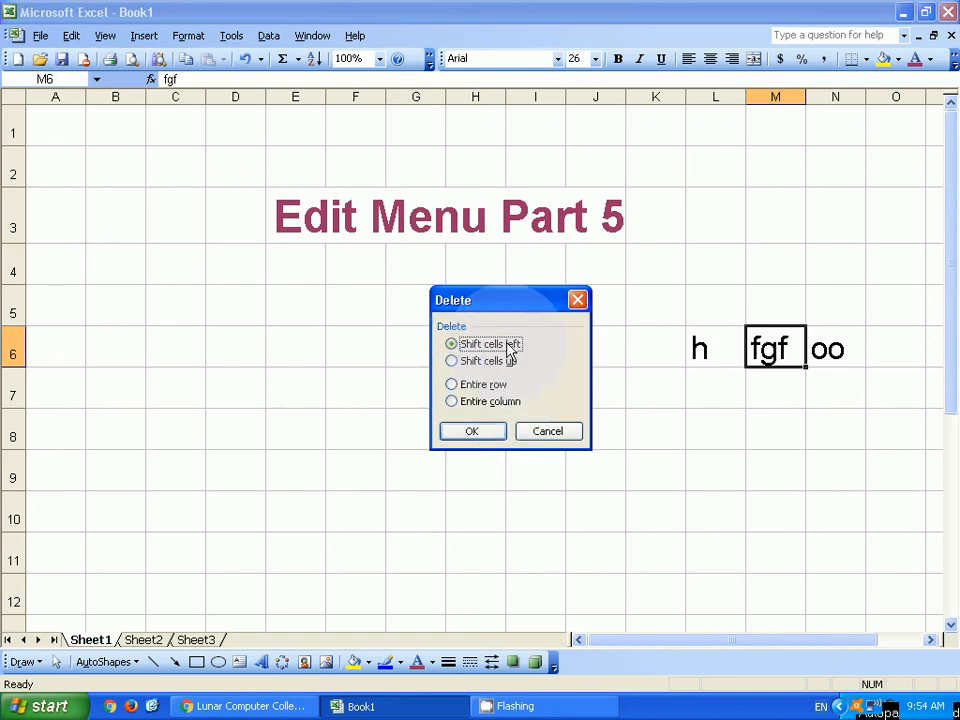
pyautogui.click(463, 433)
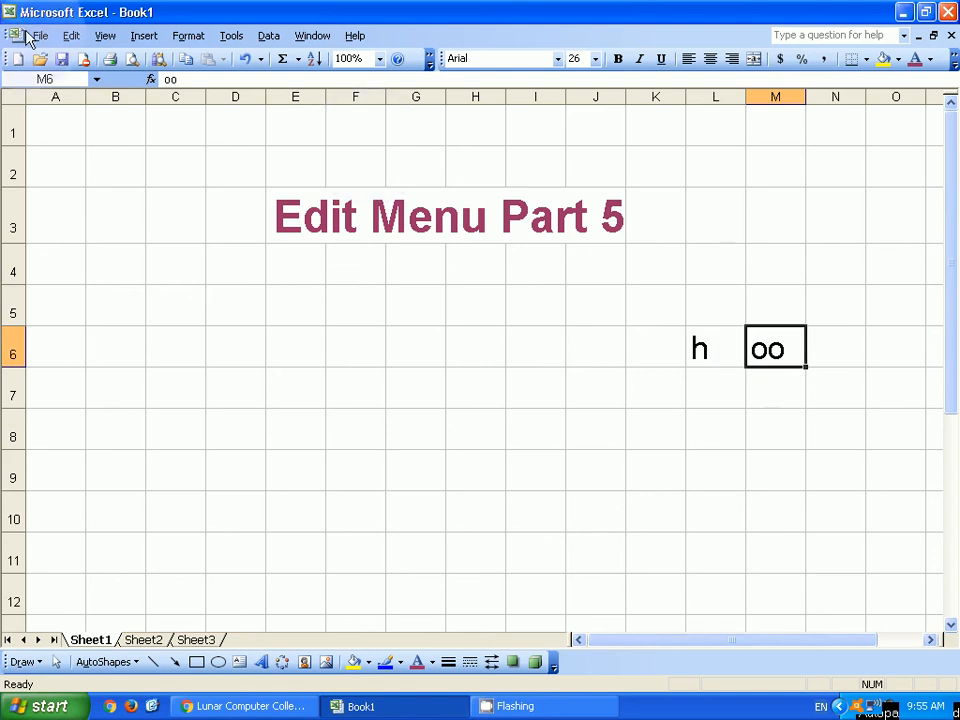
pyautogui.click(71, 36)
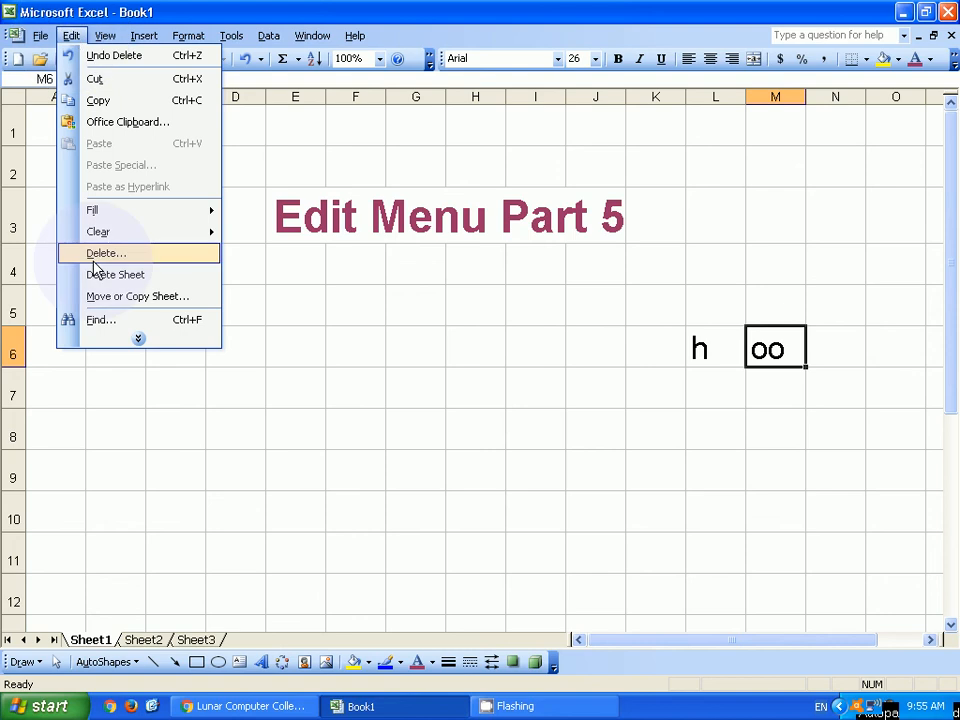
pyautogui.click(166, 278)
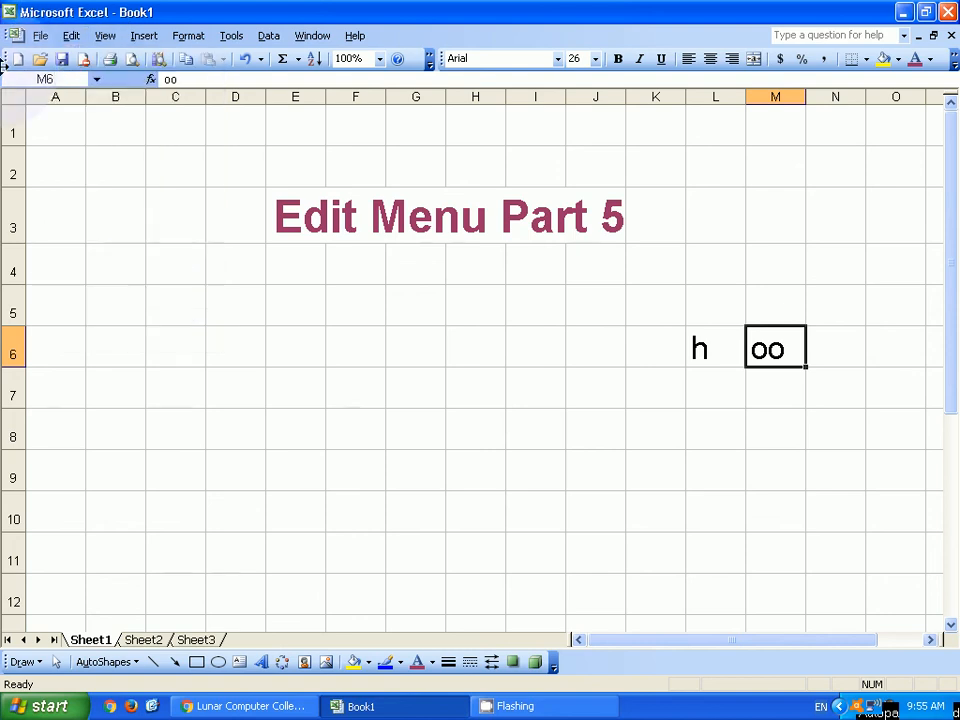
pyautogui.click(76, 36)
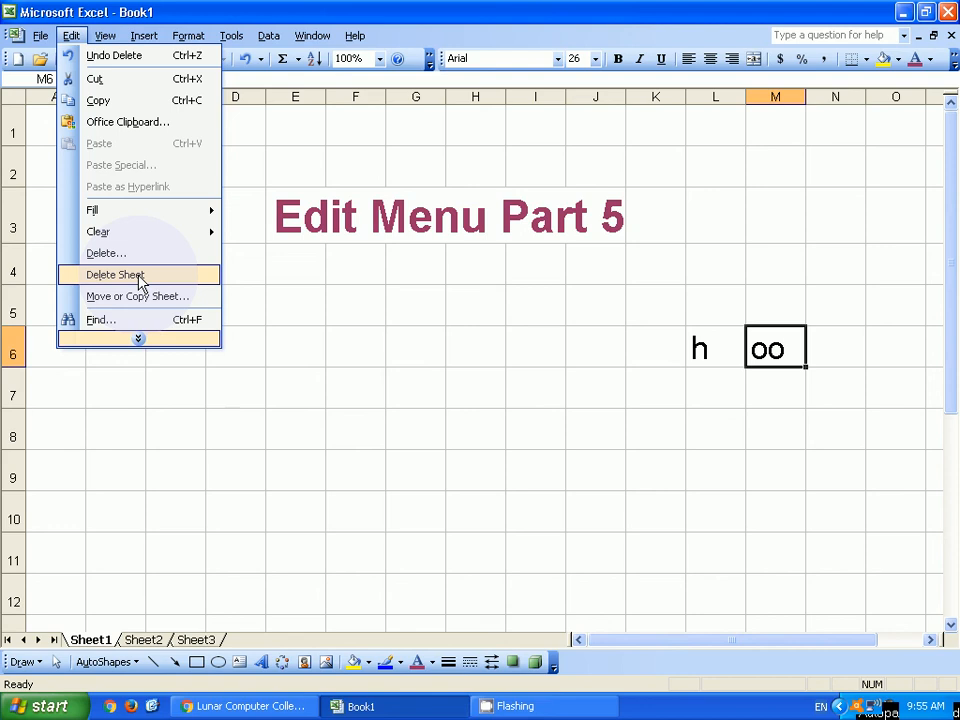
pyautogui.click(302, 390)
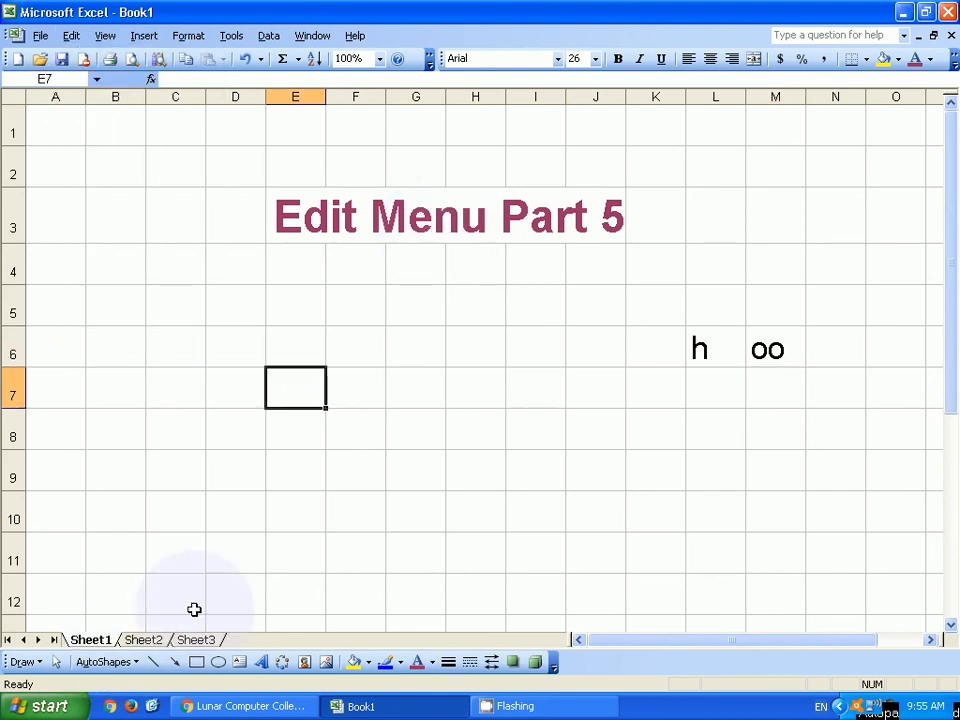
# Step: Switch to Sheet2 and set the font size of cells D8:K27 to 36
pyautogui.click(143, 639)
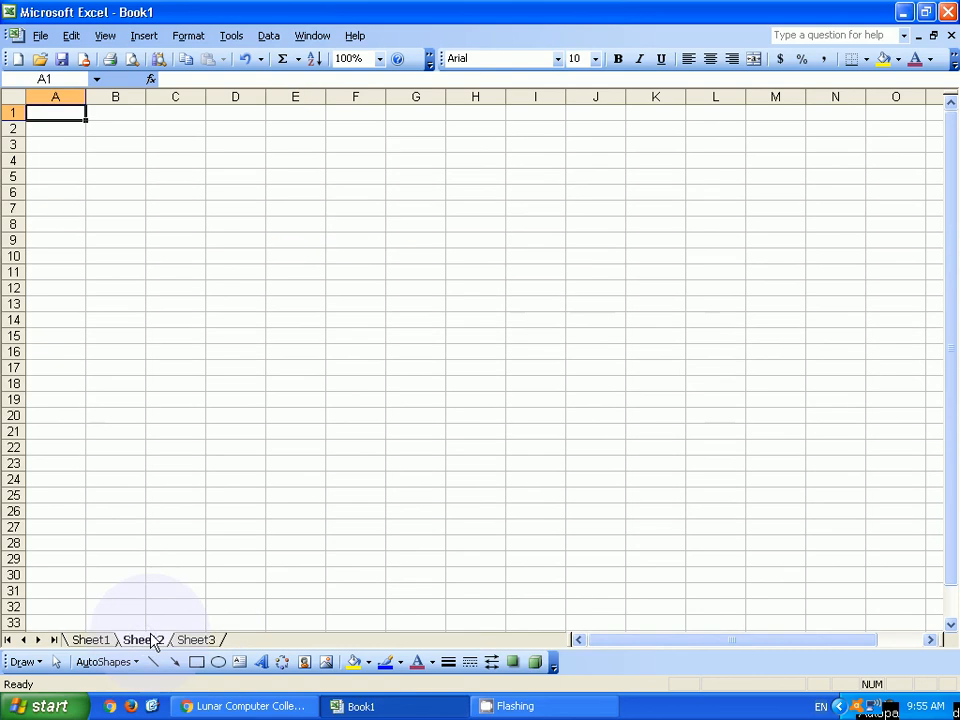
pyautogui.moveTo(258, 222); pyautogui.dragTo(685, 533)
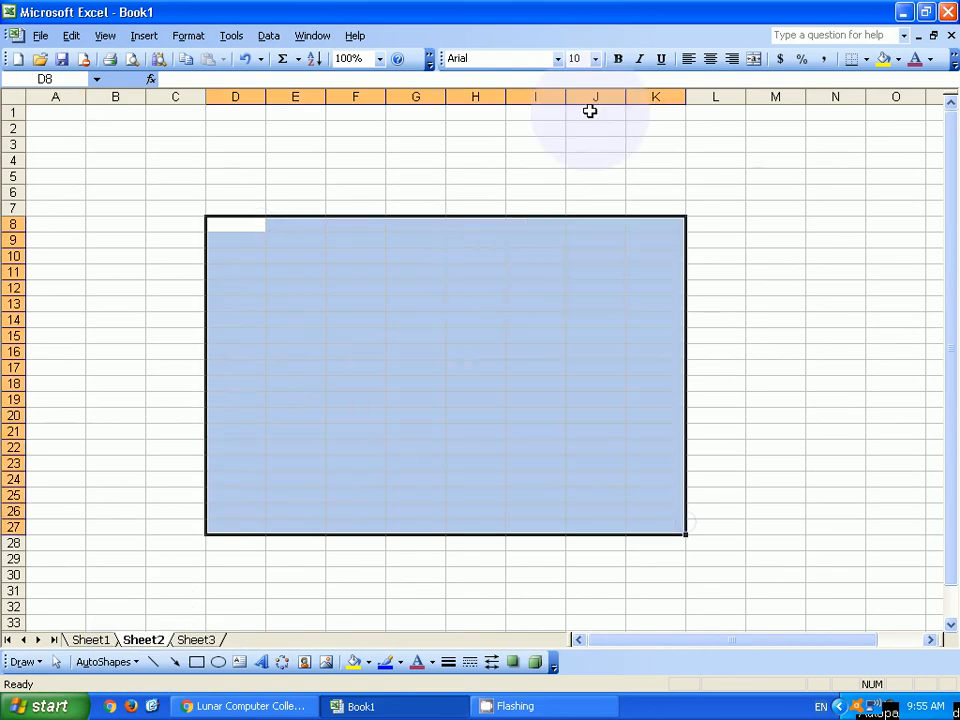
pyautogui.click(595, 58)
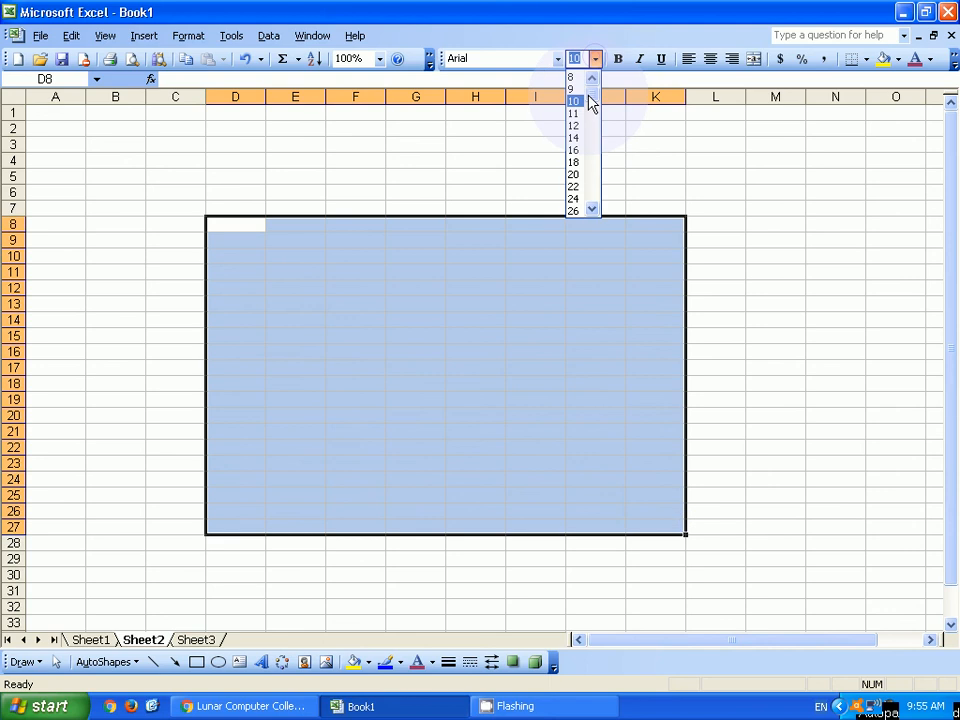
pyautogui.click(593, 209)
pyautogui.click(574, 210)
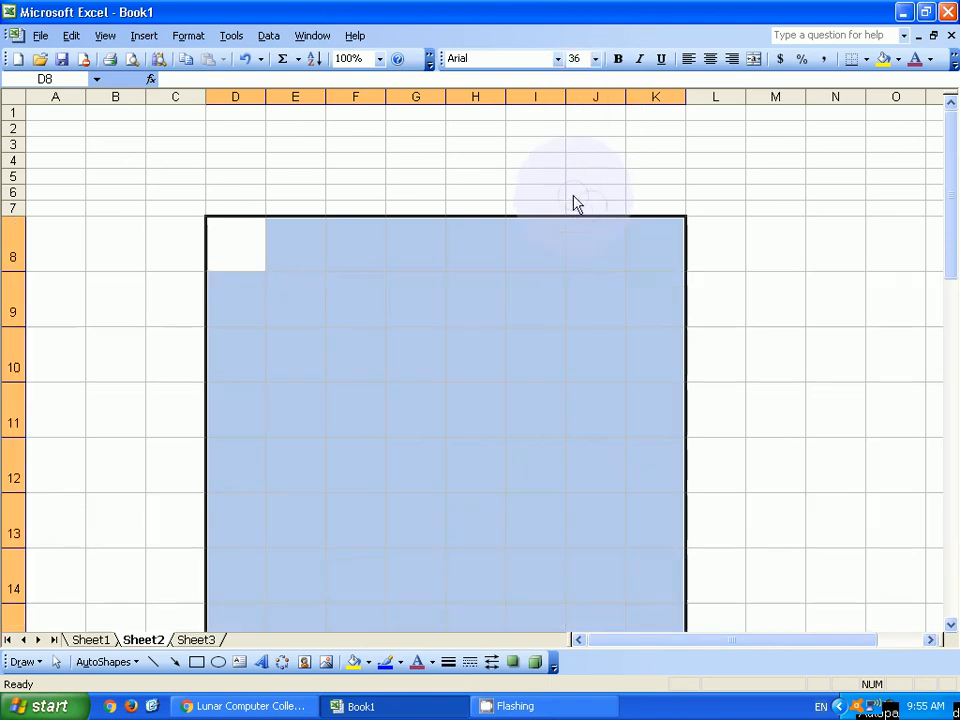
# Step: Enter the text "This is sheet 2" in cell E9 of Sheet2
pyautogui.doubleClick(247, 304)
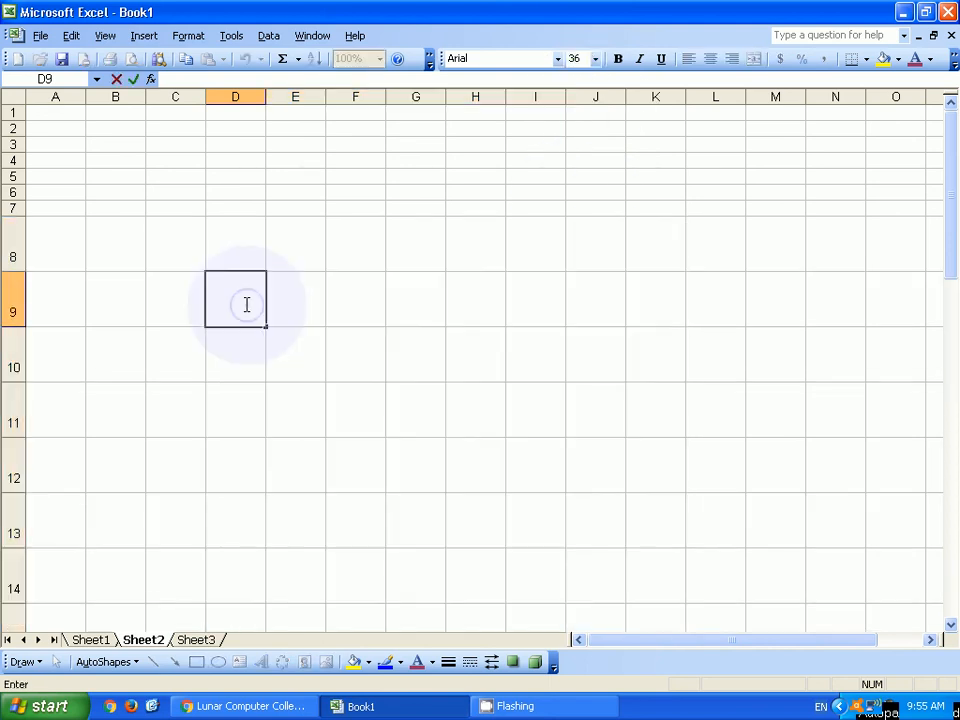
pyautogui.press('Tab')
pyautogui.write('T')
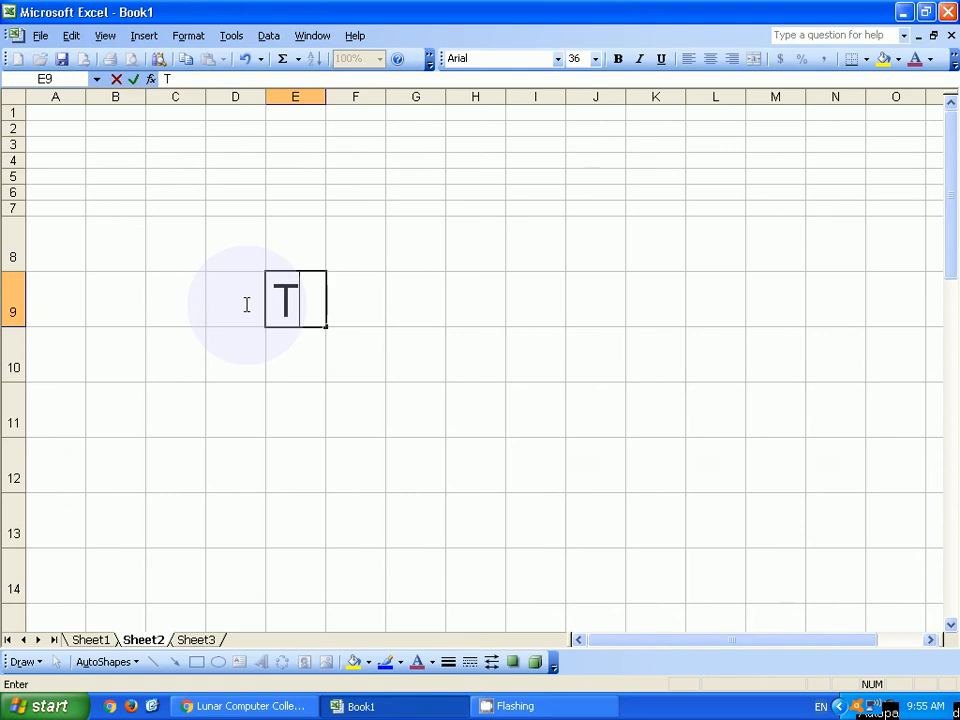
pyautogui.write('his is')
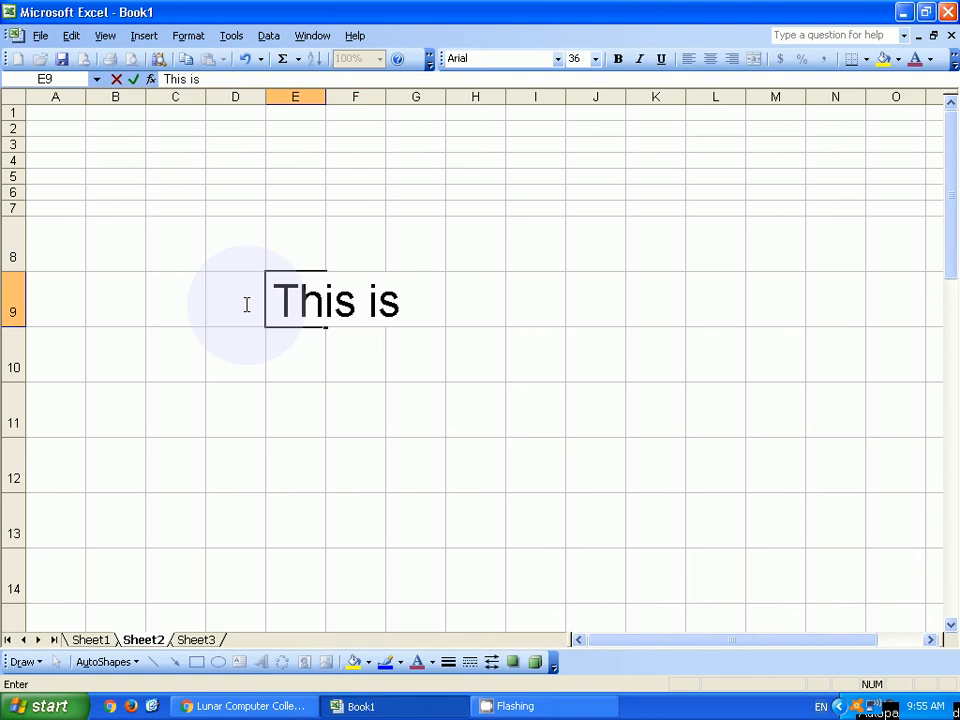
pyautogui.write(' sheet')
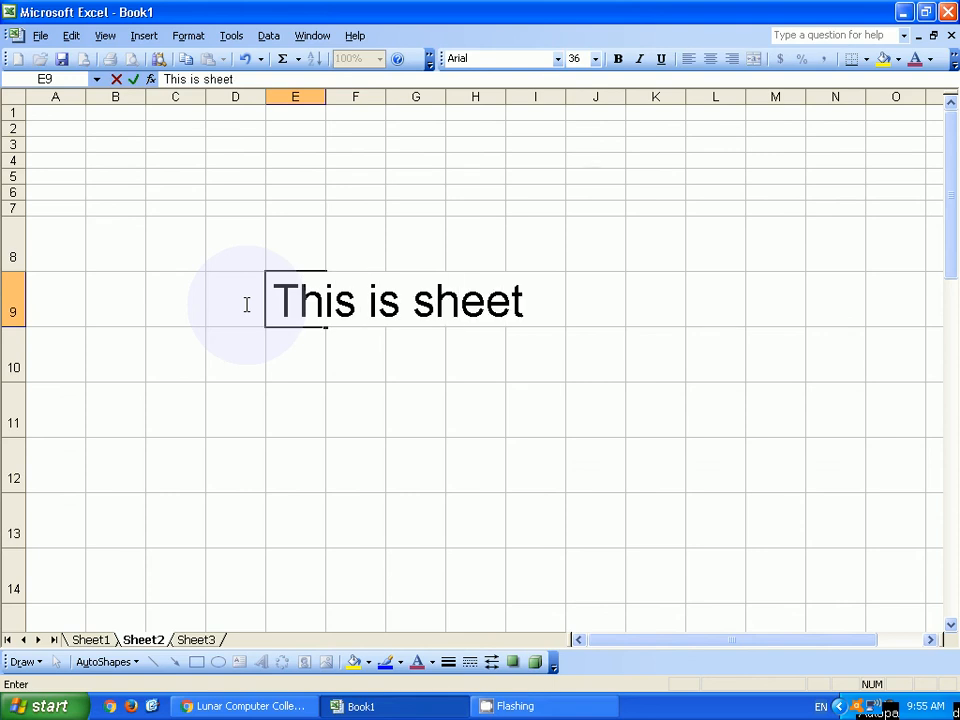
pyautogui.write(' 2')
pyautogui.click(294, 360)
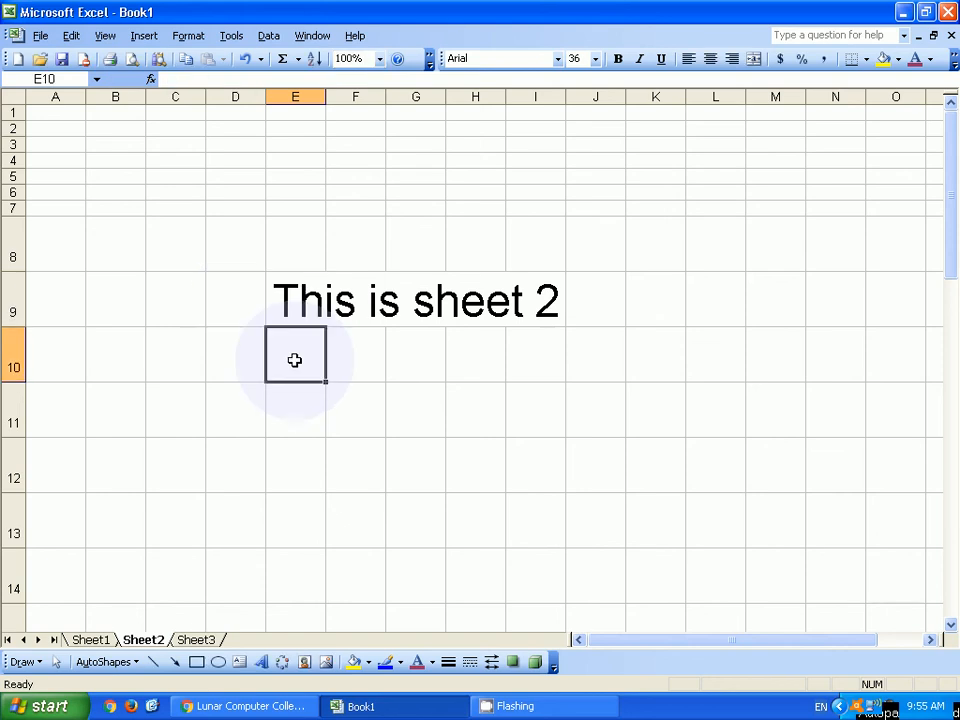
pyautogui.press('Up')
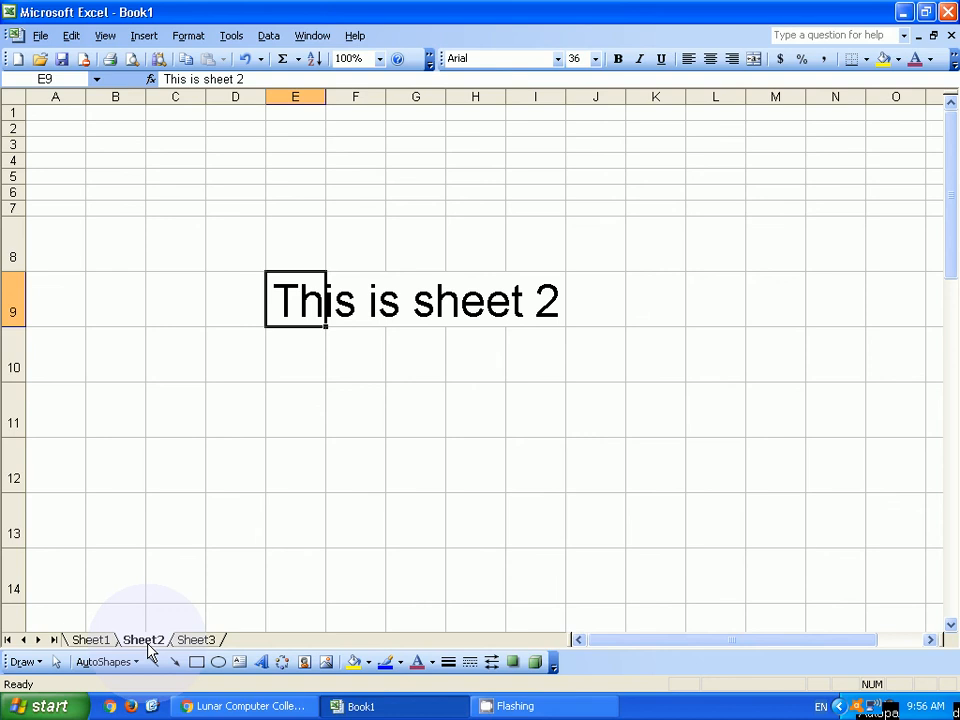
# Step: Permanently delete Sheet2 together with its data, and return to Sheet1
pyautogui.click(92, 640)
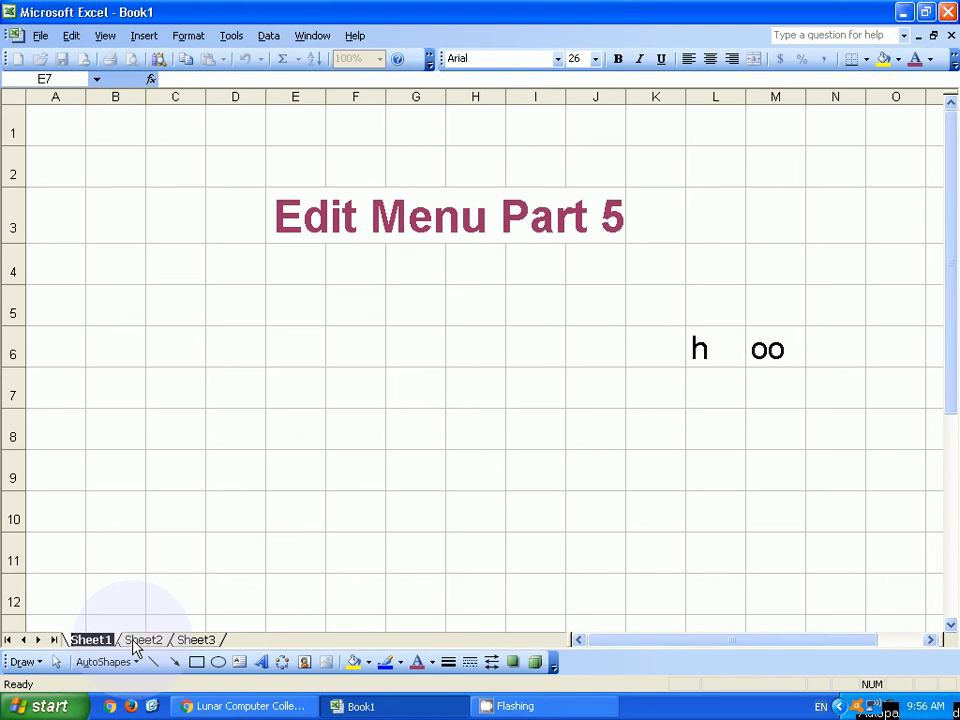
pyautogui.click(135, 643)
pyautogui.click(228, 451)
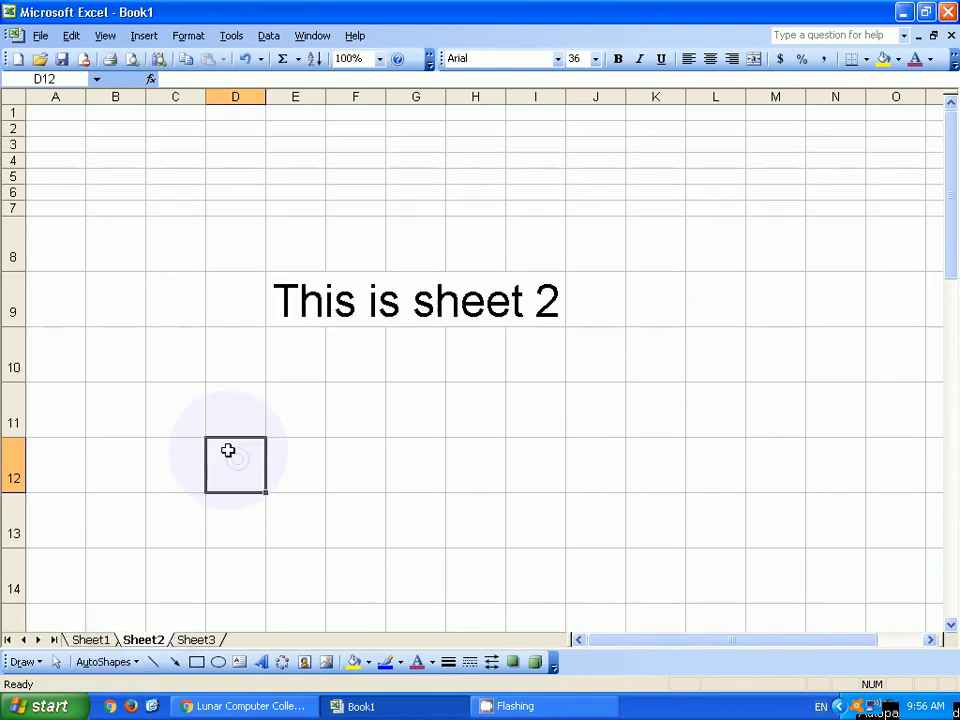
pyautogui.click(70, 36)
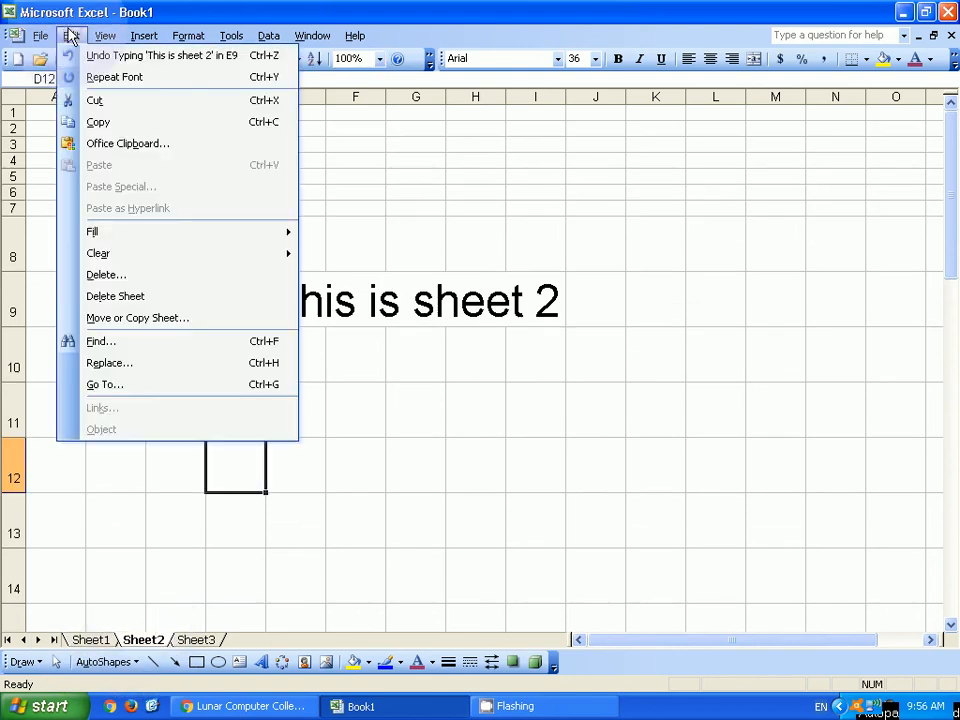
pyautogui.click(112, 298)
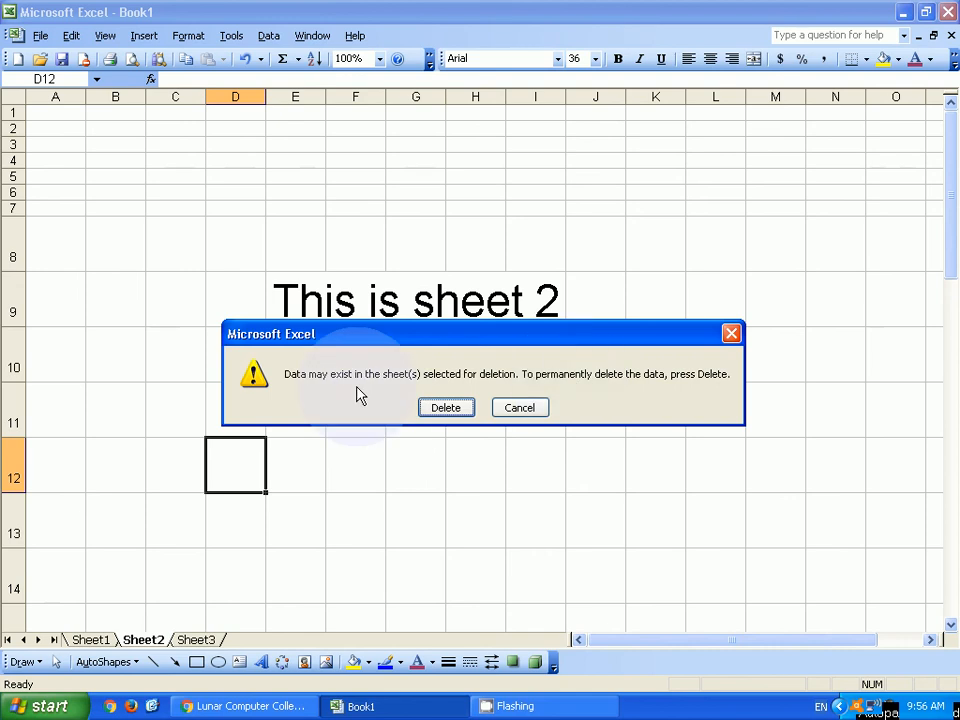
pyautogui.click(445, 408)
pyautogui.click(436, 412)
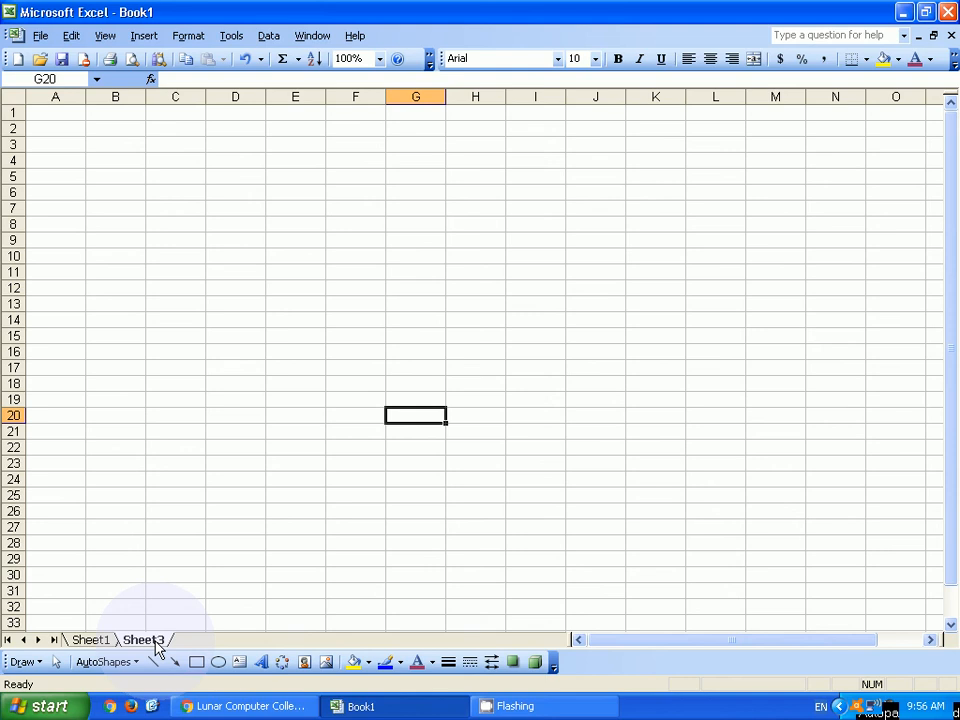
pyautogui.click(90, 640)
pyautogui.click(71, 36)
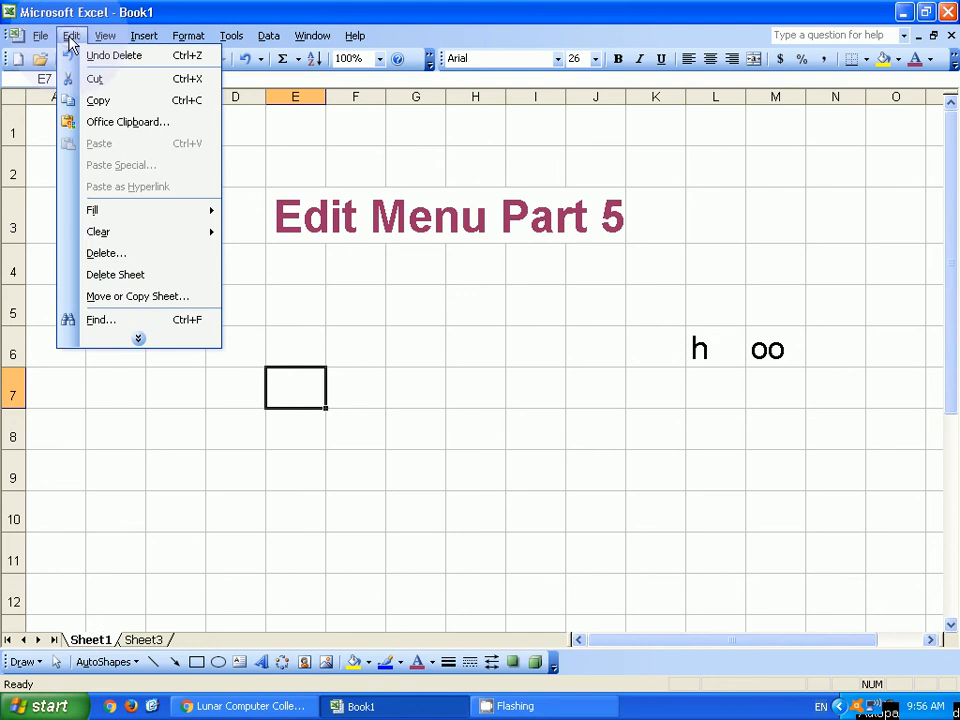
pyautogui.click(117, 284)
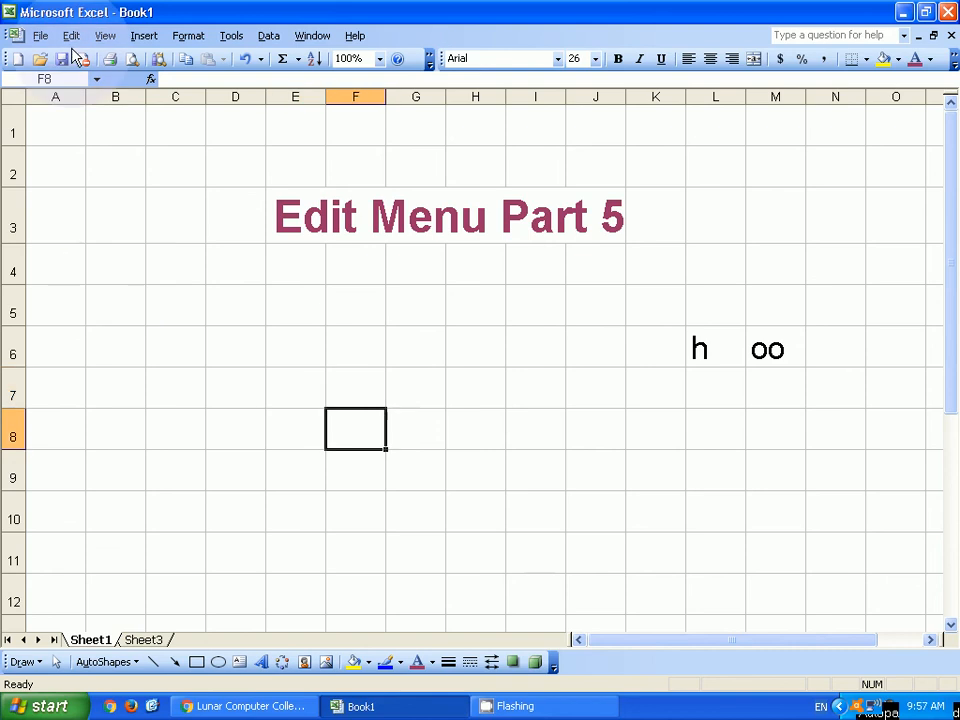
pyautogui.click(71, 35)
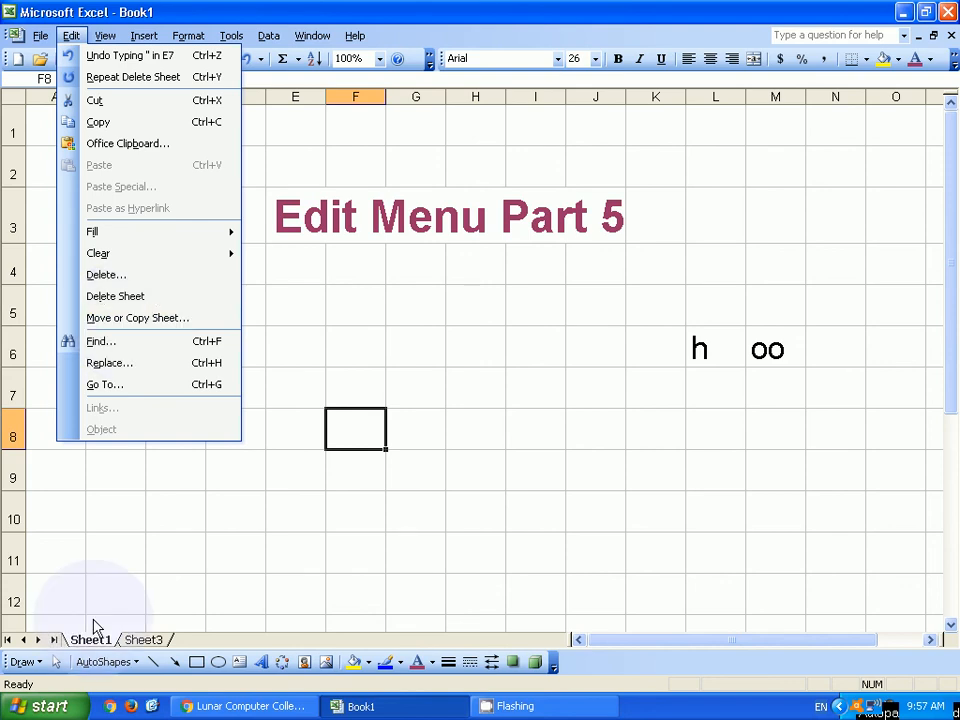
pyautogui.click(115, 552)
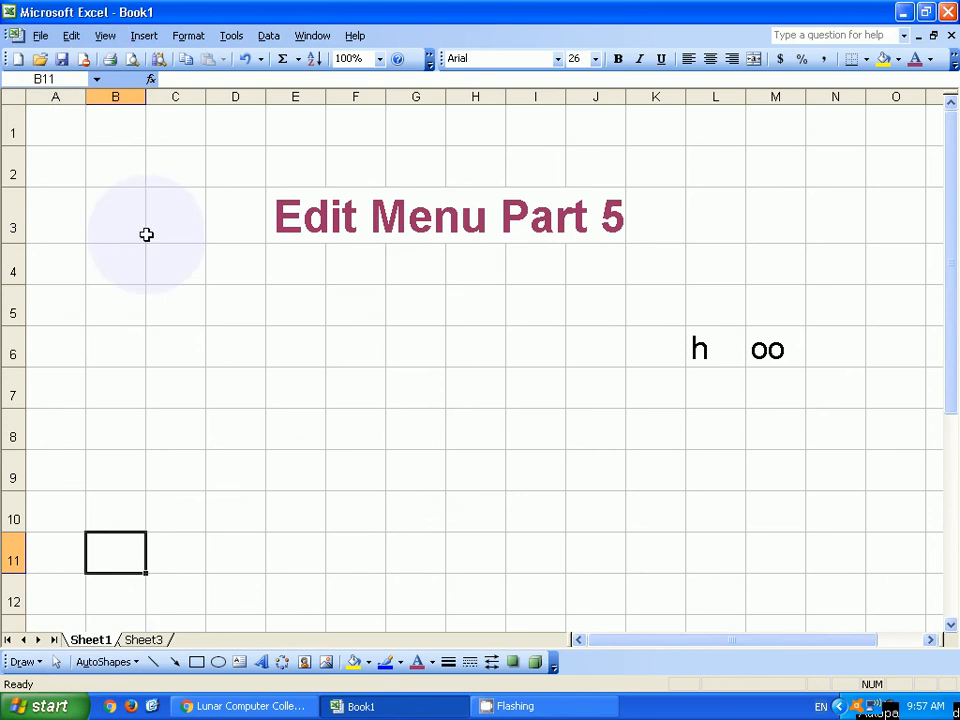
# Step: Create a copy of Sheet1 within Book1, placed before the original Sheet1
pyautogui.click(71, 35)
pyautogui.click(131, 320)
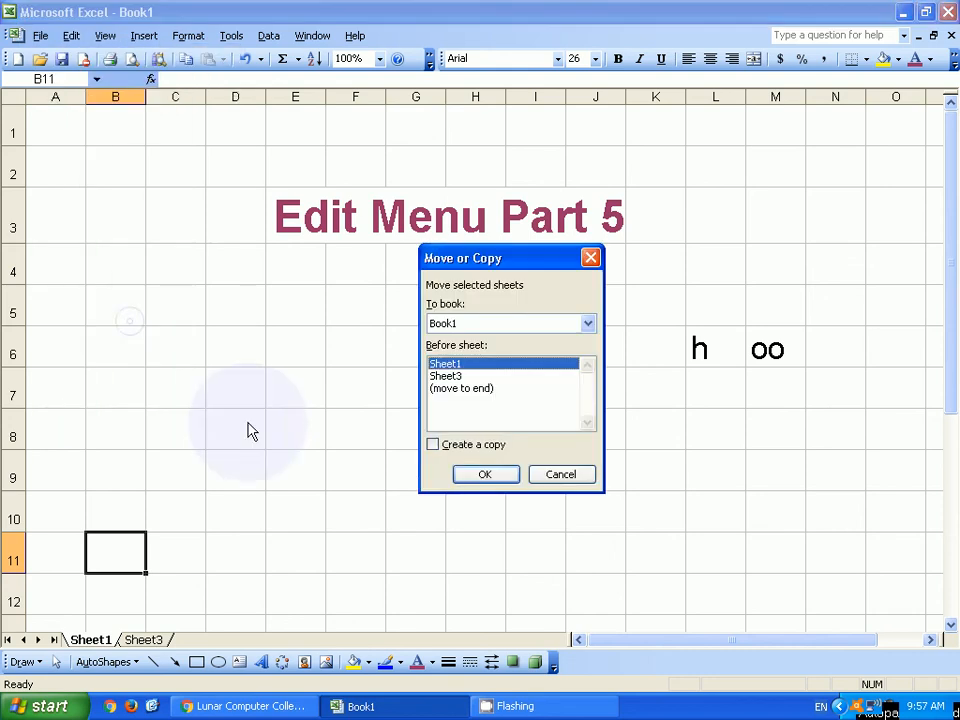
pyautogui.click(447, 455)
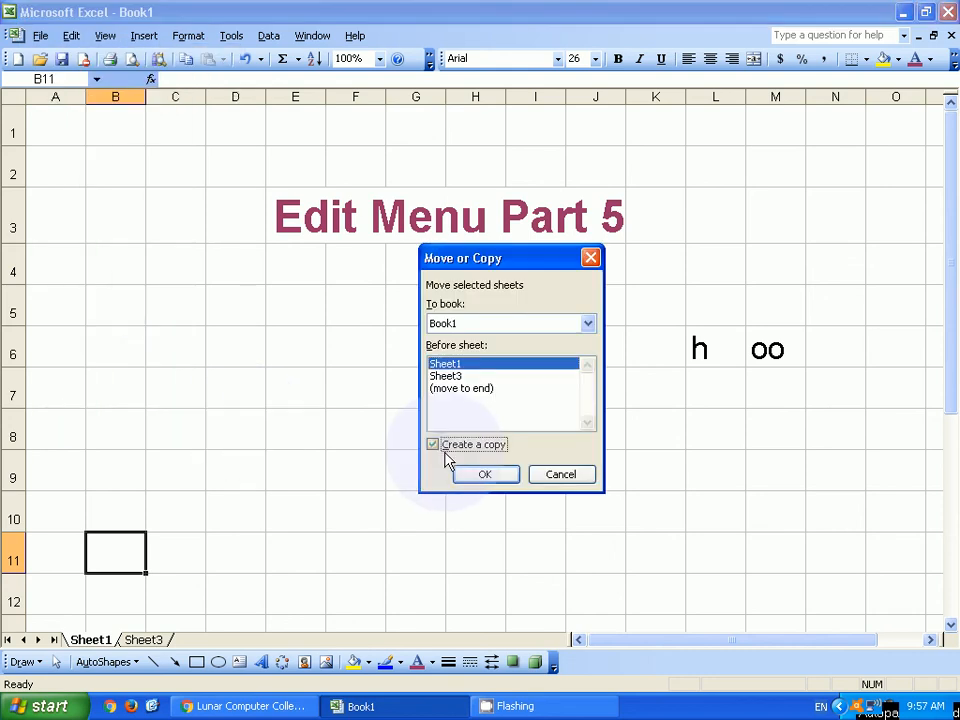
pyautogui.click(472, 476)
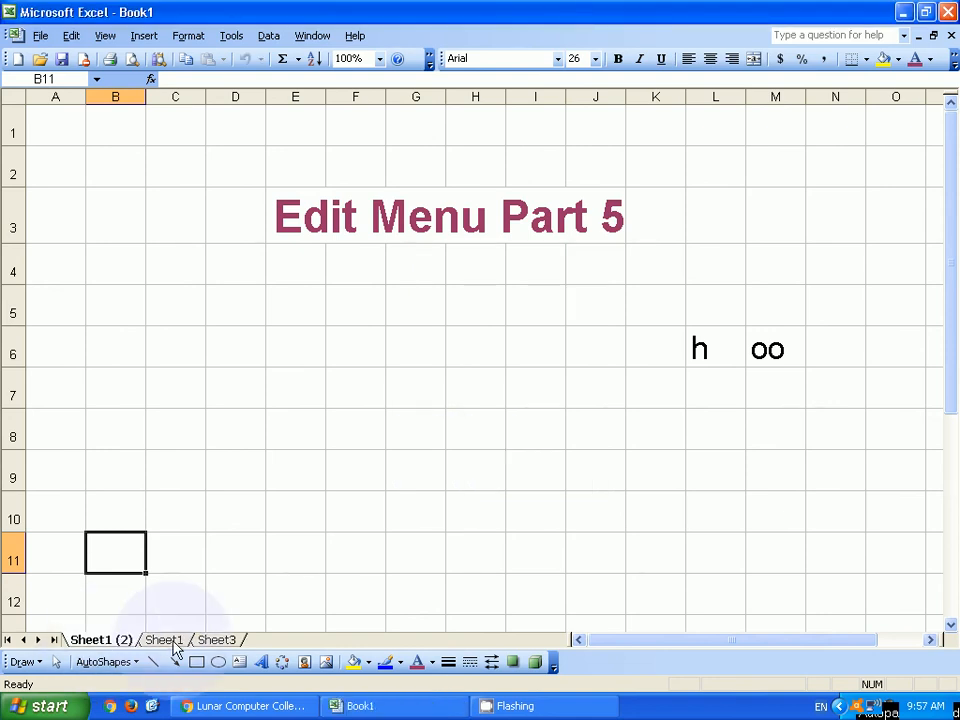
# Step: Compare the contents of Sheet1 and its copy, and view the sheet commands available for Sheet1 (2)
pyautogui.click(165, 640)
pyautogui.click(122, 641)
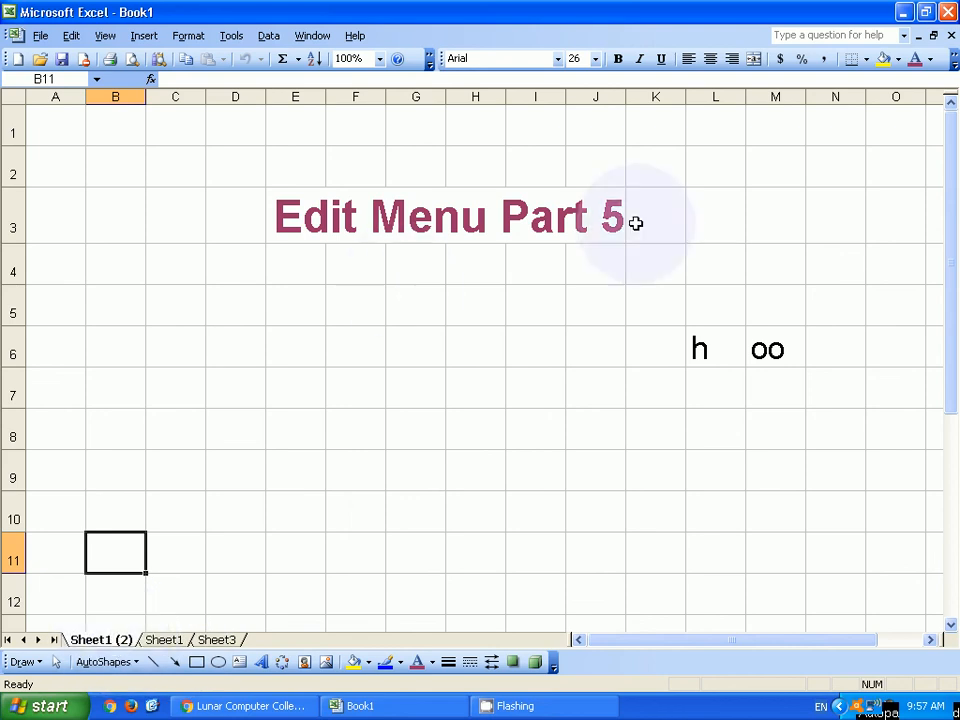
pyautogui.click(158, 640)
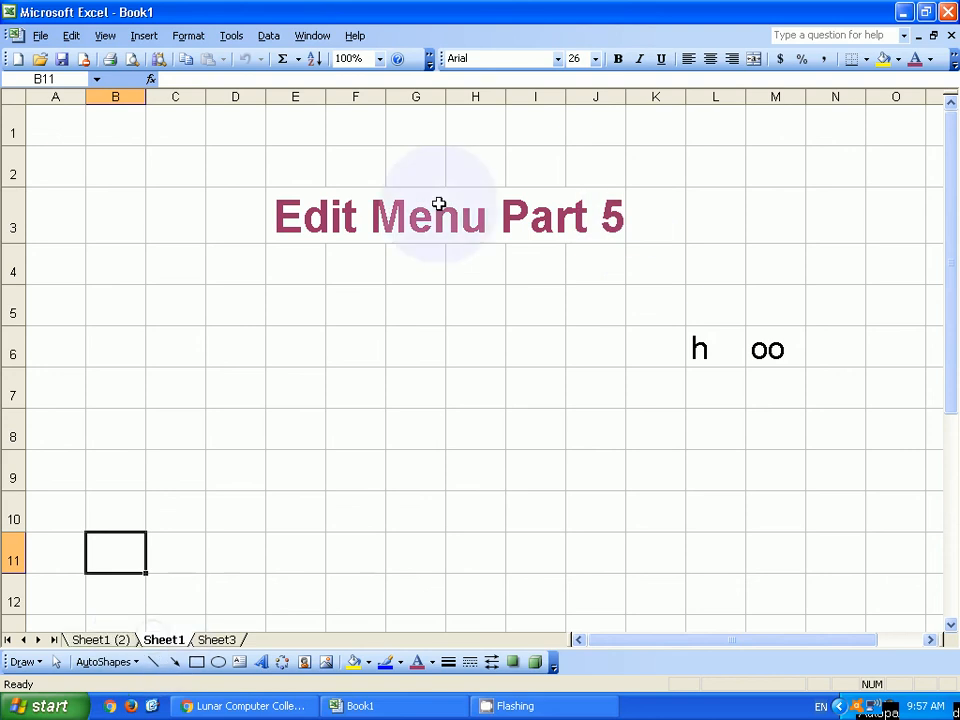
pyautogui.click(162, 640)
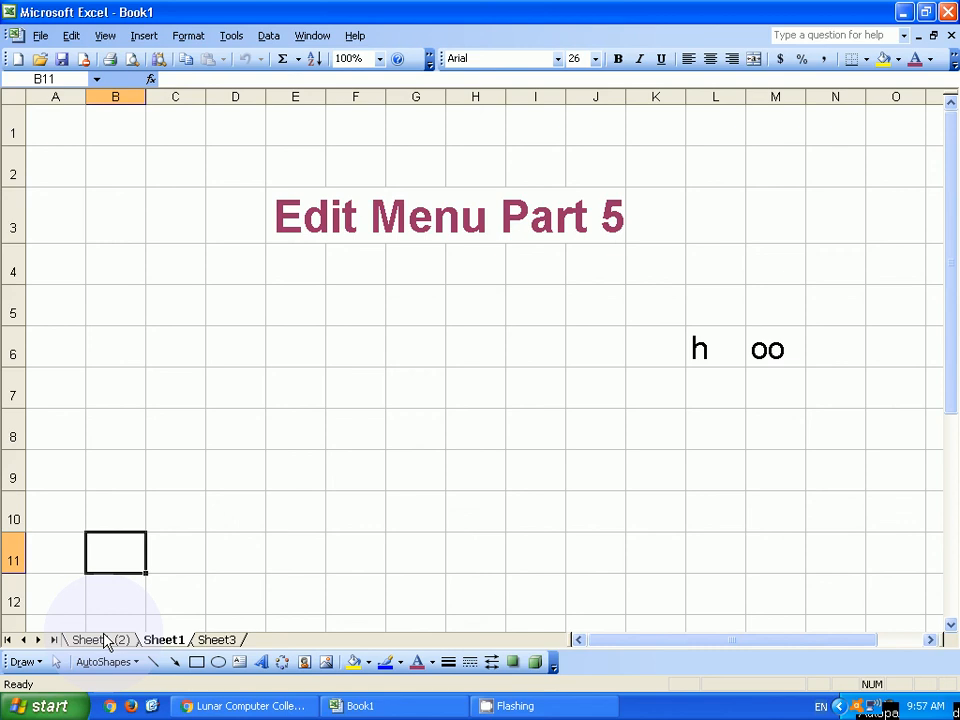
pyautogui.rightClick(106, 640)
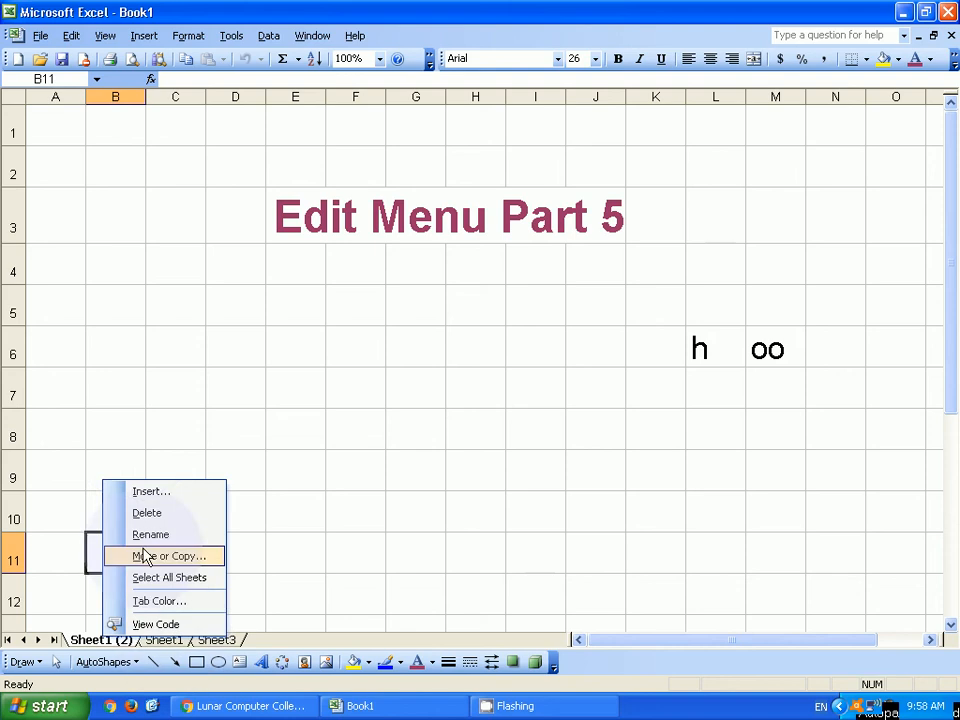
pyautogui.doubleClick(127, 398)
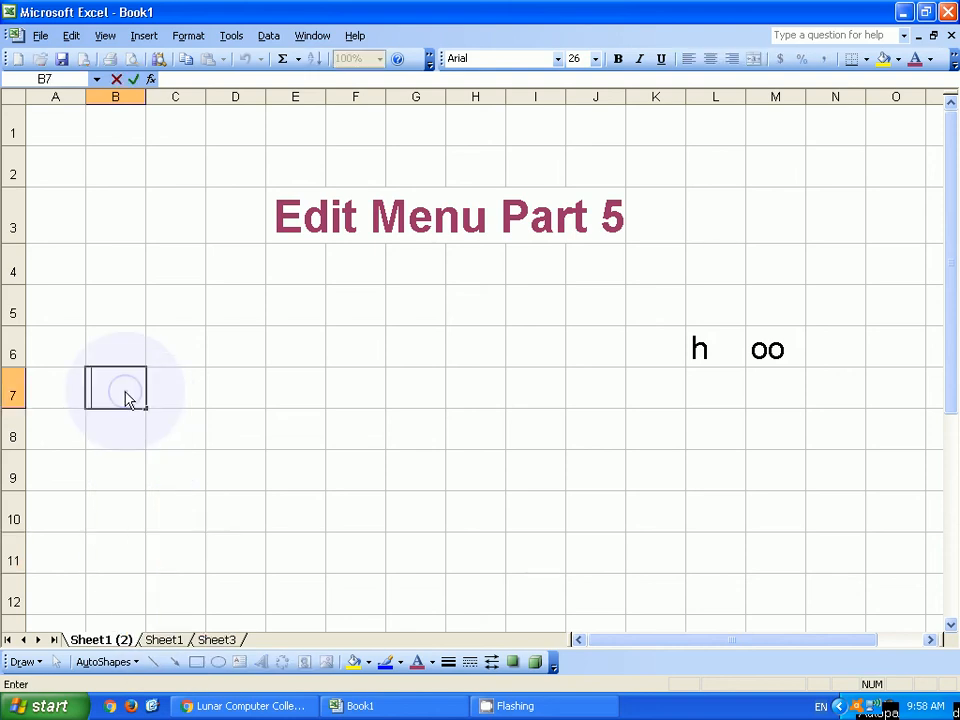
pyautogui.press('Escape')
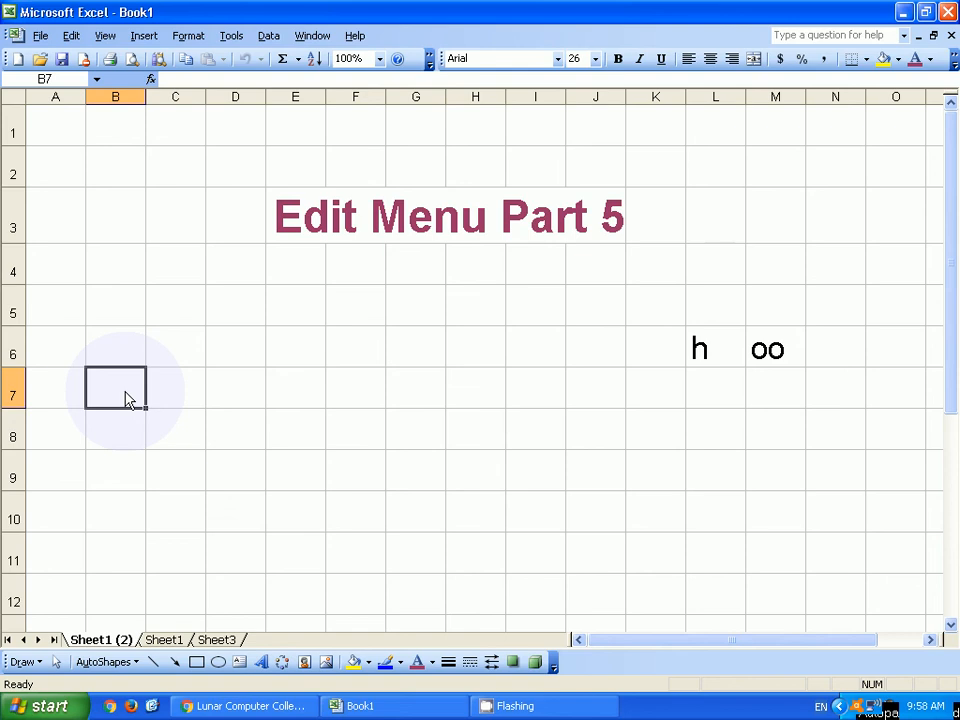
pyautogui.press('Up')
pyautogui.press('Right')
pyautogui.press('Right')
pyautogui.click(70, 36)
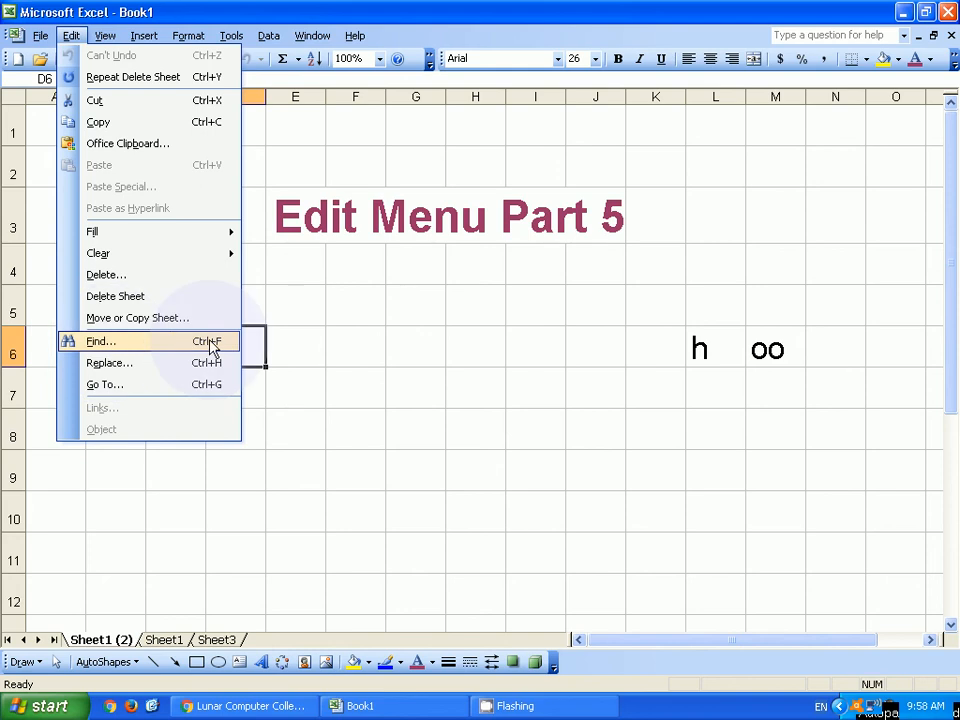
pyautogui.click(240, 388)
# Step: Enter "Find" in cell E8 and its shortcut "Ctrl + F" in cell G8 of Sheet1 (2)
pyautogui.click(293, 432)
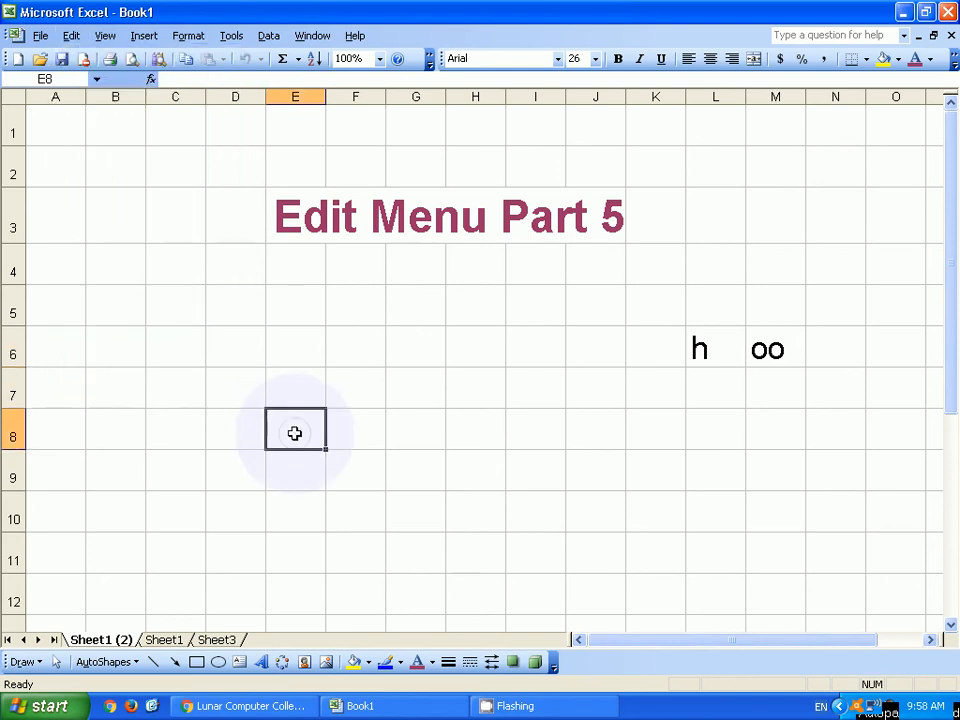
pyautogui.write('Find')
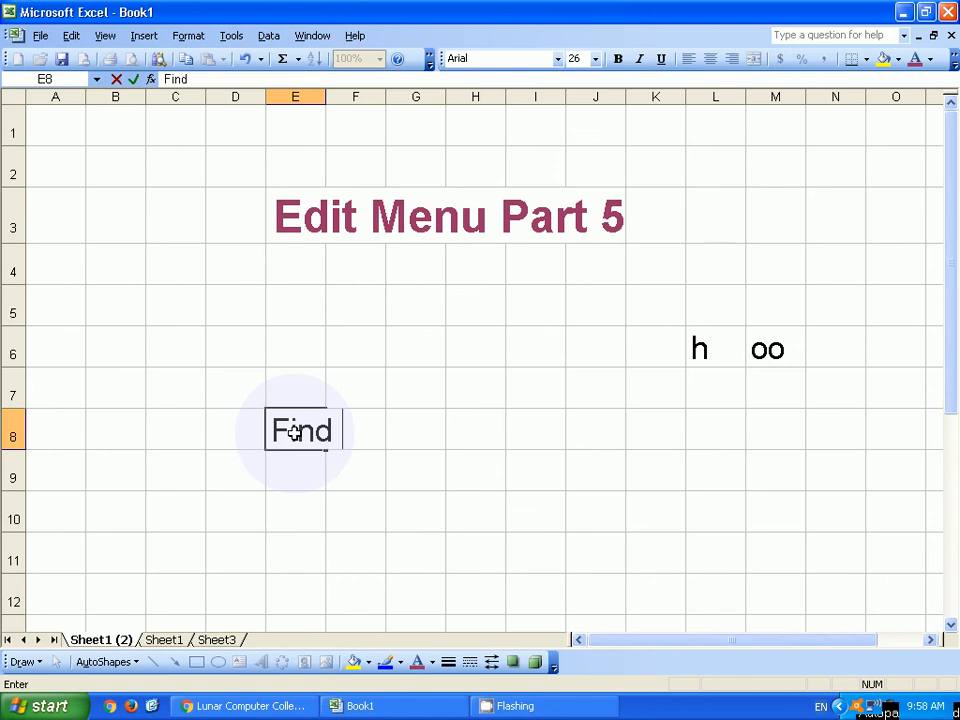
pyautogui.press('Tab')
pyautogui.press('Right')
pyautogui.press('Down')
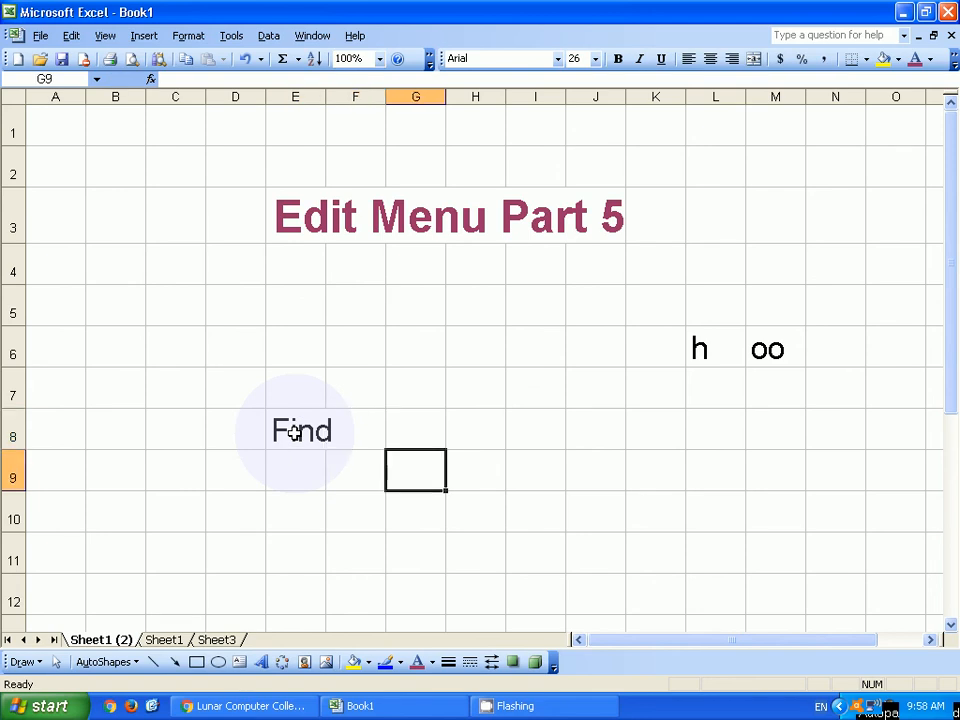
pyautogui.press('Up')
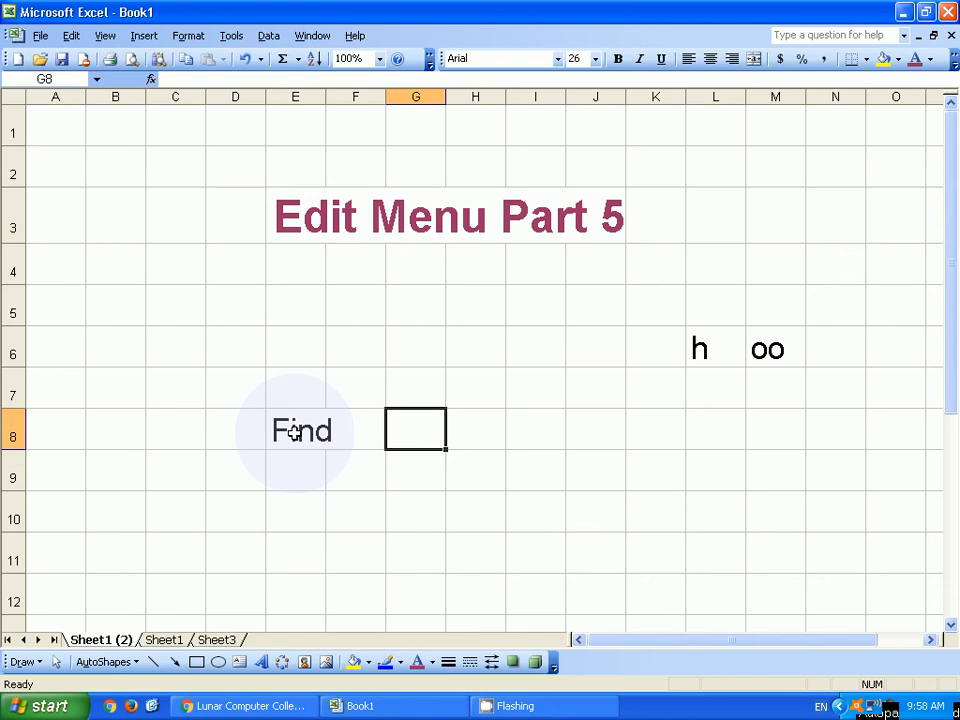
pyautogui.write('Ctrl')
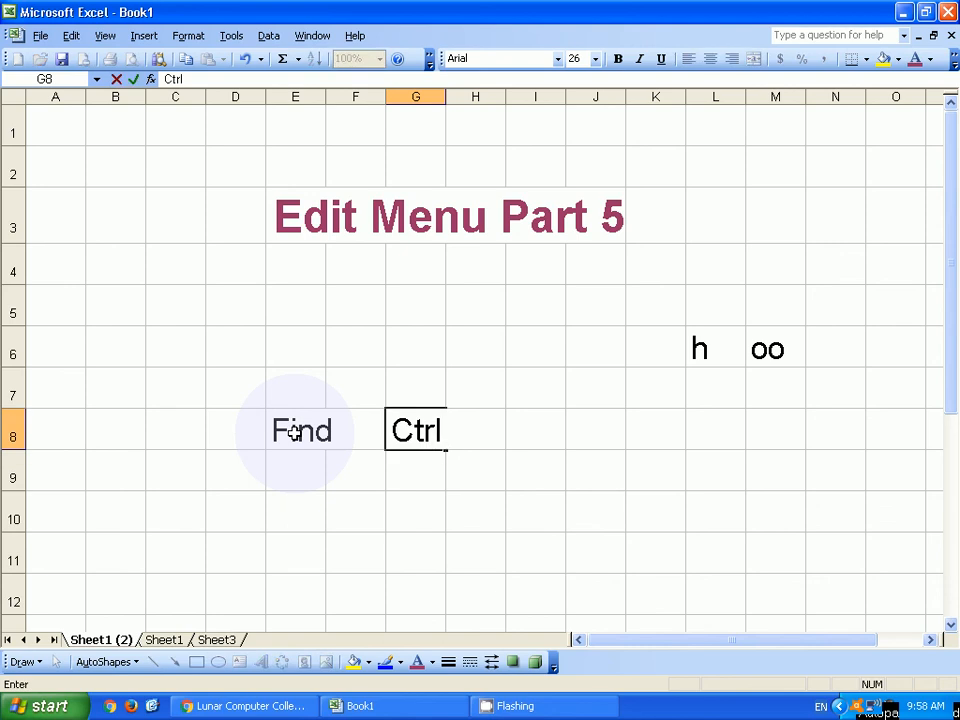
pyautogui.write(' + F')
pyautogui.press('Return')
pyautogui.press('Left')
pyautogui.press('Left')
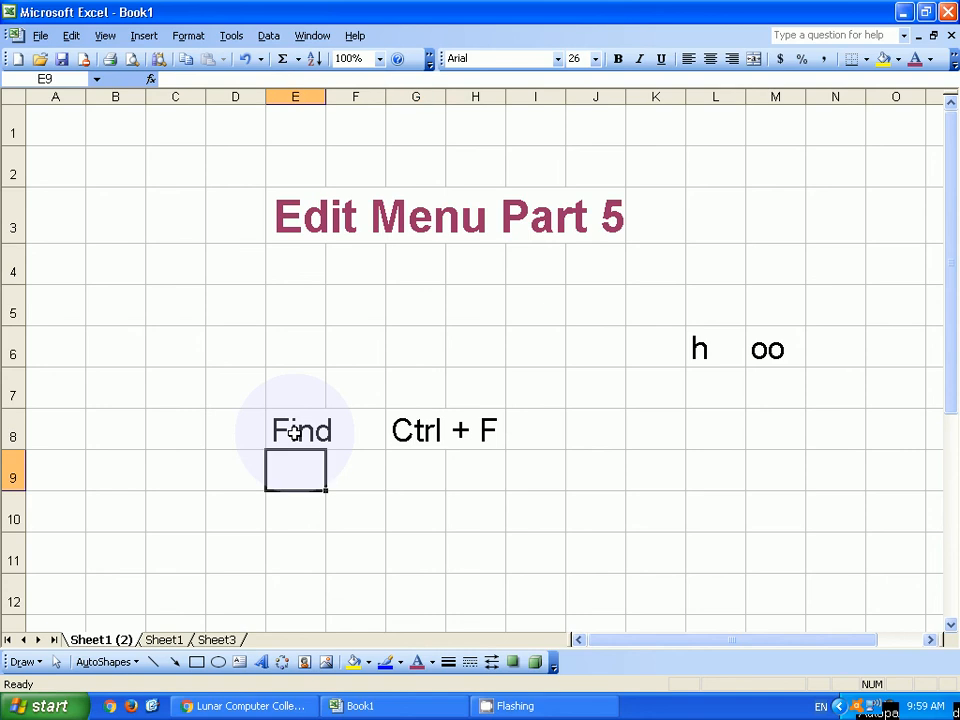
# Step: Search the sheet for "menu", view the extended search options, and close the search
pyautogui.hotkey('ctrl', 'f')
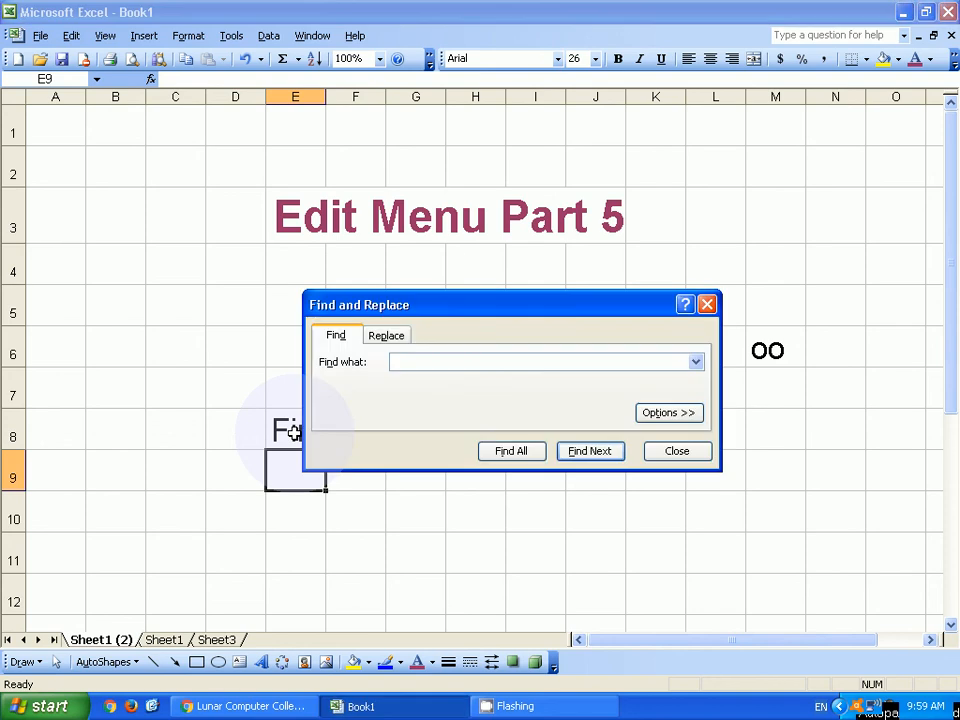
pyautogui.write('m')
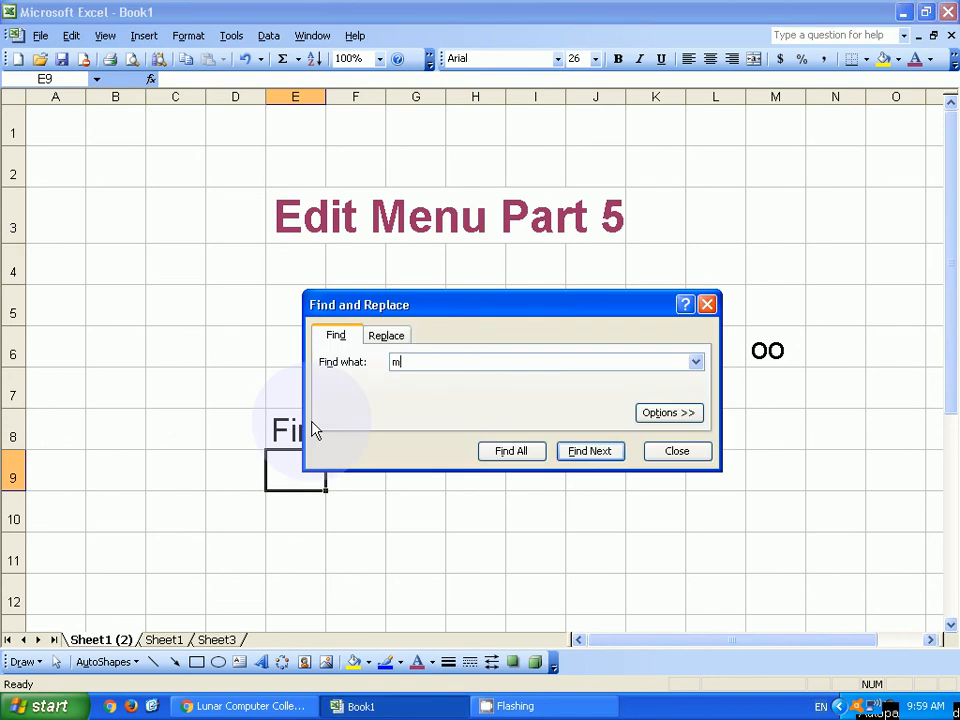
pyautogui.write('enu')
pyautogui.click(580, 452)
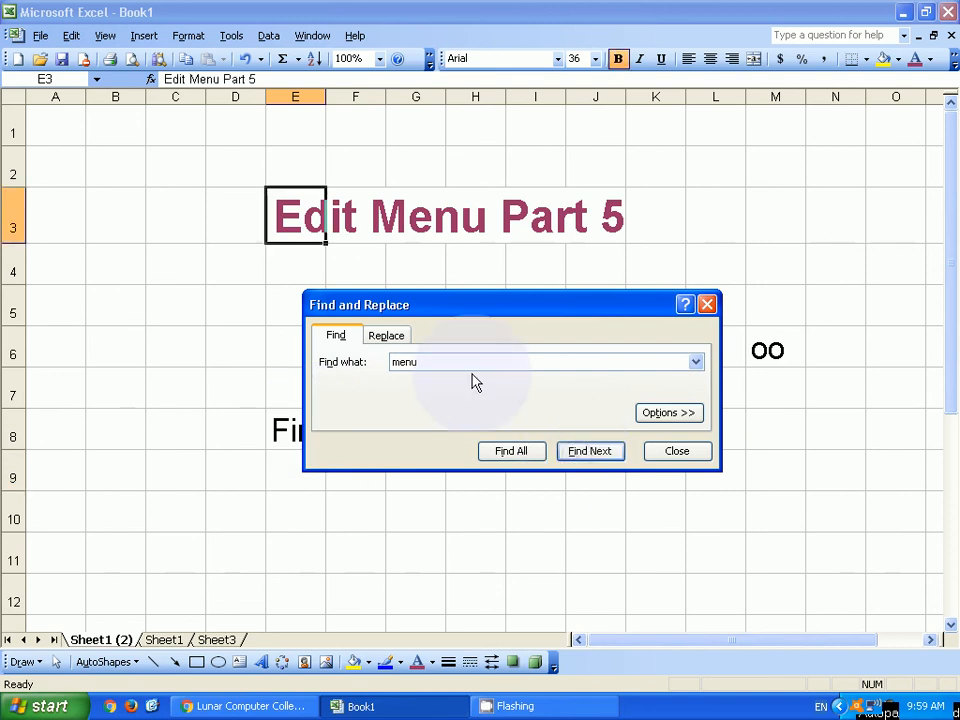
pyautogui.click(668, 413)
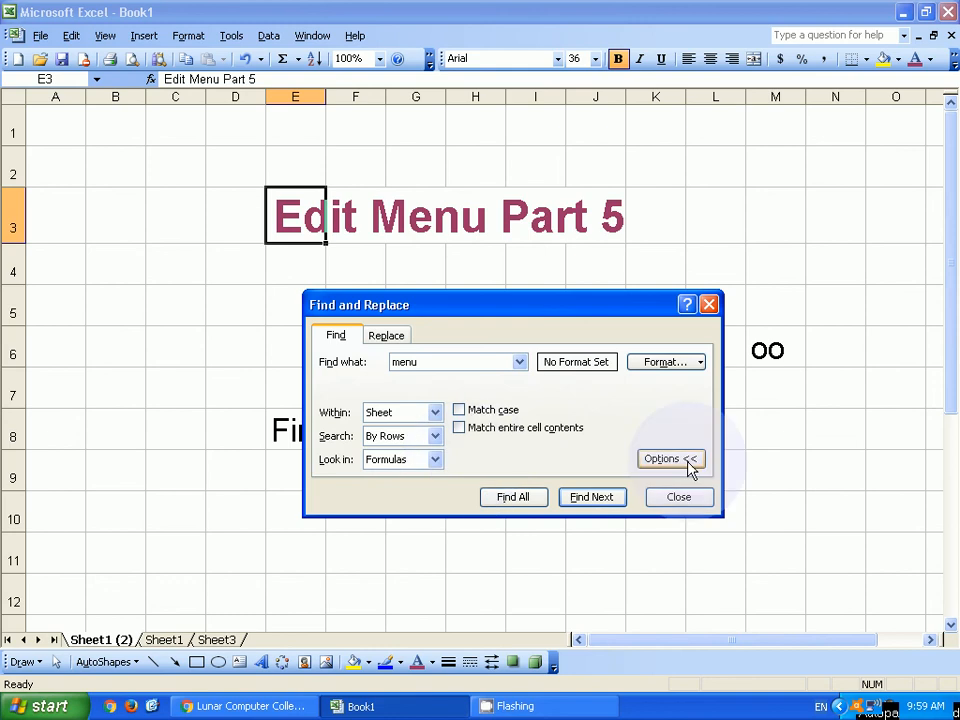
pyautogui.click(679, 497)
pyautogui.click(705, 306)
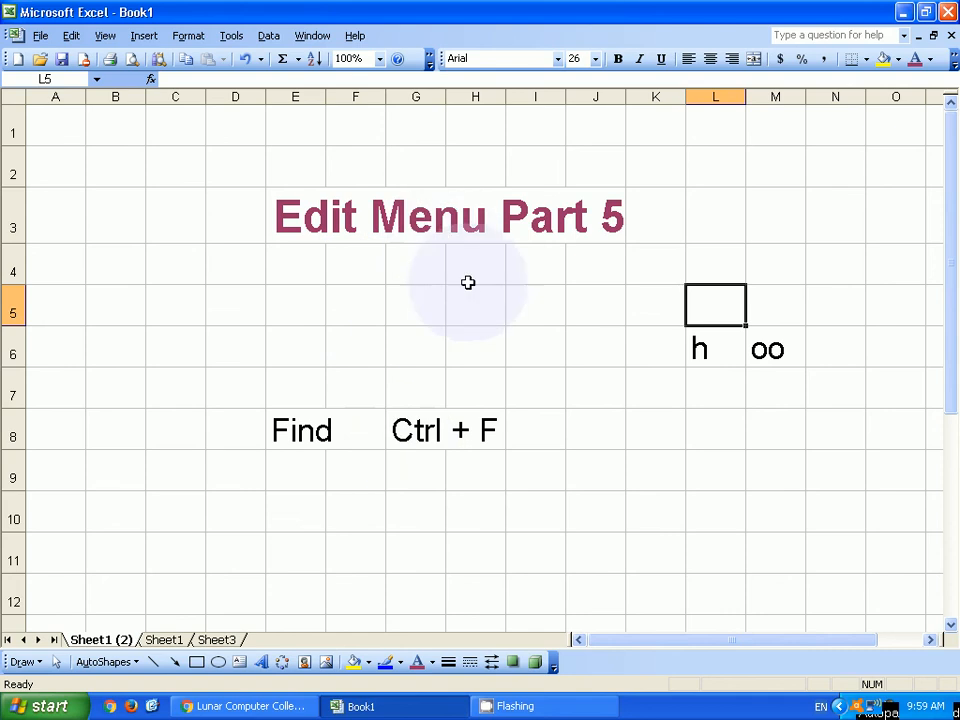
# Step: Enter the text "Replace" in cell E9, below "Find"
pyautogui.click(293, 472)
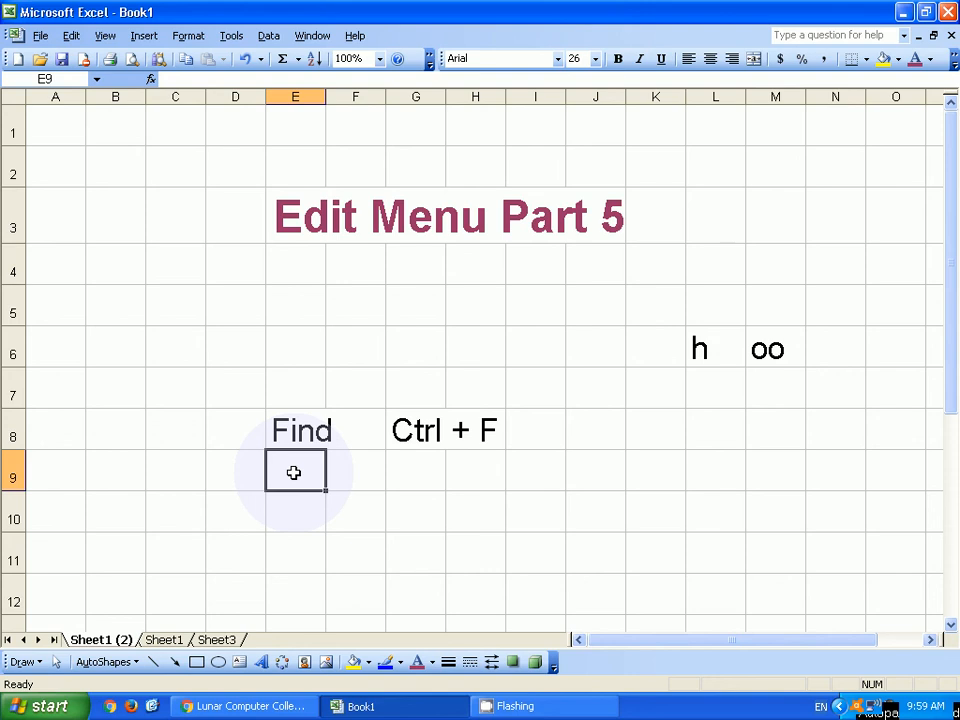
pyautogui.write('Repl')
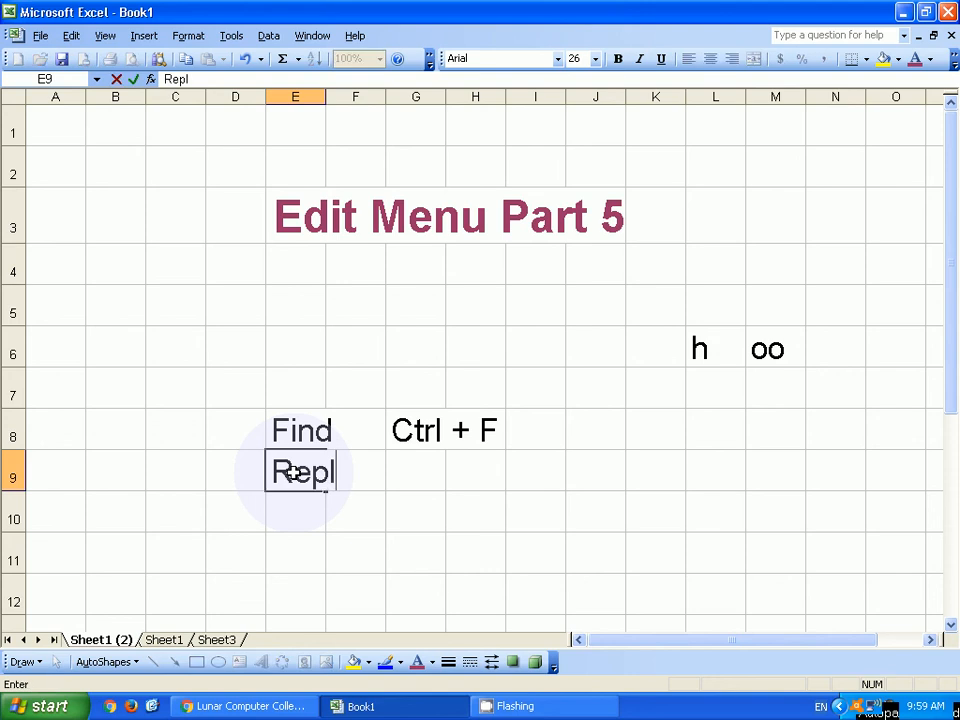
pyautogui.write('ace')
pyautogui.press('Return')
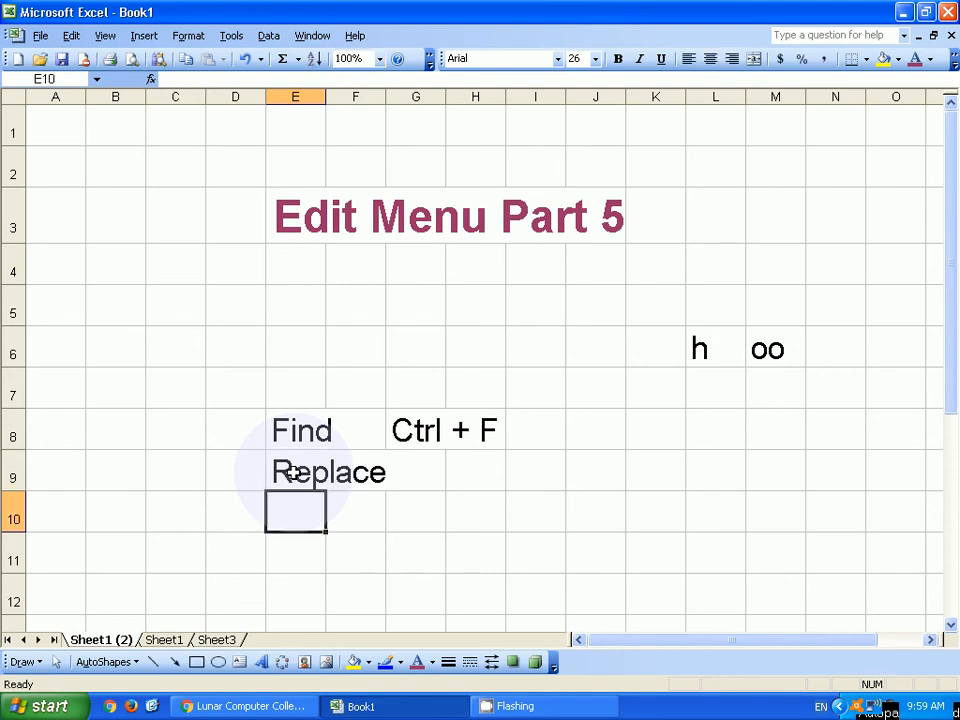
# Step: Move the "Ctrl + F" text from cell G8 to cell H8
pyautogui.press('Up')
pyautogui.press('Up')
pyautogui.press('Right')
pyautogui.press('Right')
pyautogui.hotkey('ctrl', 'c')
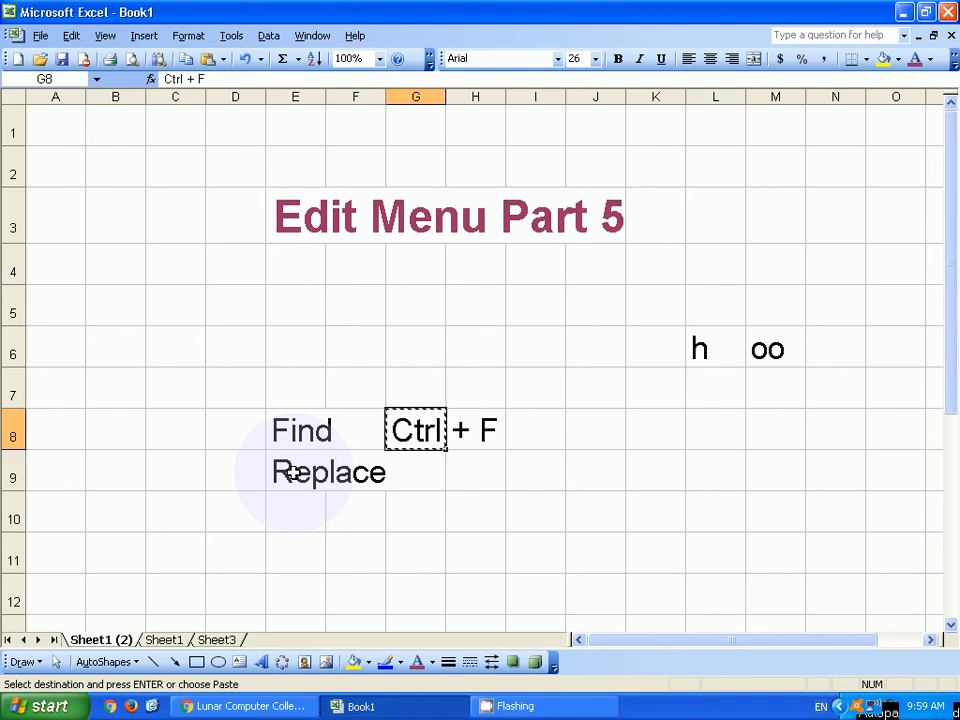
pyautogui.press('Right')
pyautogui.press('Return')
# Step: Enter the shortcut text "Ctrl + H" in cell H9, beside "Replace"
pyautogui.press('Down')
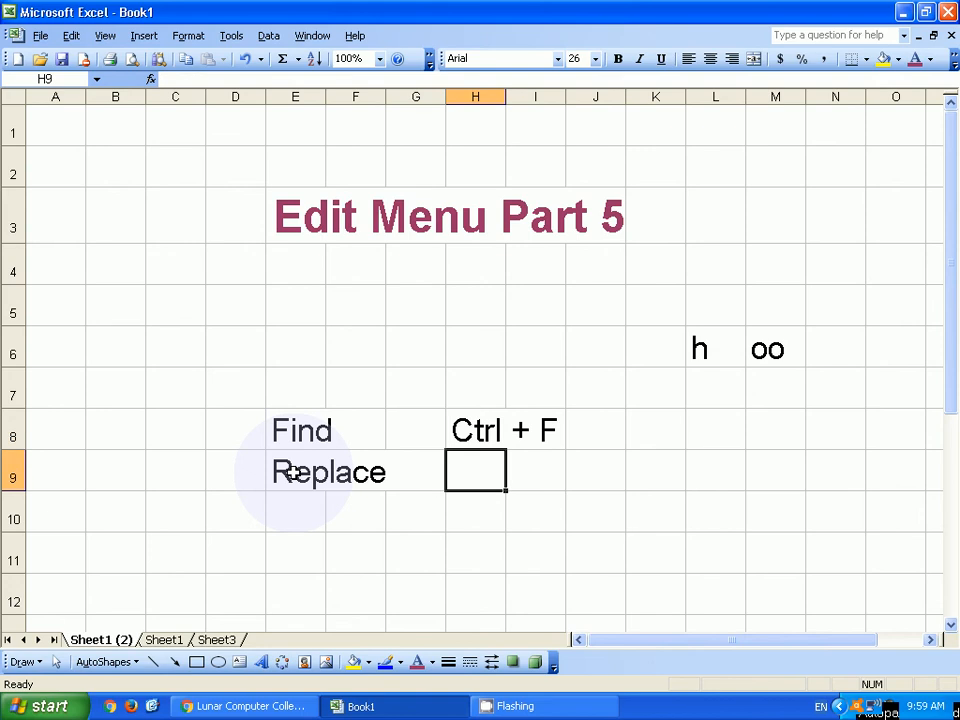
pyautogui.write('Ctrl ')
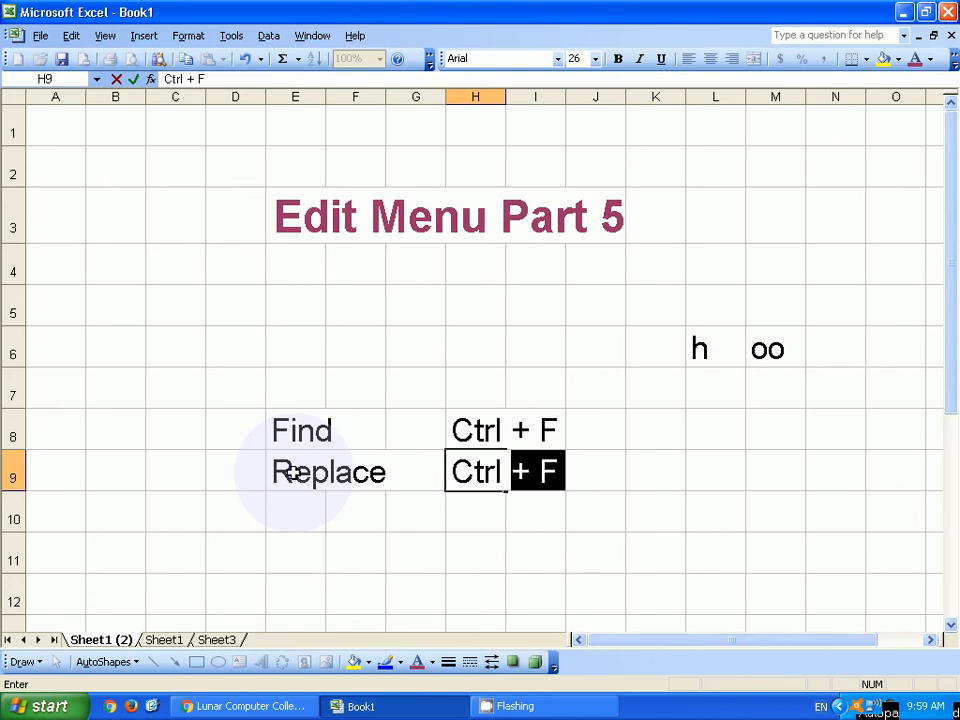
pyautogui.write('+ H')
pyautogui.press('Return')
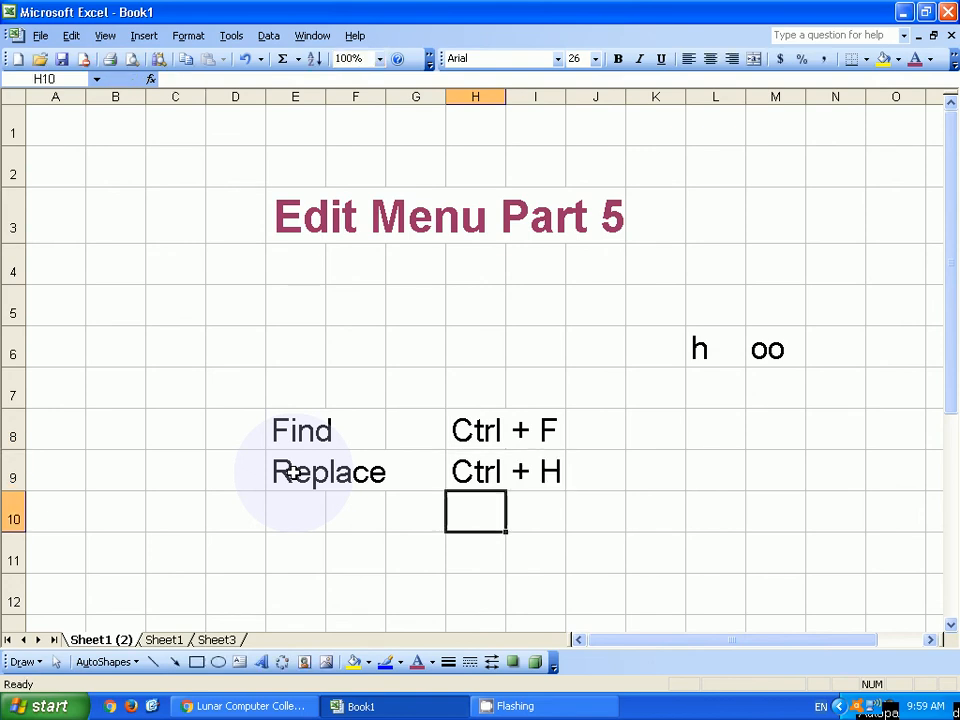
# Step: View the Replace settings with the extended options collapsed, and close them without replacing anything
pyautogui.hotkey('ctrl', 'h')
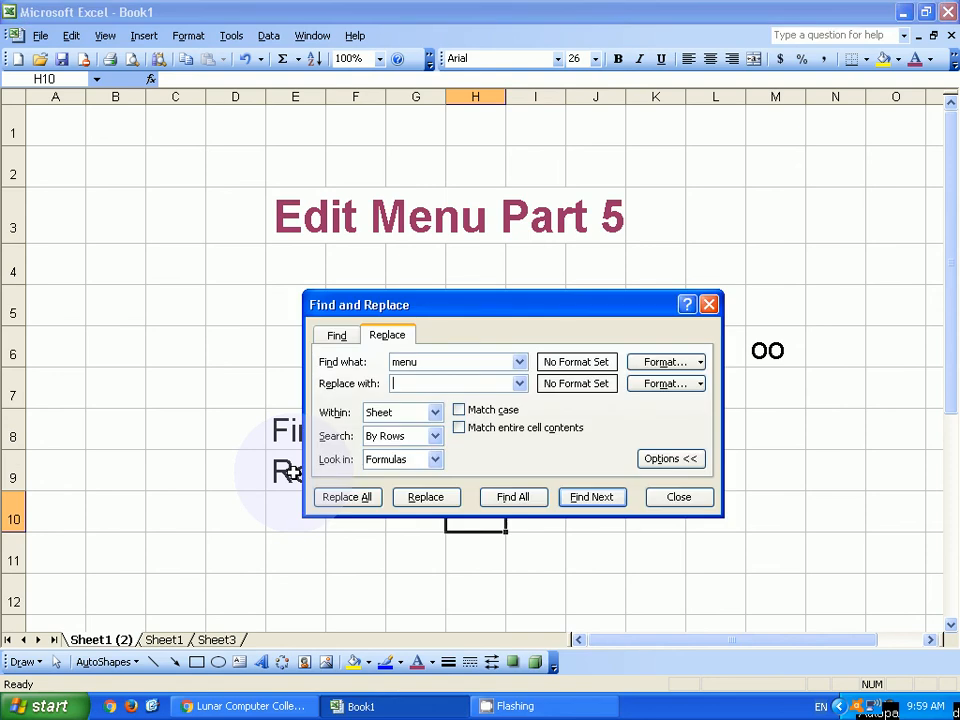
pyautogui.click(668, 459)
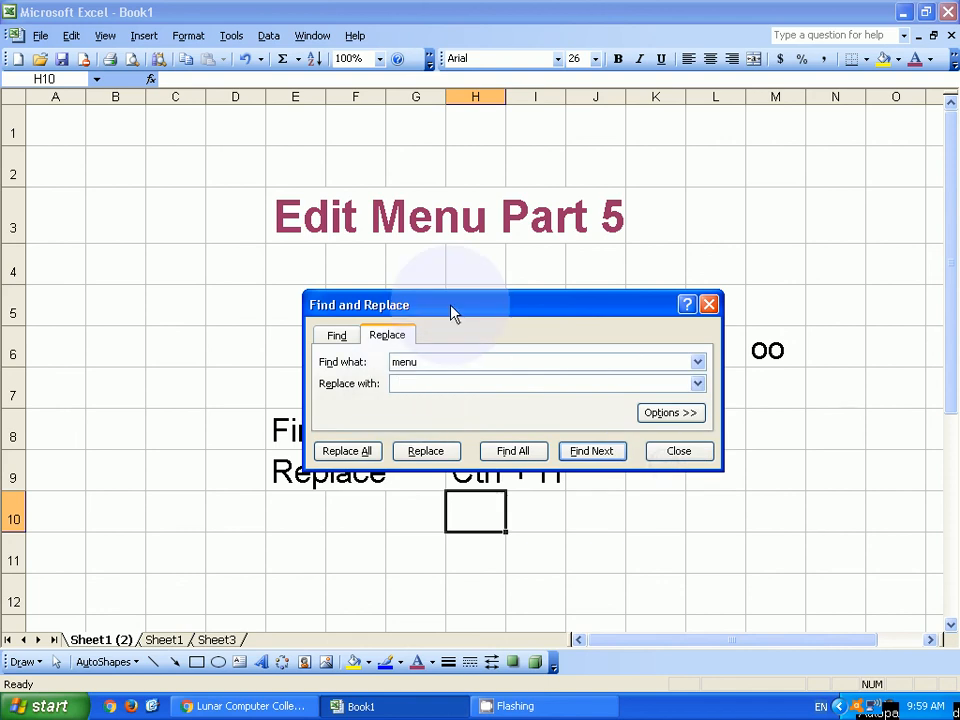
pyautogui.press('Escape')
# Step: Enter the text "This is Luner College" in cell E5, below the title
pyautogui.click(312, 311)
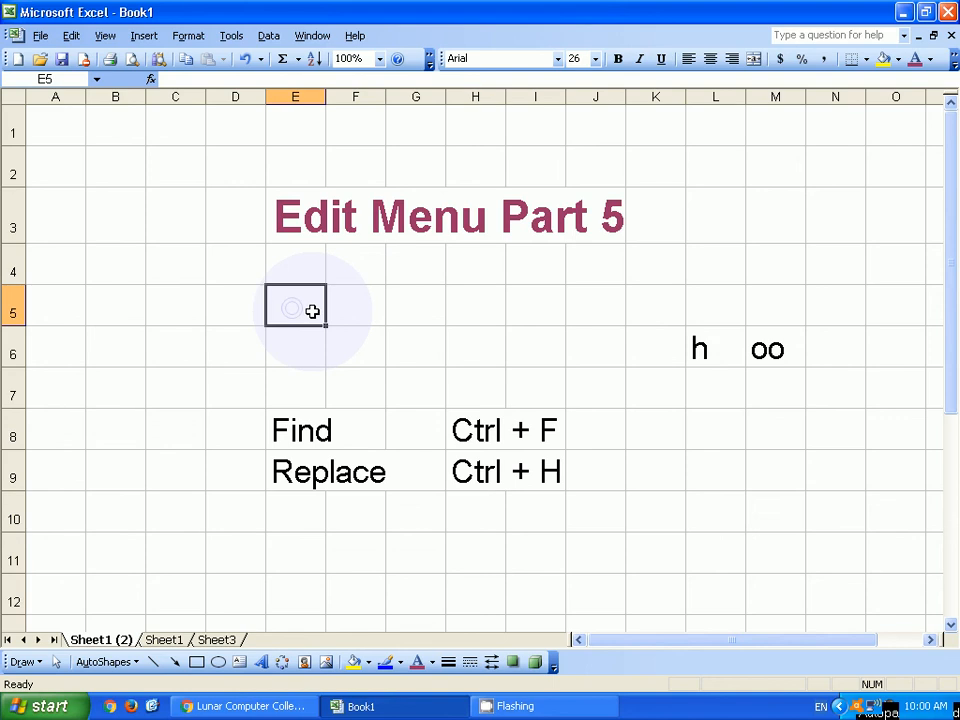
pyautogui.write('Th')
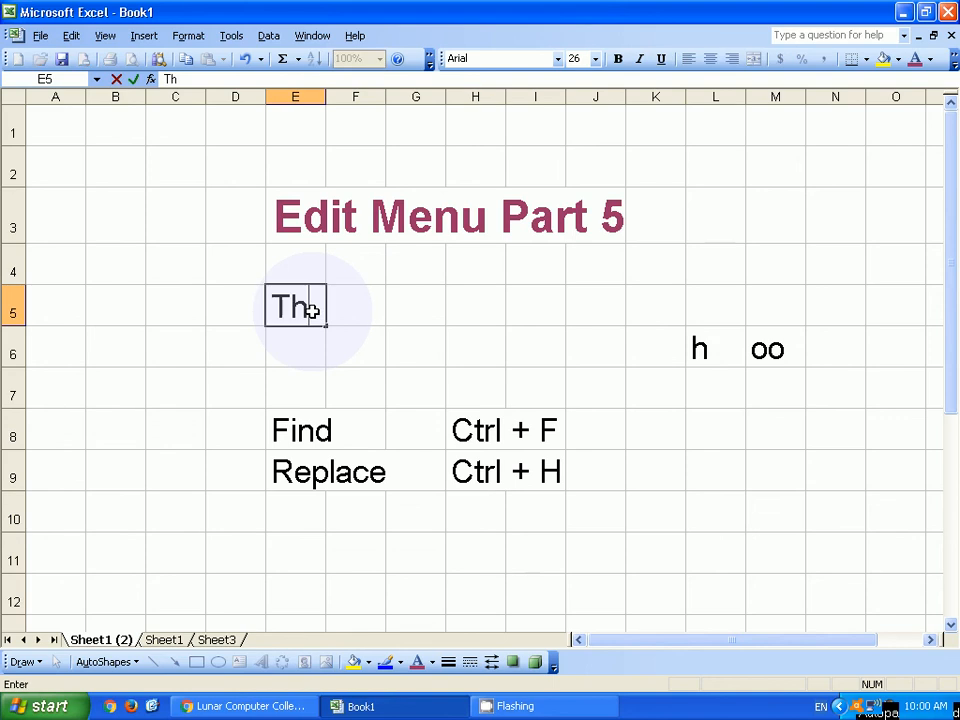
pyautogui.write('is is ')
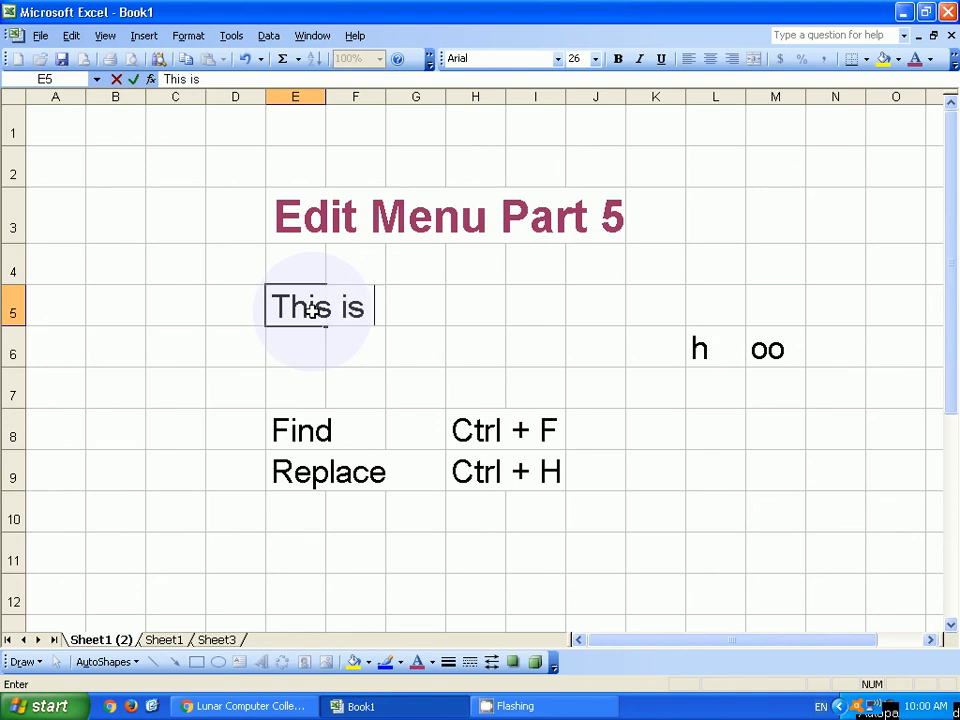
pyautogui.write('Luner')
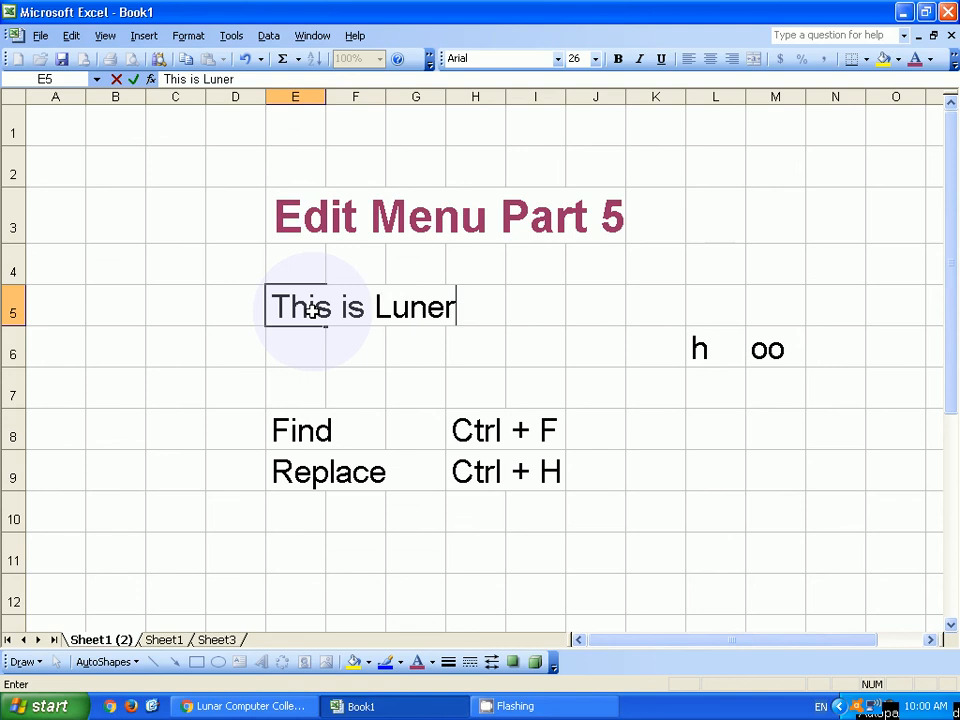
pyautogui.write(' Coll')
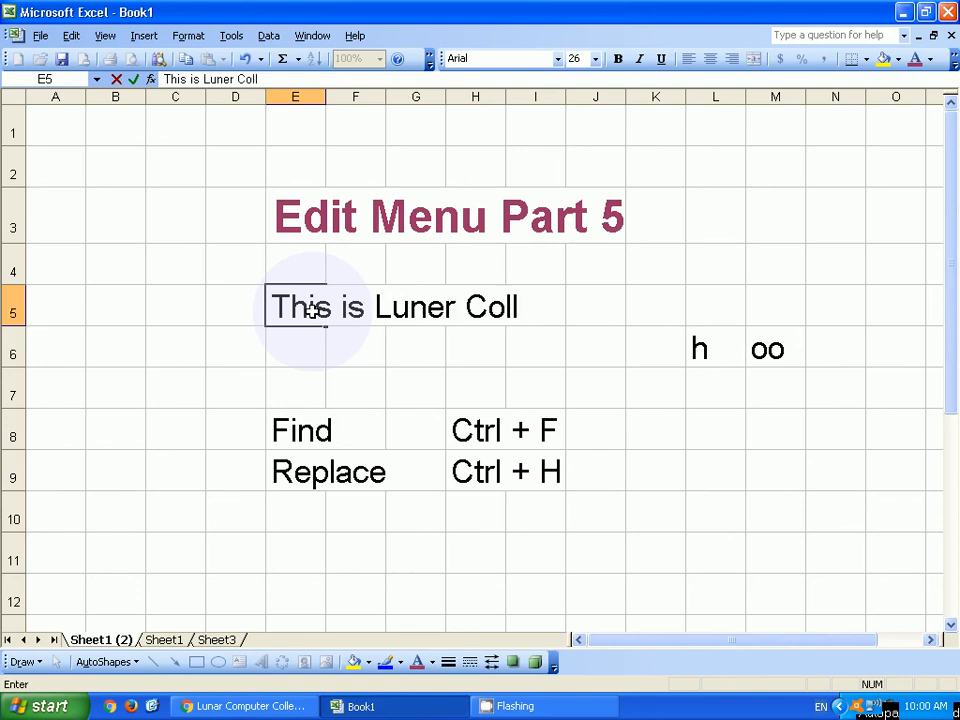
pyautogui.write('ege')
pyautogui.press('Return')
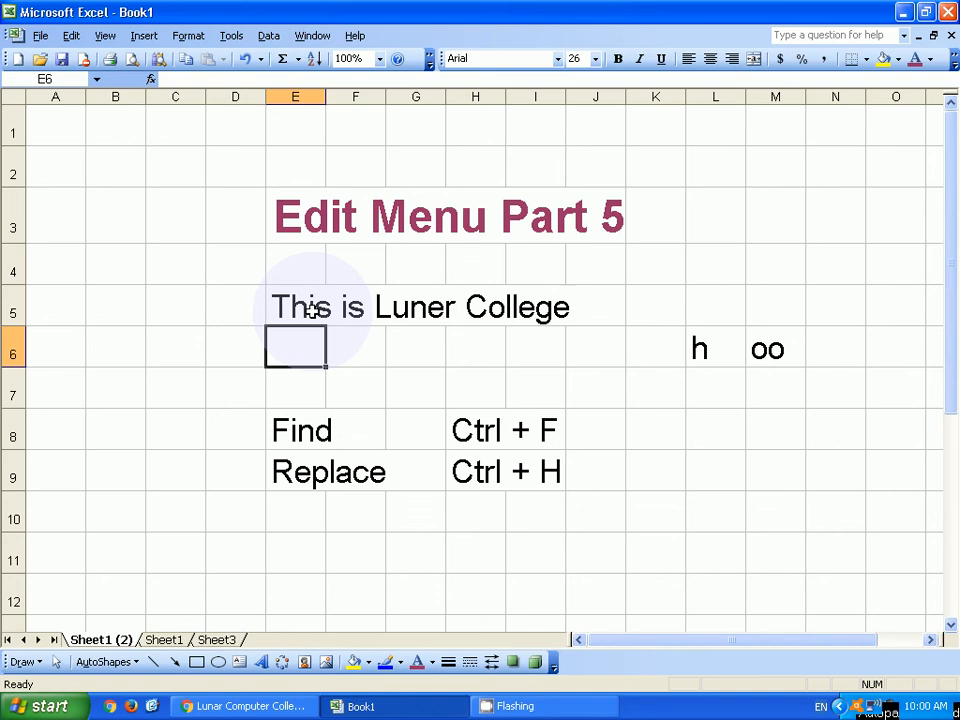
# Step: Replace all occurrences of "luner" with "lunar" in the sheet and close Find and Replace
pyautogui.hotkey('ctrl', 'h')
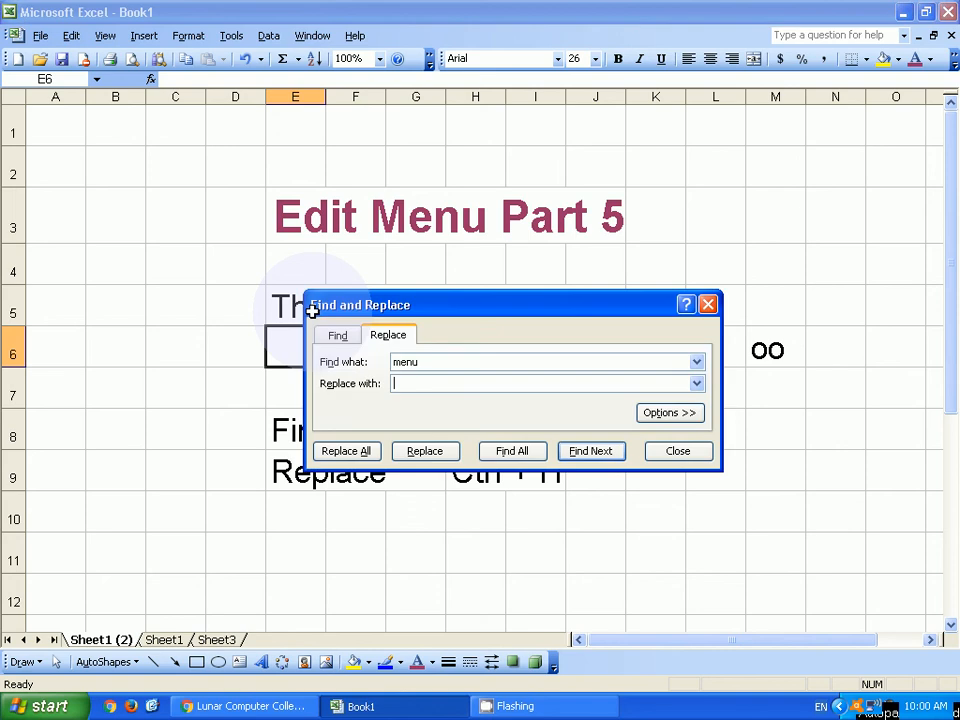
pyautogui.moveTo(312, 311); pyautogui.dragTo(474, 452)
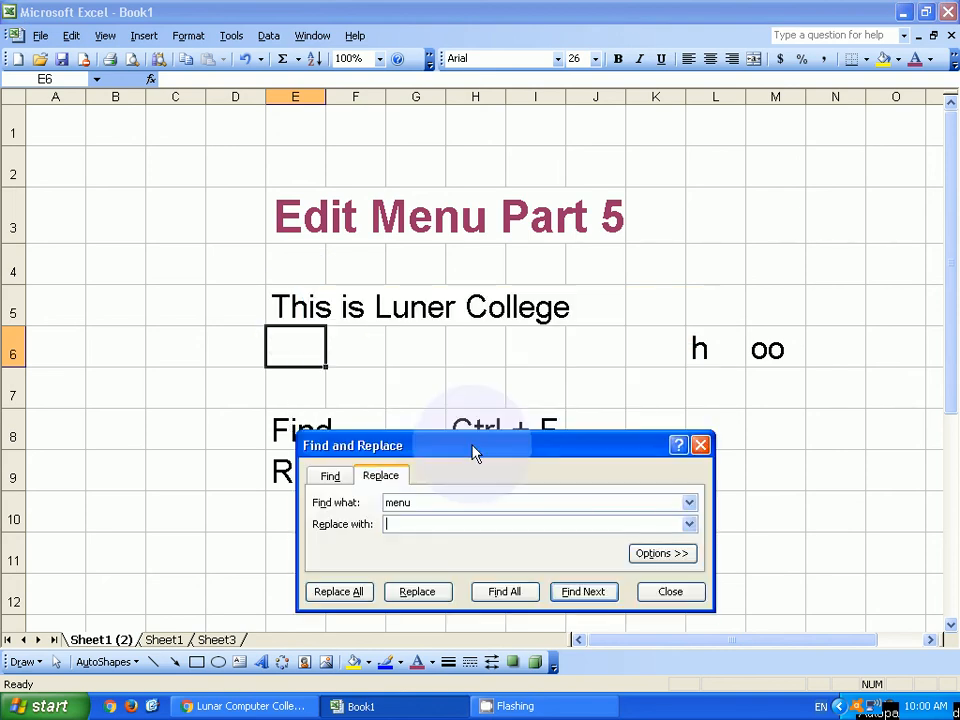
pyautogui.hotkey('shift', 'Tab')
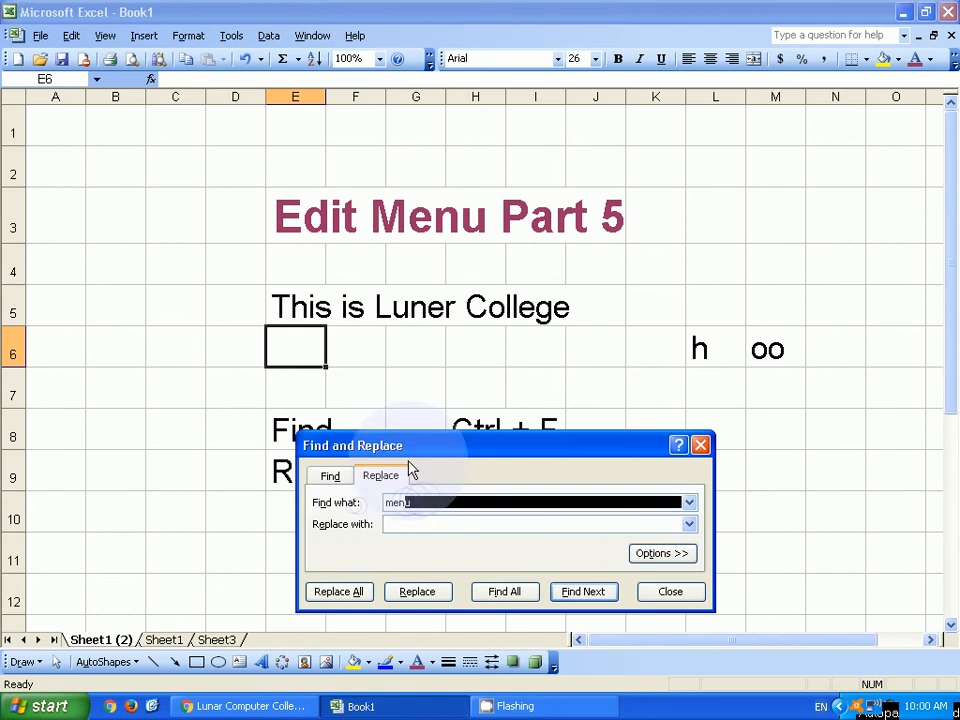
pyautogui.doubleClick(422, 501)
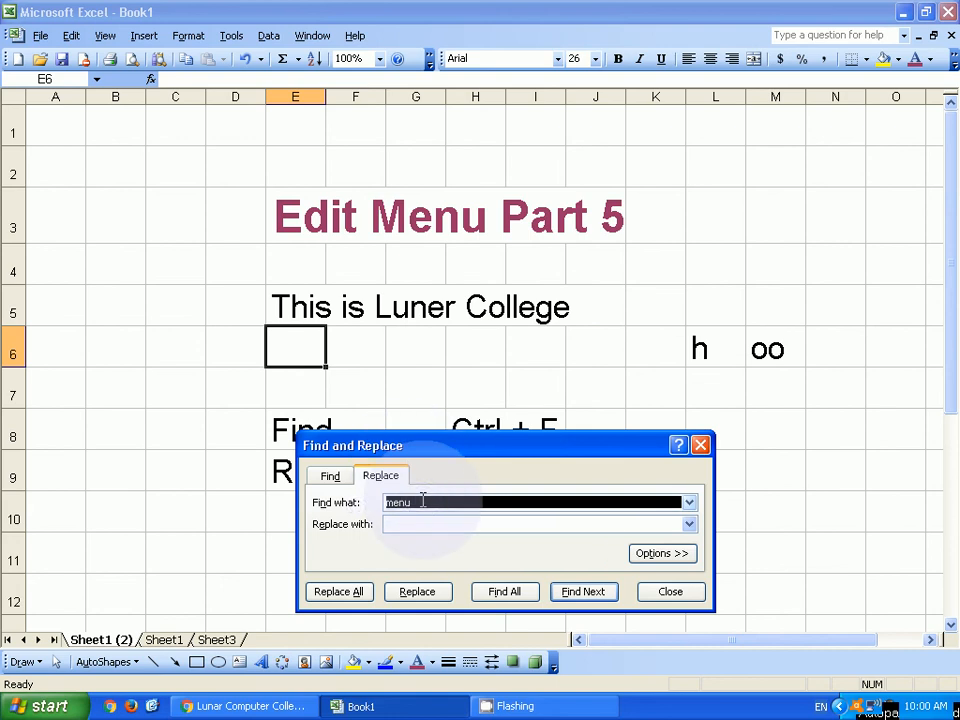
pyautogui.press('BackSpace')
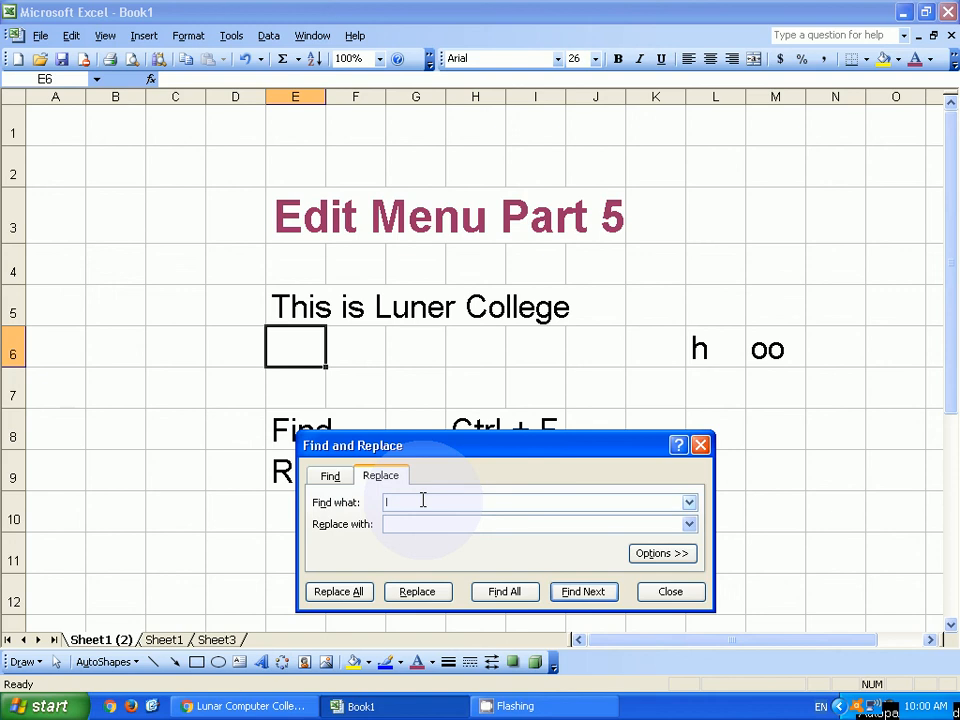
pyautogui.write('luner')
pyautogui.click(458, 525)
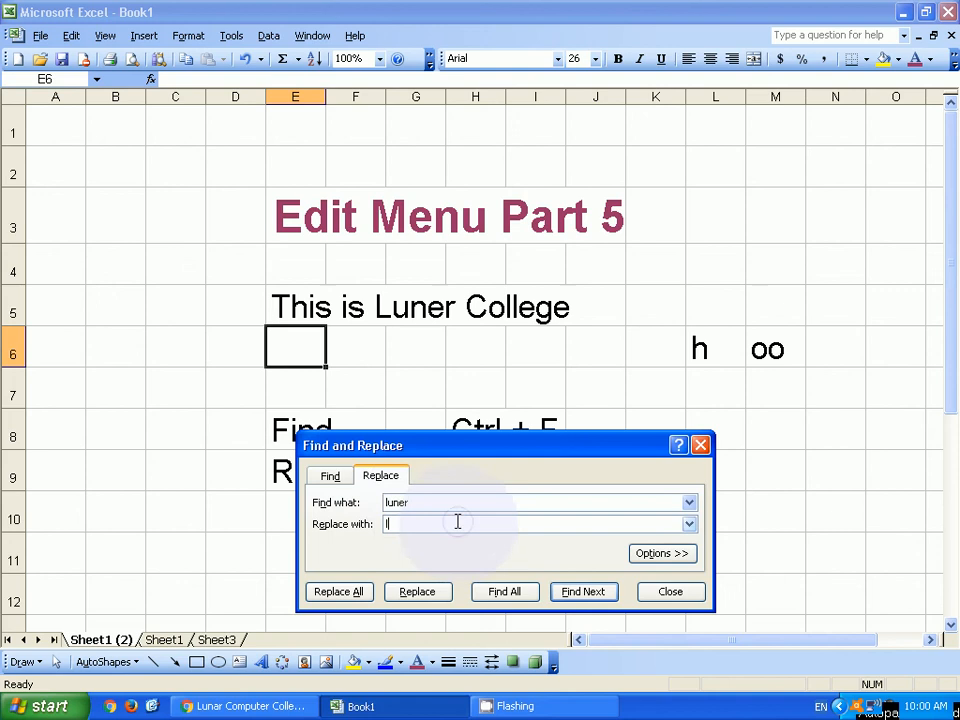
pyautogui.write('lunar')
pyautogui.click(355, 595)
pyautogui.press('Return')
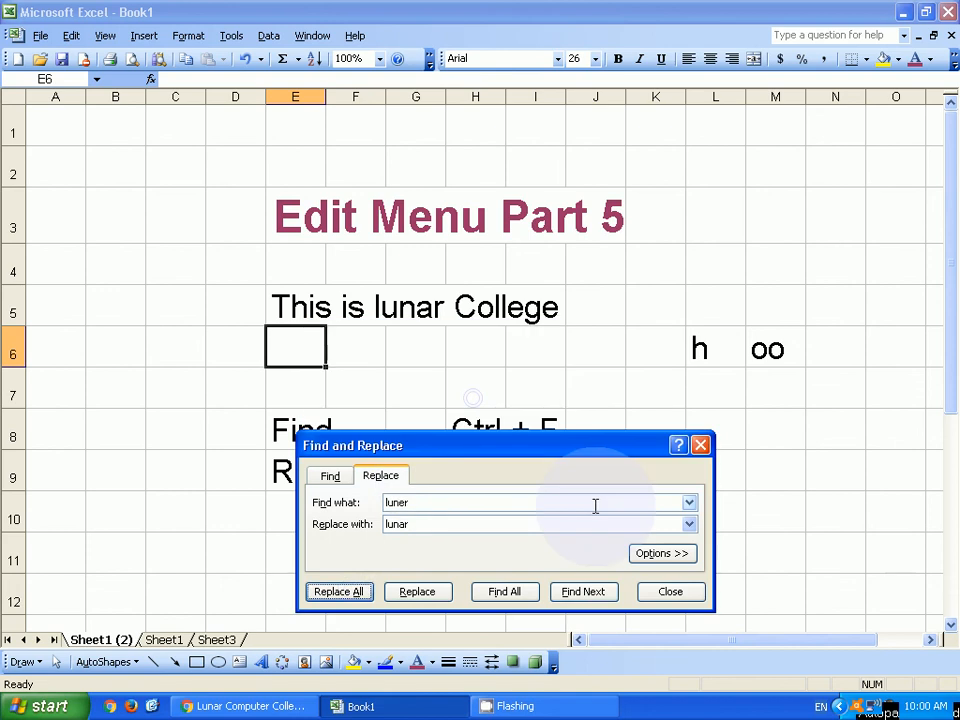
pyautogui.click(662, 589)
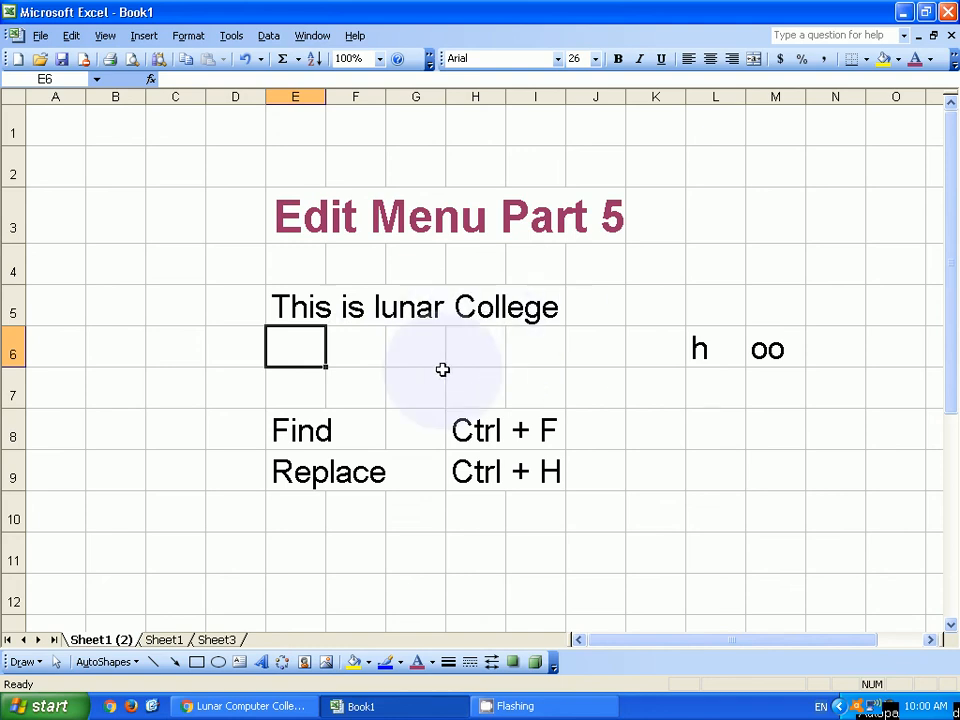
# Step: Save the workbook and return to it after viewing the Lunar Computer College channel page in Chrome
pyautogui.hotkey('ctrl', 's')
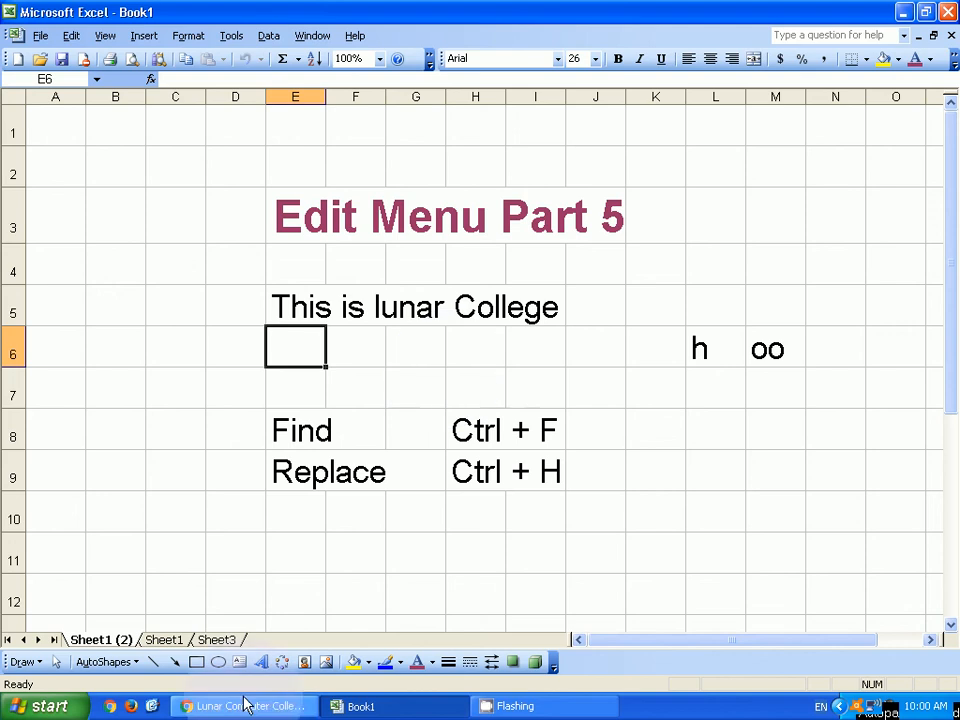
pyautogui.click(360, 708)
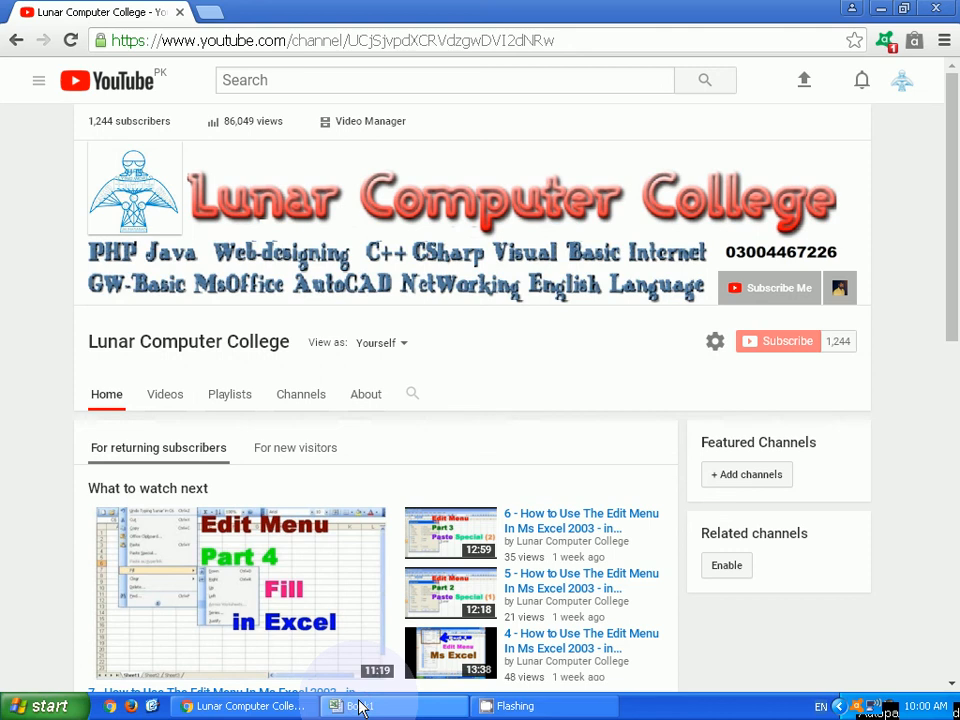
pyautogui.click(355, 706)
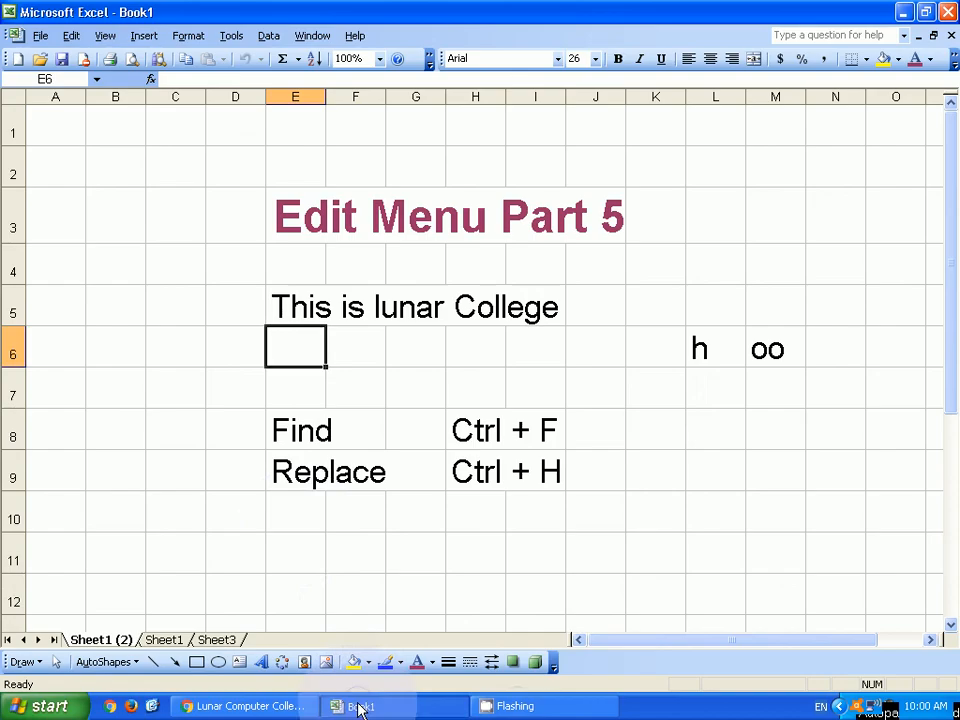
# Step: Select cell E10, view the full list of Edit commands, and open and close Go To without entering a reference
pyautogui.click(297, 545)
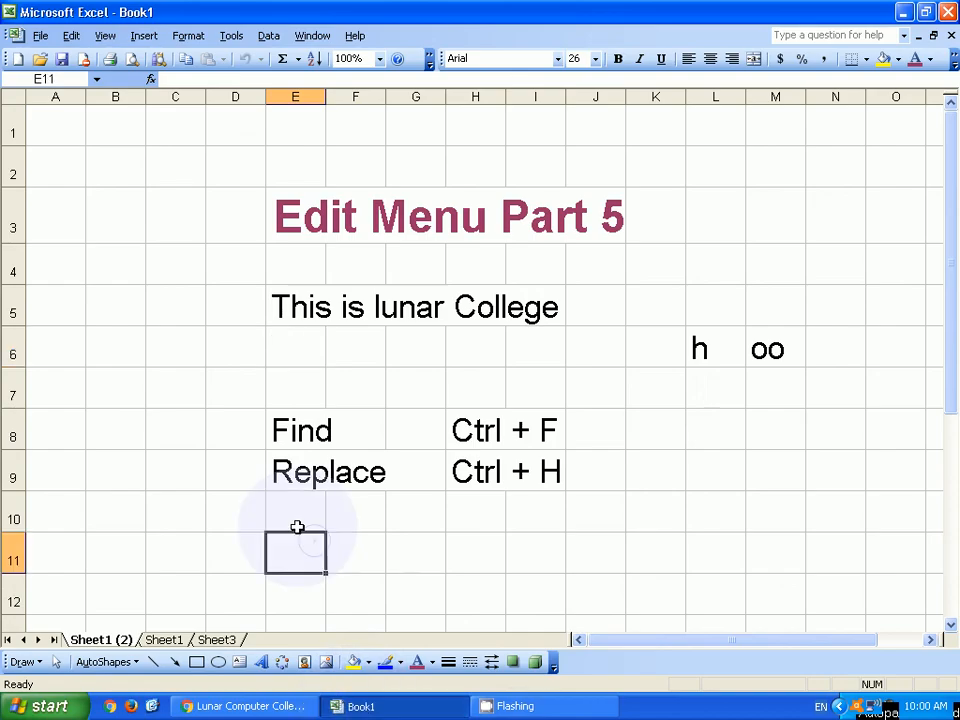
pyautogui.click(281, 516)
pyautogui.click(71, 36)
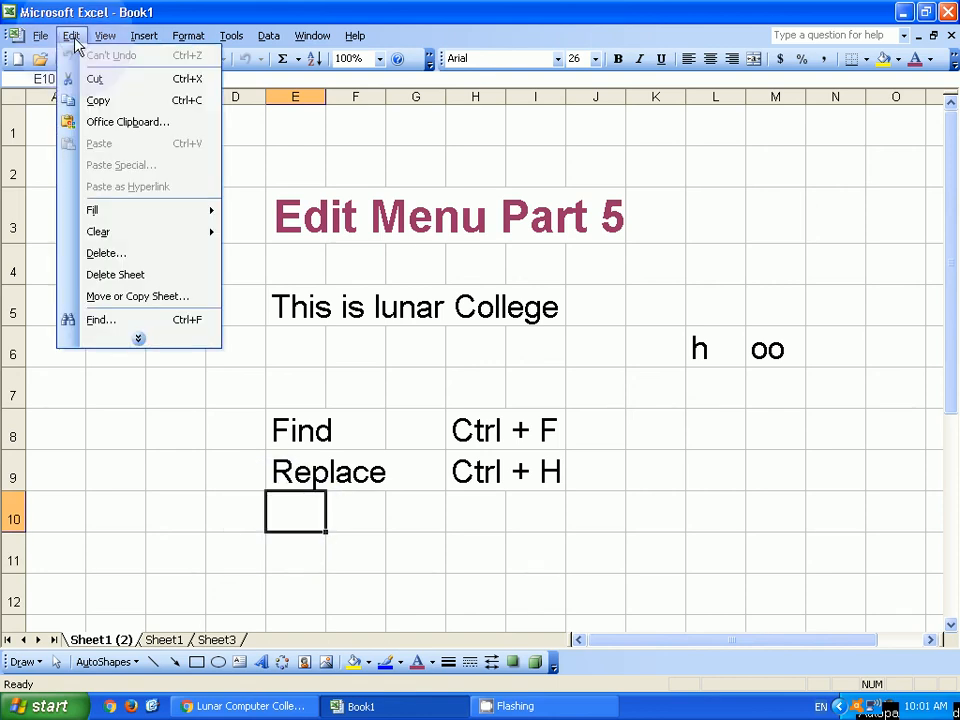
pyautogui.click(139, 338)
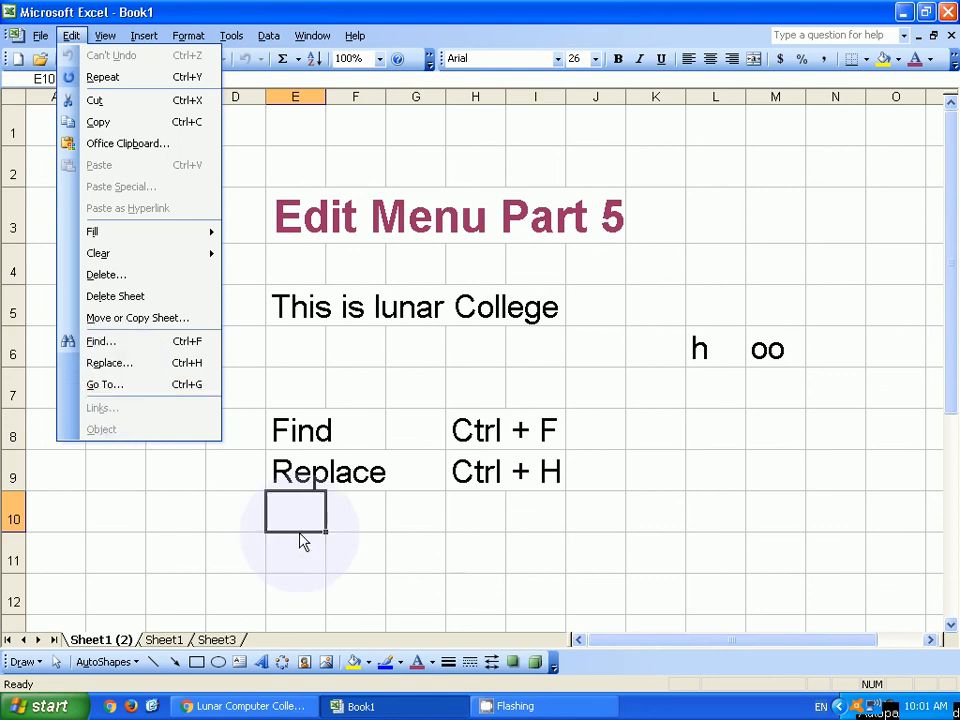
pyautogui.hotkey('ctrl', 'g')
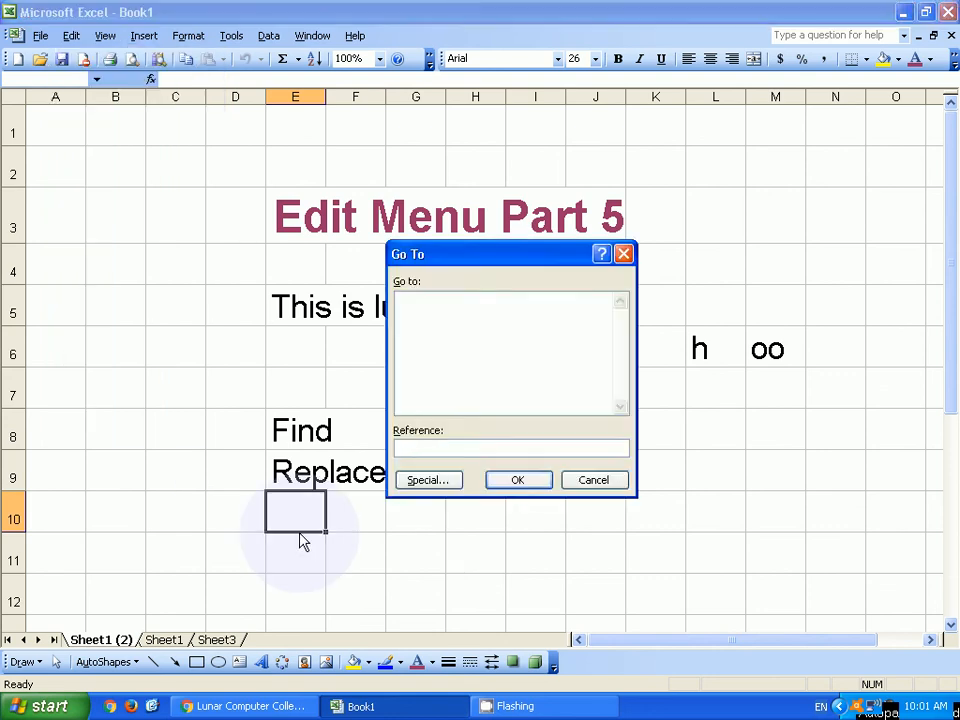
pyautogui.press('Escape')
# Step: Enter the text "Goto" in cell E10, below "Replace"
pyautogui.write('G')
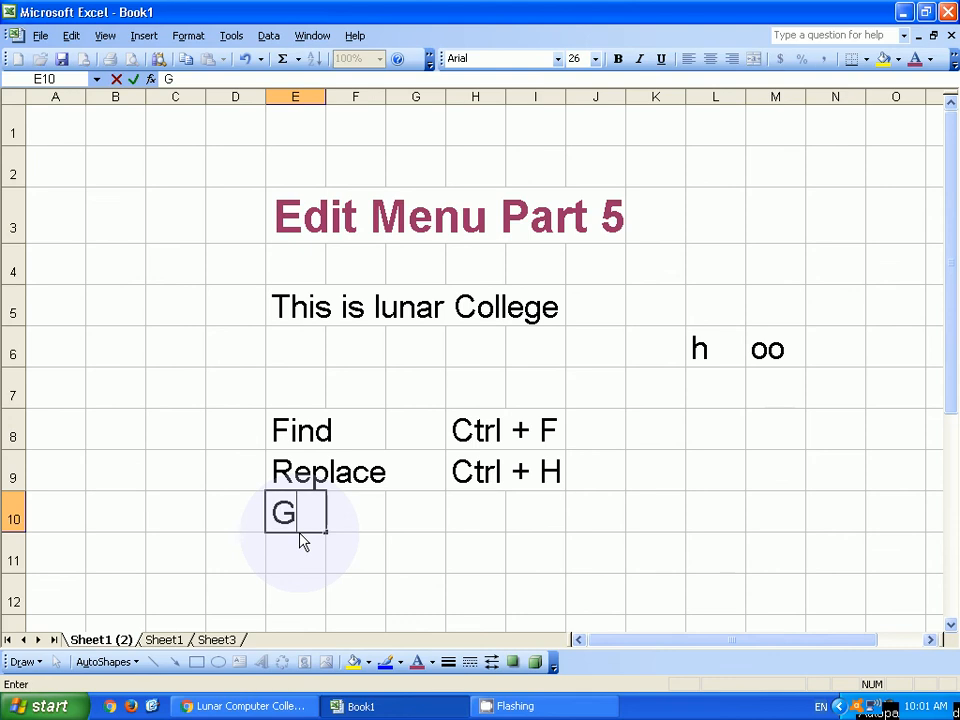
pyautogui.write('oto')
pyautogui.hotkey('ctrl', 'Return')
# Step: Enter the shortcut text "Ctrl + G" in cell H10, beside "Goto"
pyautogui.press('Right')
pyautogui.press('Right')
pyautogui.press('Right')
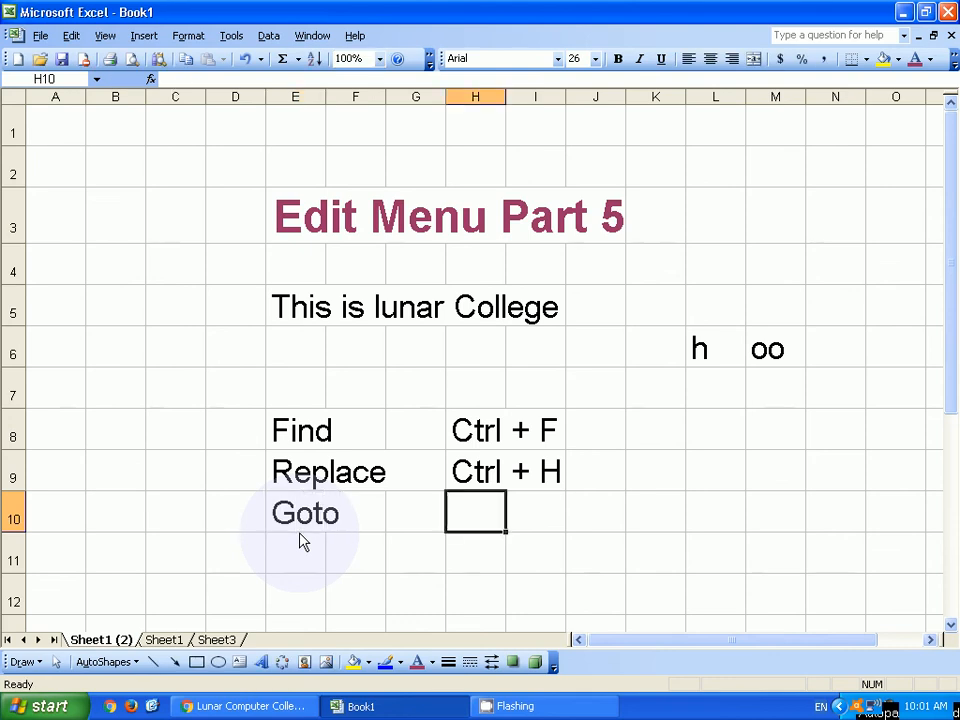
pyautogui.write('Ctrl ')
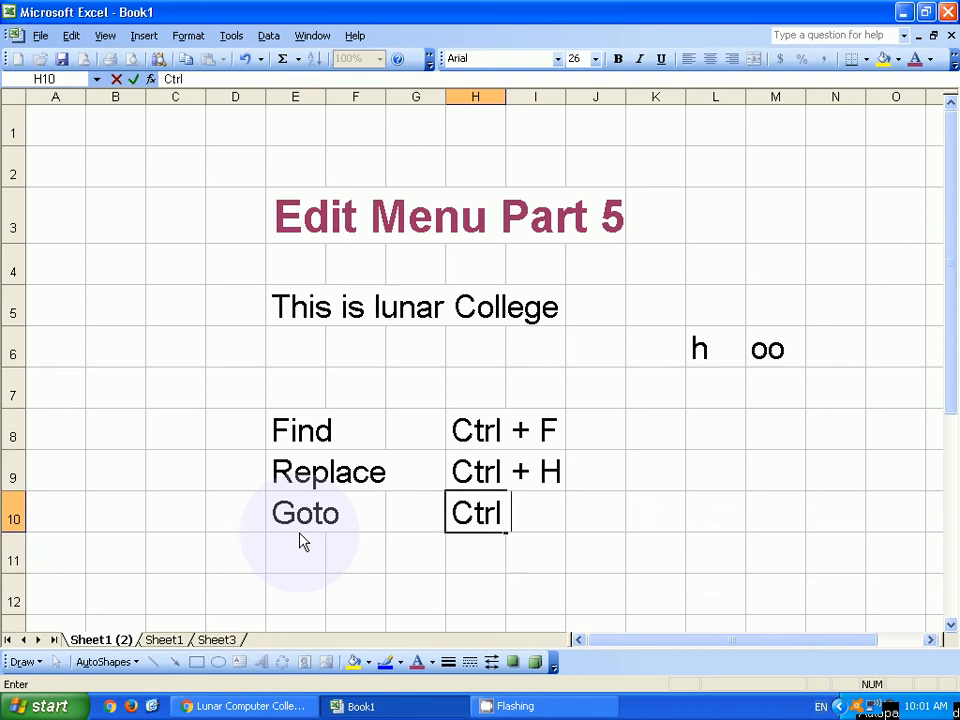
pyautogui.write('+ G')
pyautogui.press('Return')
# Step: Enter the alternative shortcut text "F5" in cell J10, beside "Ctrl + G"
pyautogui.press('Up')
pyautogui.press('Right')
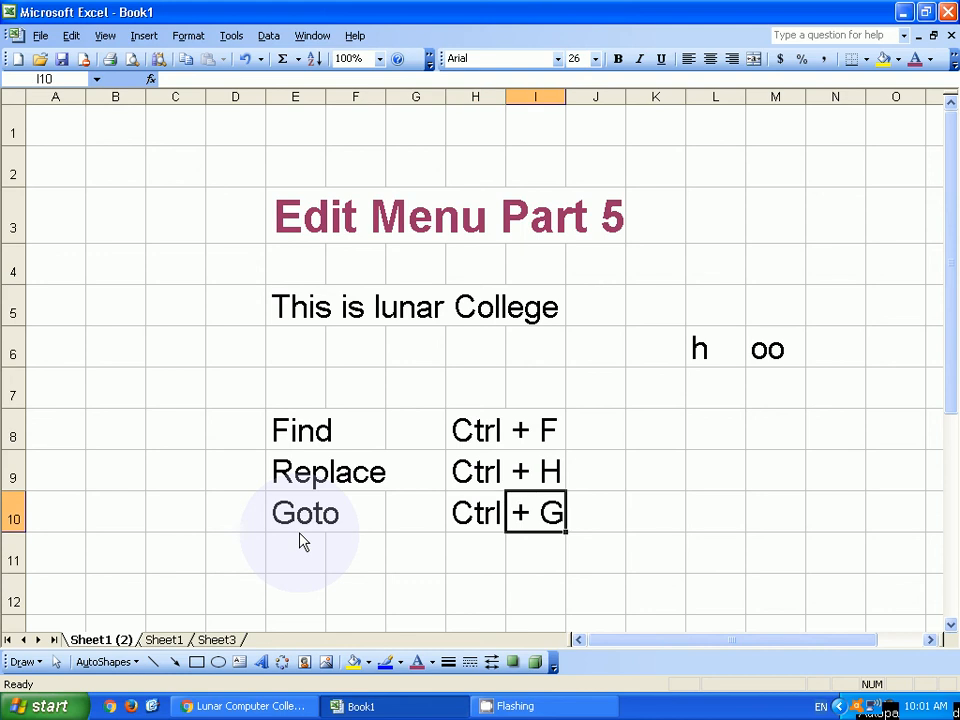
pyautogui.press('Right')
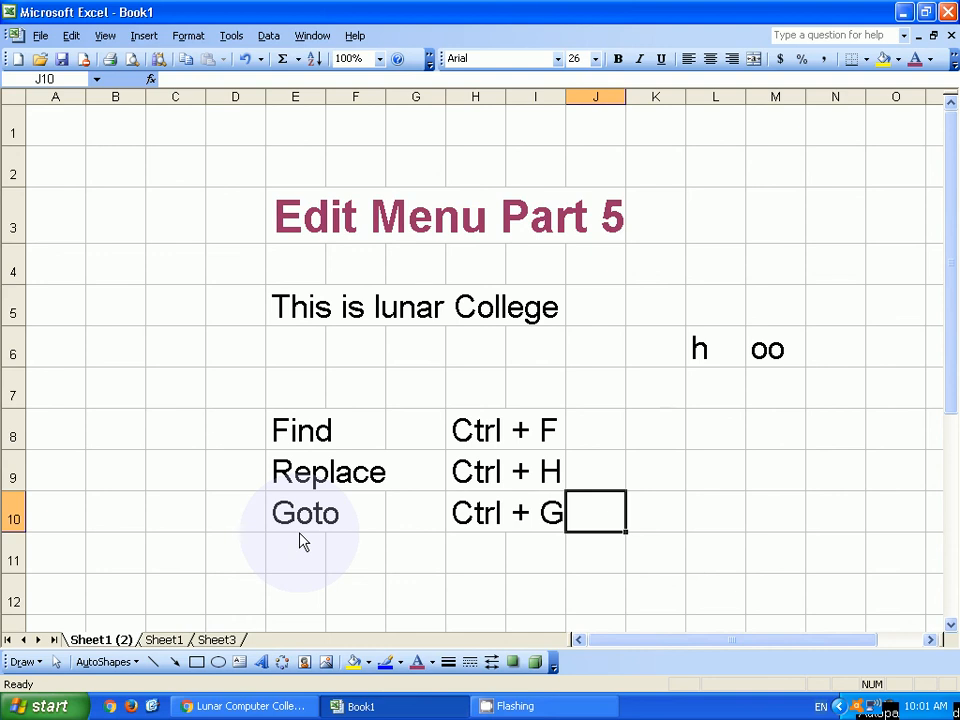
pyautogui.hotkey('ctrl', 'g')
pyautogui.press('Escape')
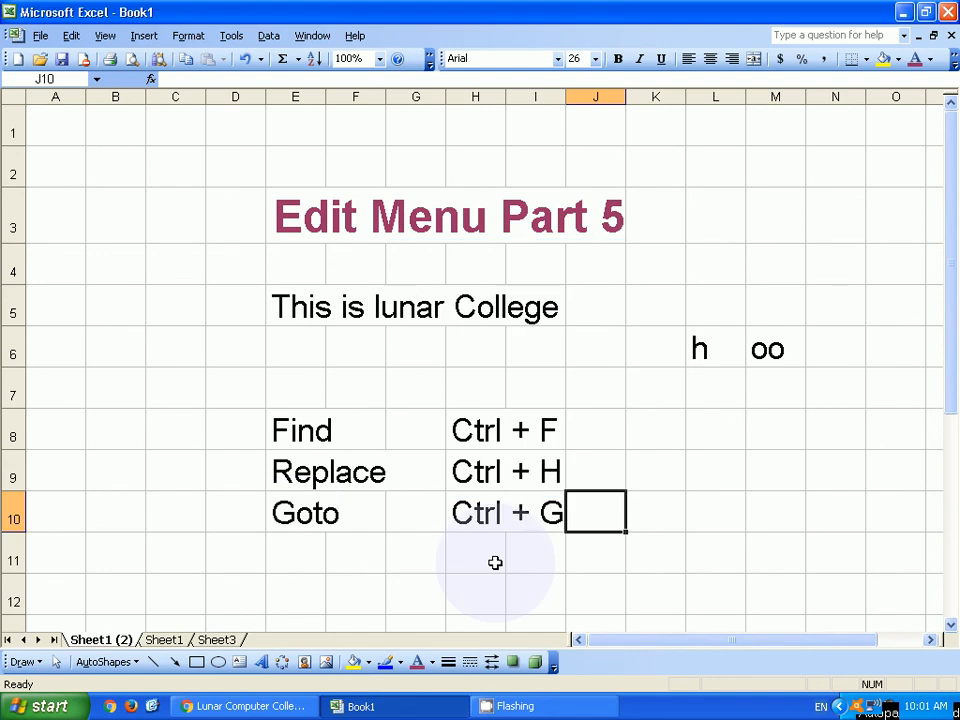
pyautogui.write('f')
pyautogui.press('BackSpace')
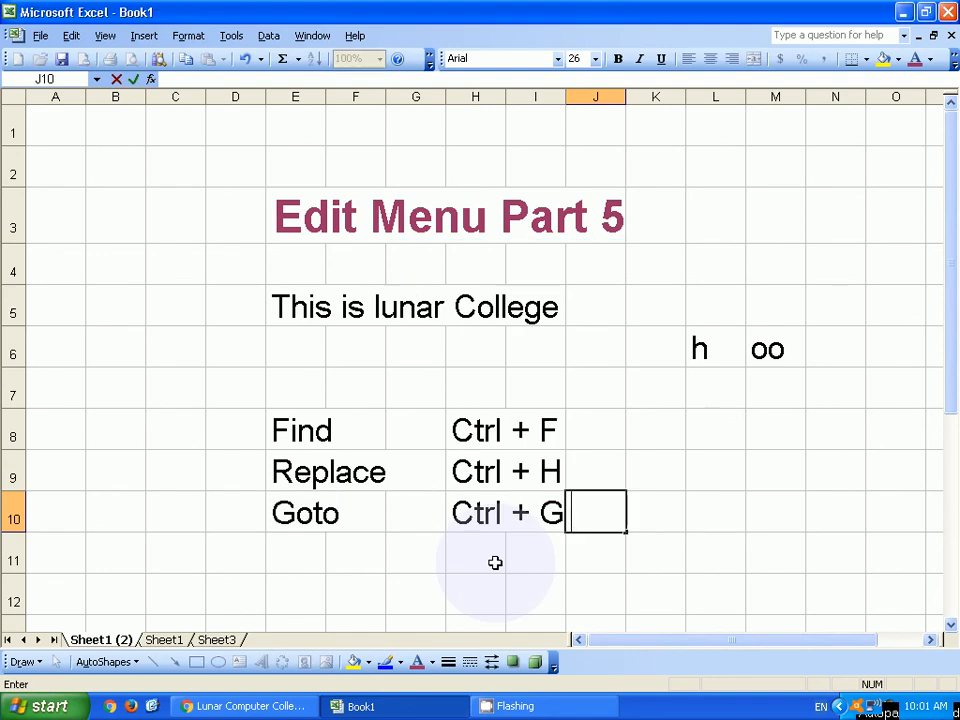
pyautogui.write('F5')
pyautogui.click(495, 563)
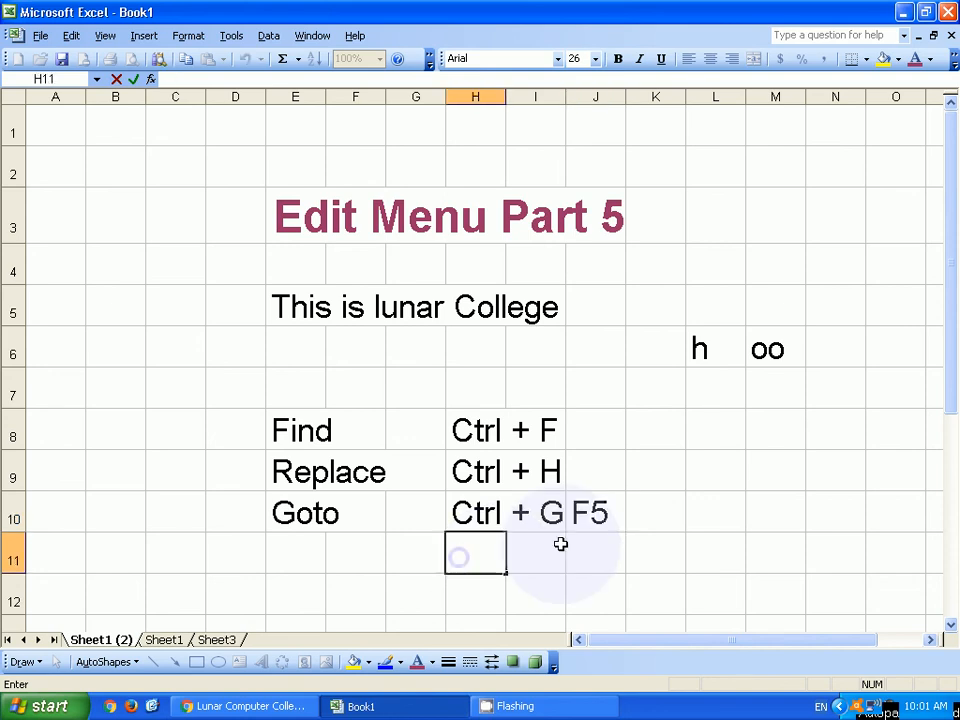
# Step: Add "or" in front of the text in cell J10 so that it reads "or F5"
pyautogui.click(573, 517)
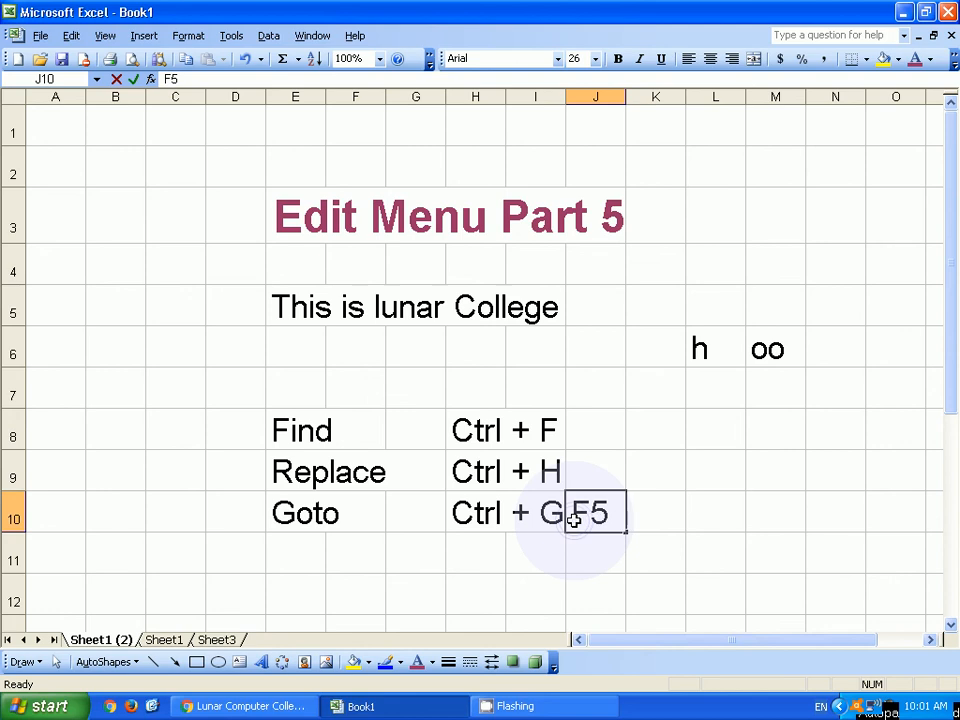
pyautogui.doubleClick(573, 517)
pyautogui.write('o')
pyautogui.write('r')
pyautogui.press('Return')
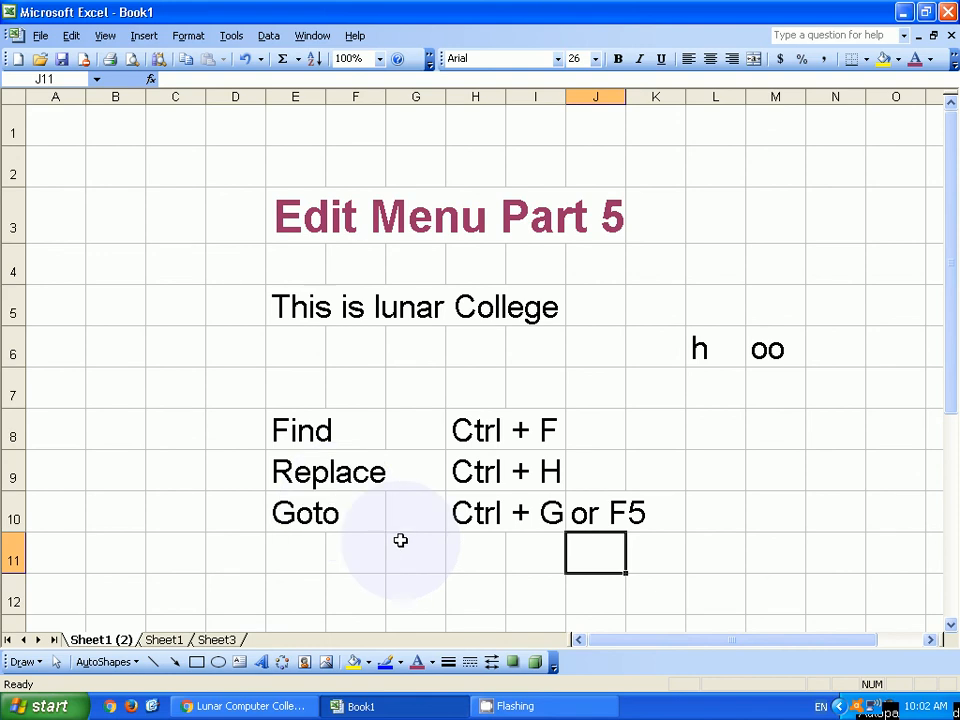
# Step: Move the active cell away from the data to the empty cell AI5
pyautogui.click(760, 528)
pyautogui.press('Right')
pyautogui.press('Right')
pyautogui.press('Right')
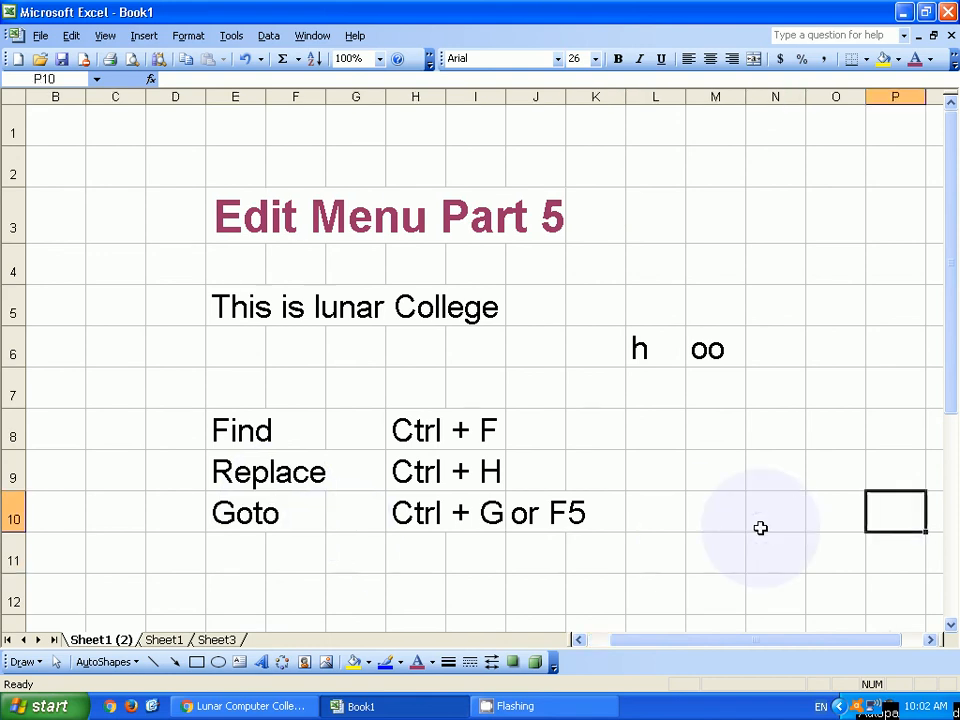
pyautogui.press('Right')
pyautogui.press('Right')
pyautogui.press('Right')
pyautogui.press('Right')
pyautogui.press('Right')
pyautogui.press('Right')
pyautogui.press('Right')
pyautogui.press('Right')
pyautogui.press('Right')
pyautogui.press('Right')
pyautogui.press('Right')
pyautogui.press('Right')
pyautogui.press('Right')
pyautogui.press('Right')
pyautogui.press('Right')
pyautogui.press('Right')
pyautogui.press('Right')
pyautogui.press('Right')
pyautogui.press('Right')
pyautogui.press('Right')
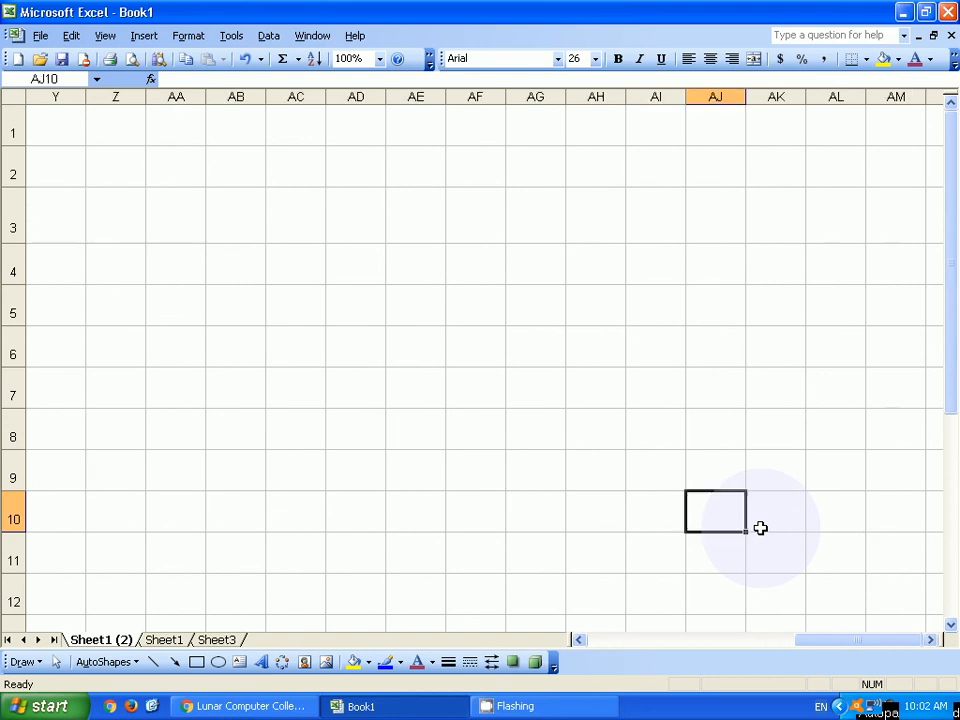
pyautogui.press('Up')
pyautogui.press('Up')
pyautogui.press('Up')
pyautogui.press('Up')
pyautogui.press('Up')
pyautogui.press('Left')
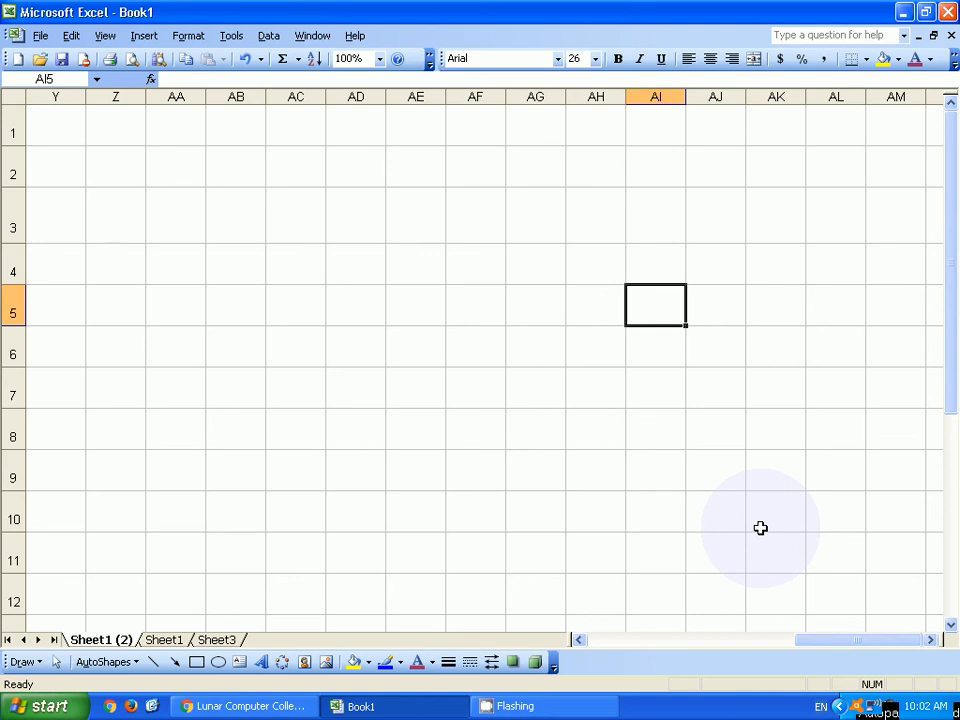
# Step: Use Go To to jump from the current cell to cell S1000
pyautogui.press('F5')
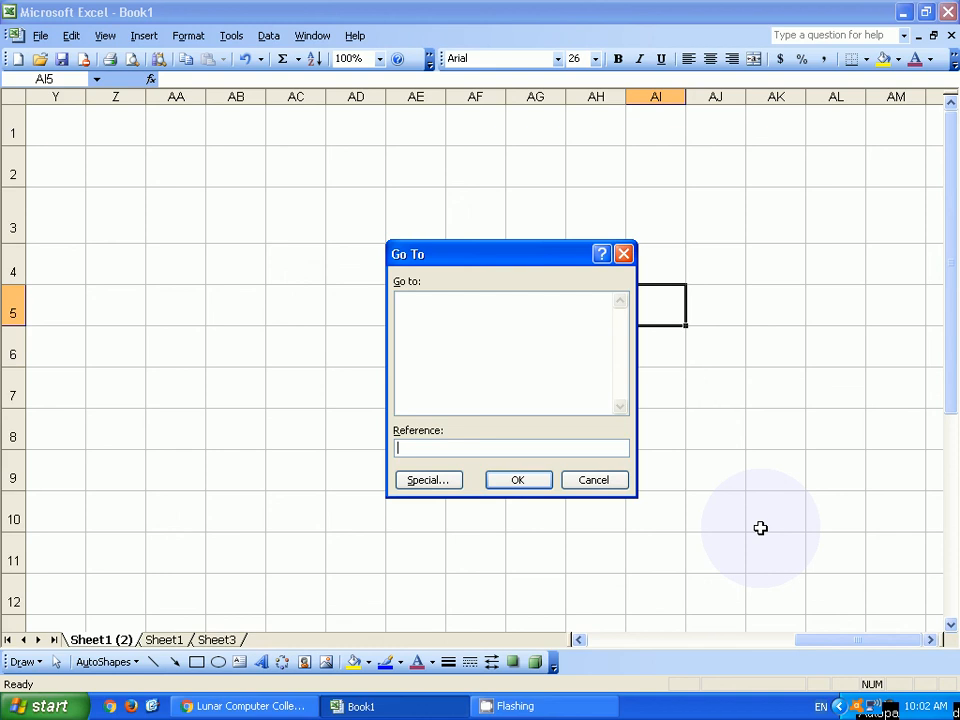
pyautogui.write('s')
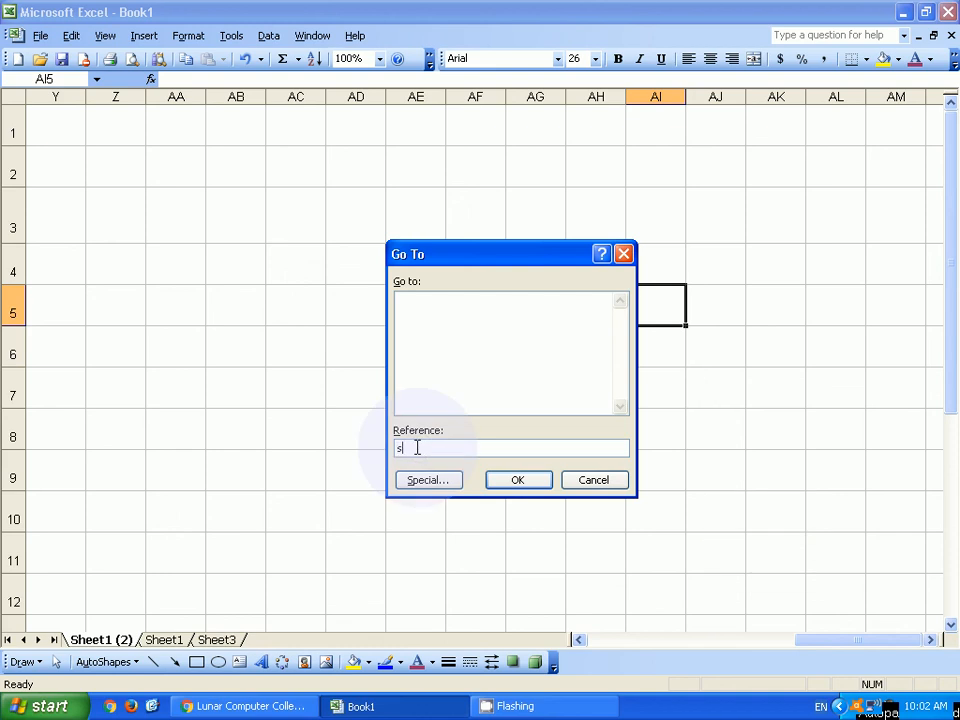
pyautogui.write('1000')
pyautogui.press('Return')
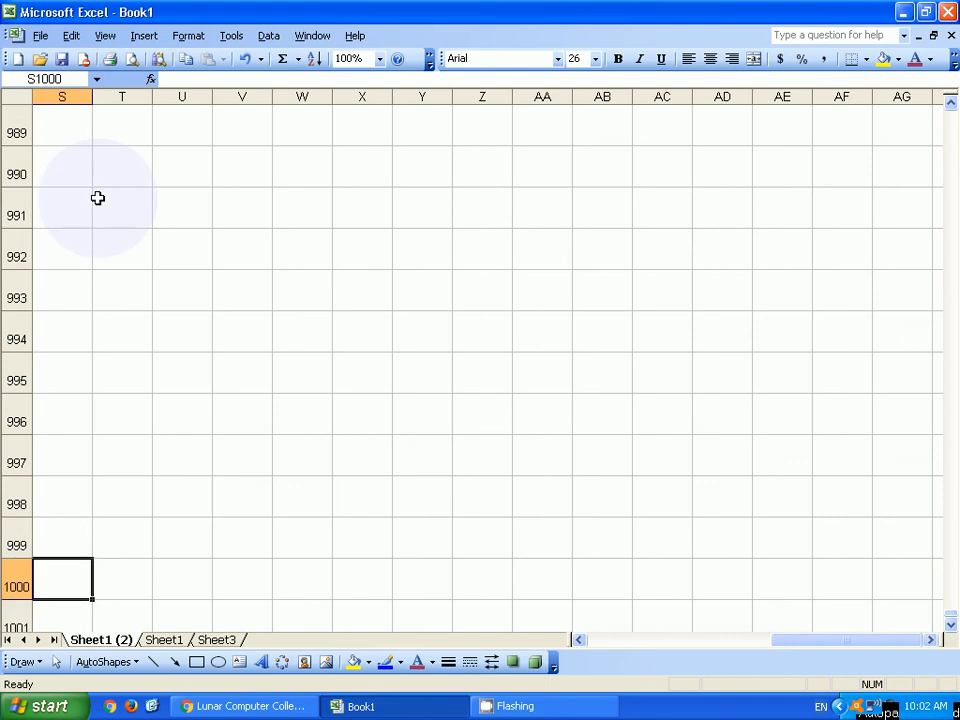
# Step: Use Go To to return to cell A1 at the start of the sheet
pyautogui.hotkey('ctrl', 'g')
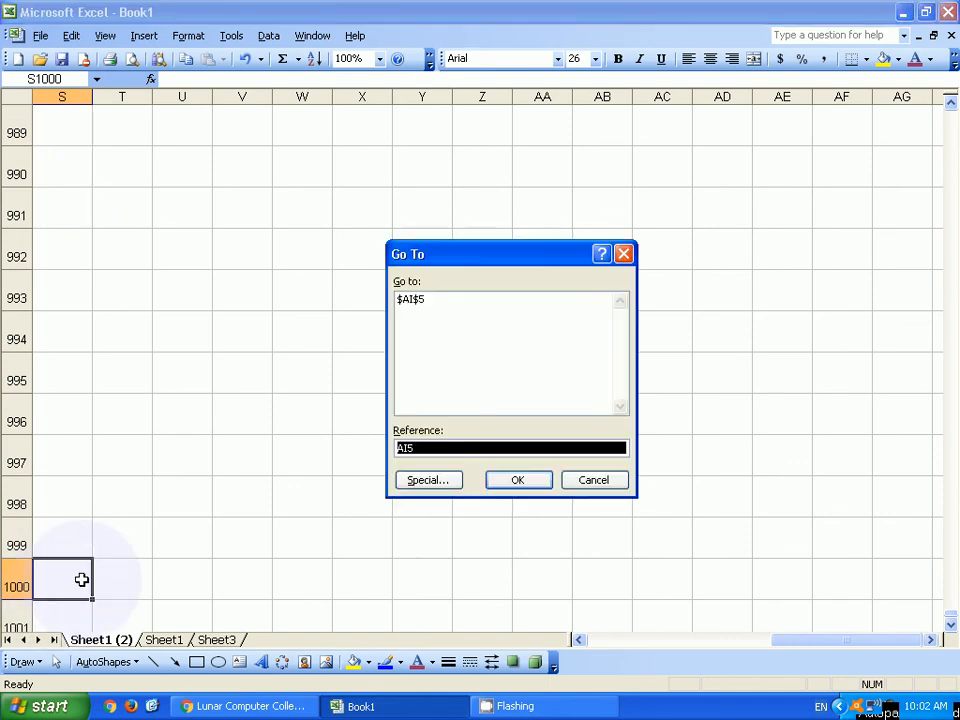
pyautogui.write('a1')
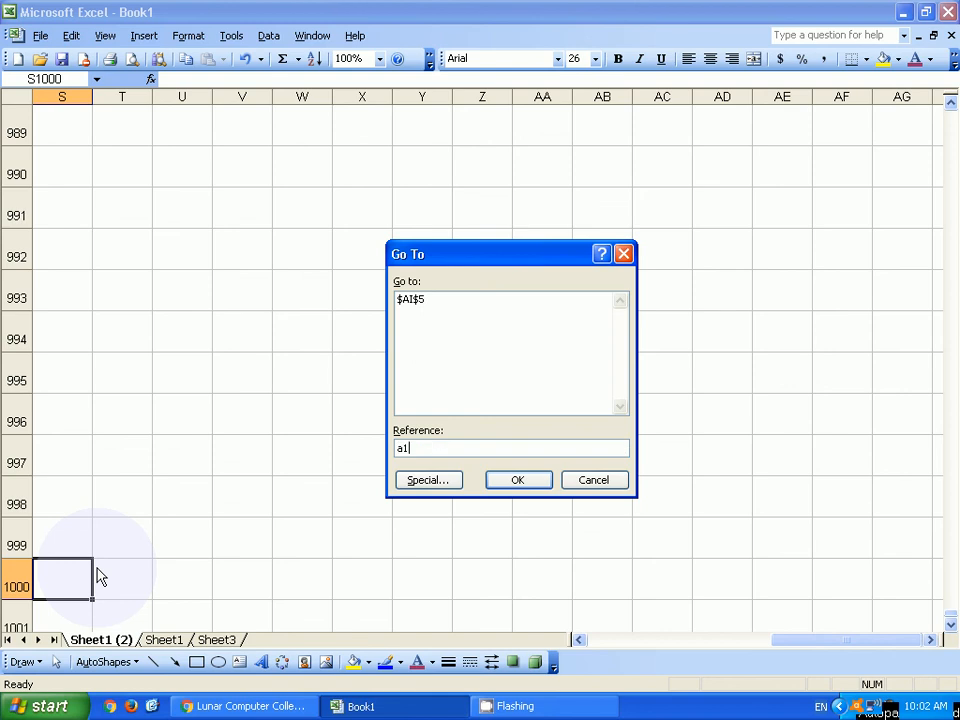
pyautogui.press('Return')
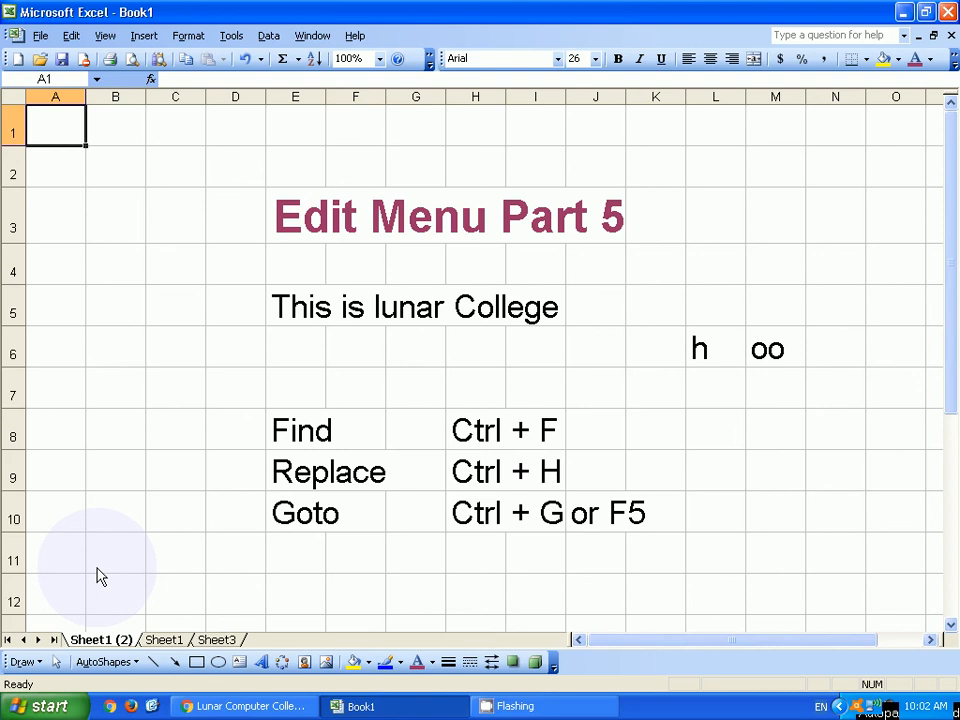
# Step: Look over the available editing commands and switch to the Lunar Computer College YouTube channel page in Chrome
pyautogui.click(71, 36)
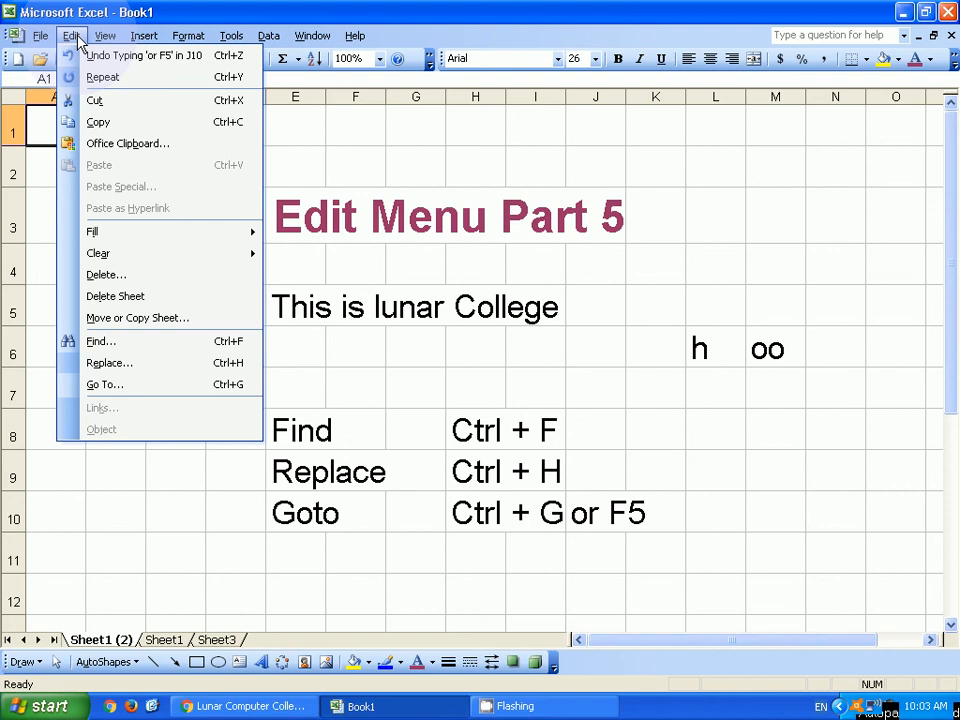
pyautogui.click(222, 706)
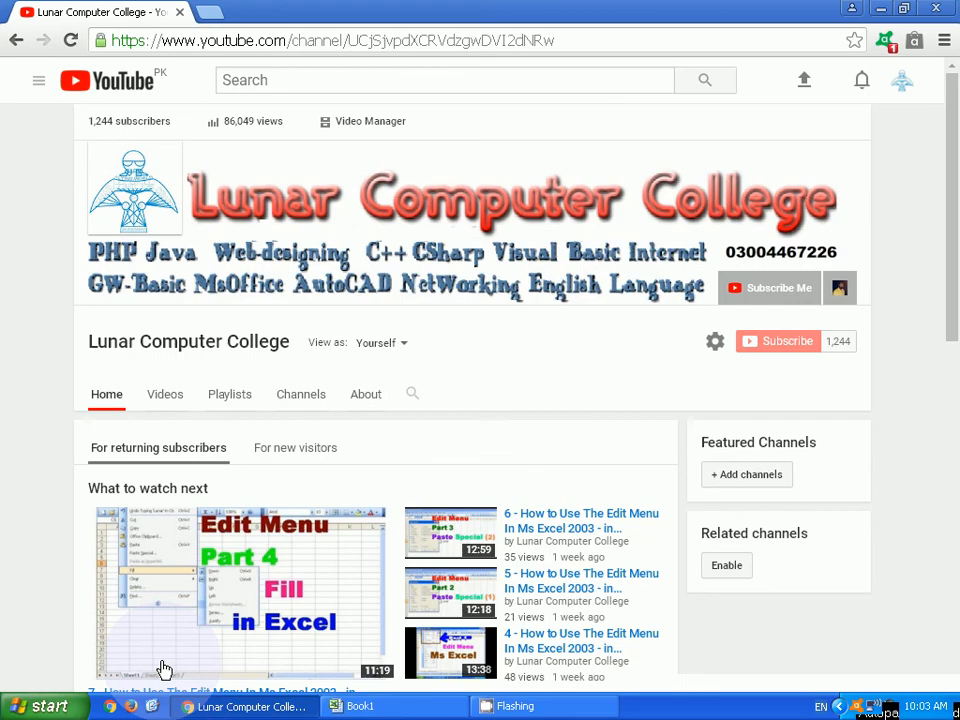